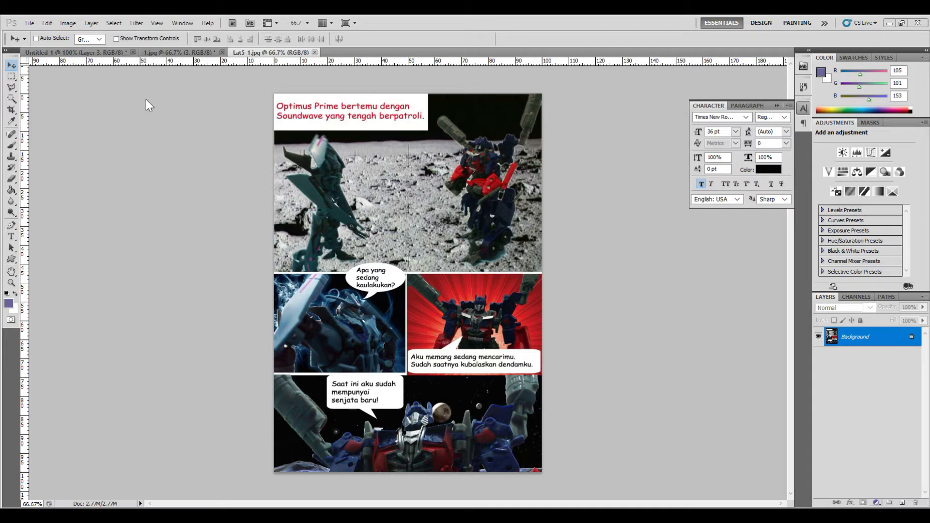
# - Switch to the 1.jpg document and toggle its layers' visibility to examine each photo it contains
pyautogui.click(174, 54)
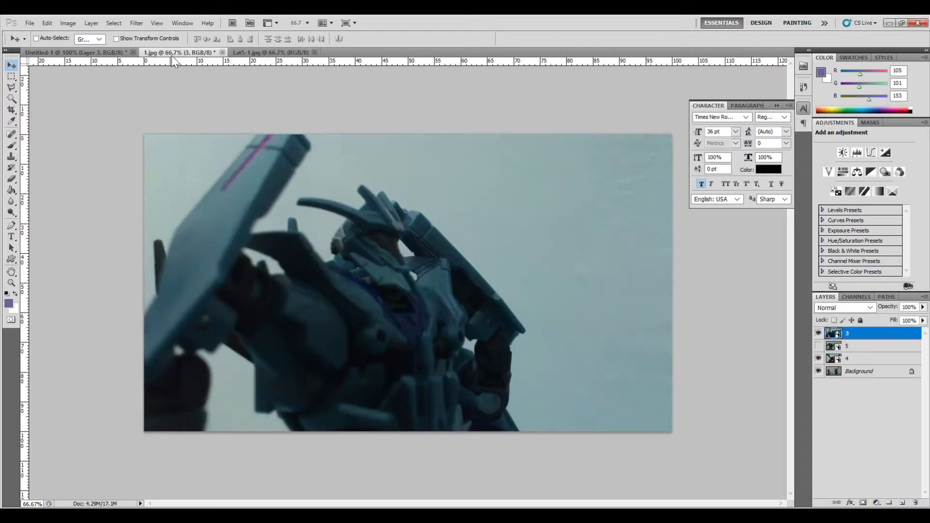
pyautogui.click(818, 333)
pyautogui.click(818, 346)
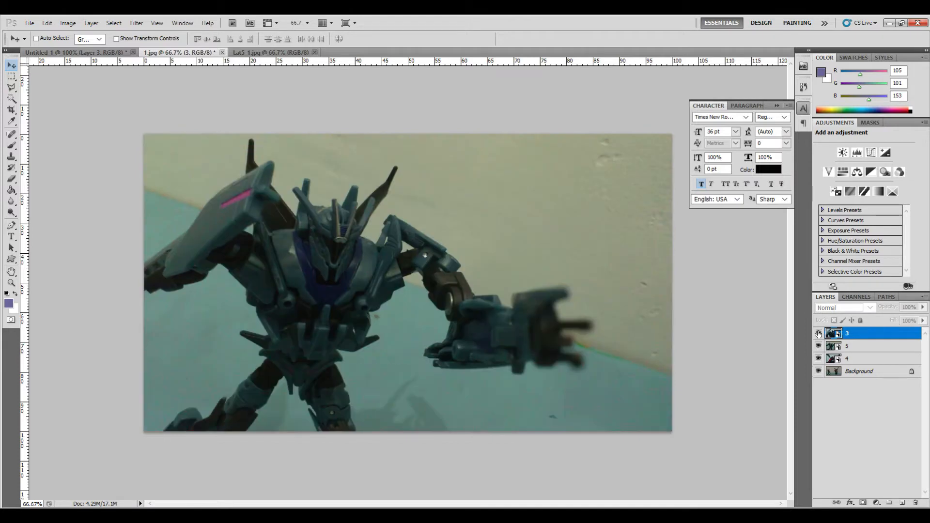
pyautogui.click(817, 333)
pyautogui.click(818, 333)
pyautogui.click(818, 346)
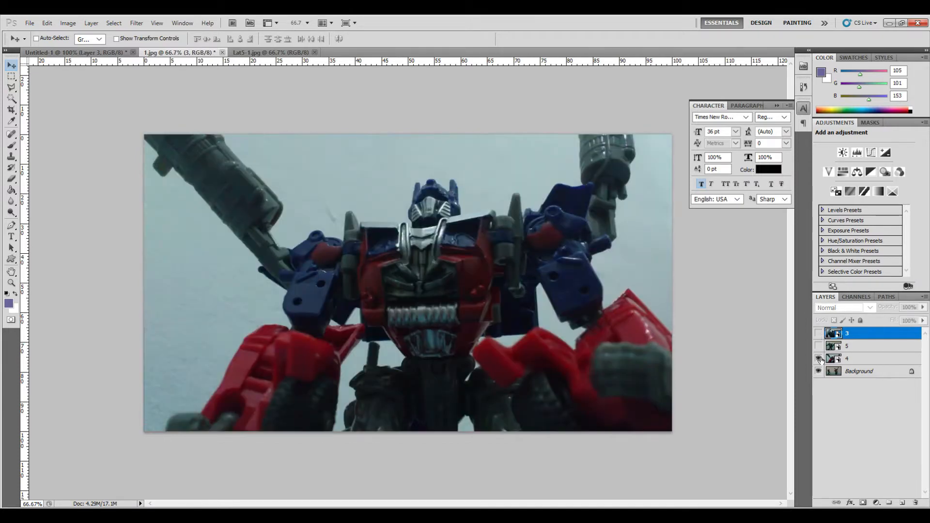
pyautogui.click(818, 359)
pyautogui.click(818, 358)
pyautogui.click(818, 346)
pyautogui.click(818, 333)
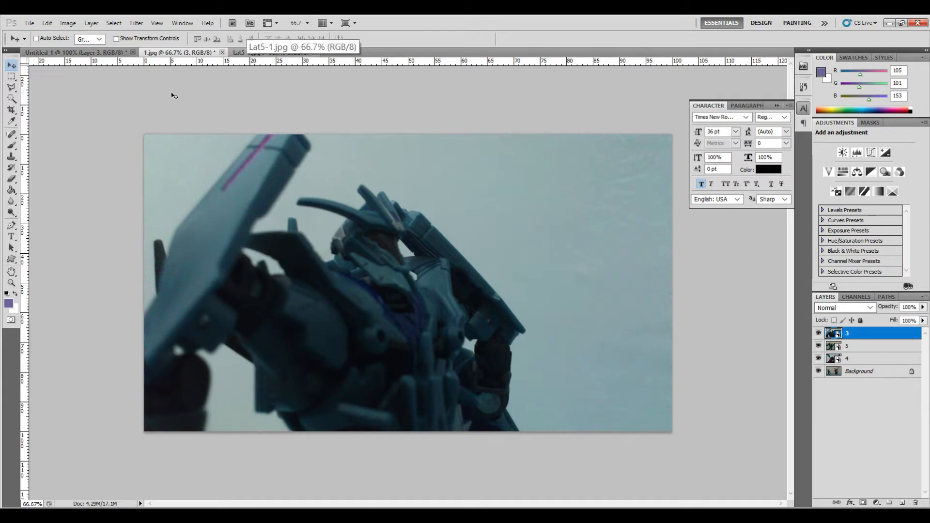
# - Create a new International Paper A4 document, 210 × 297 mm, with the resolution set to 72 pixels/inch
pyautogui.click(32, 25)
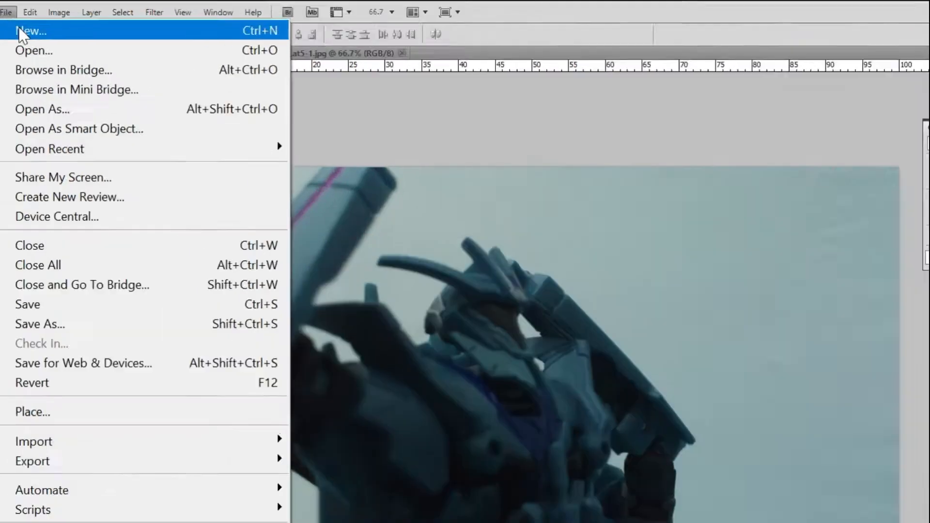
pyautogui.click(19, 32)
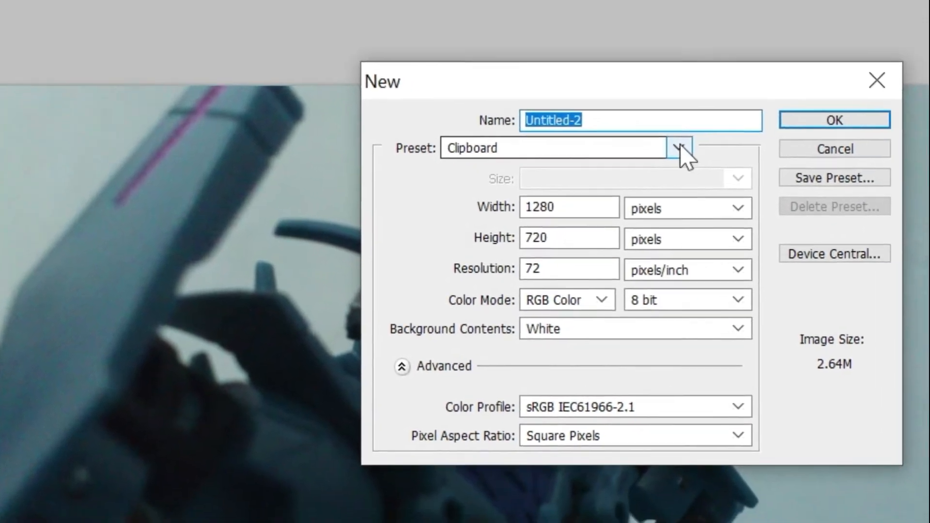
pyautogui.click(817, 226)
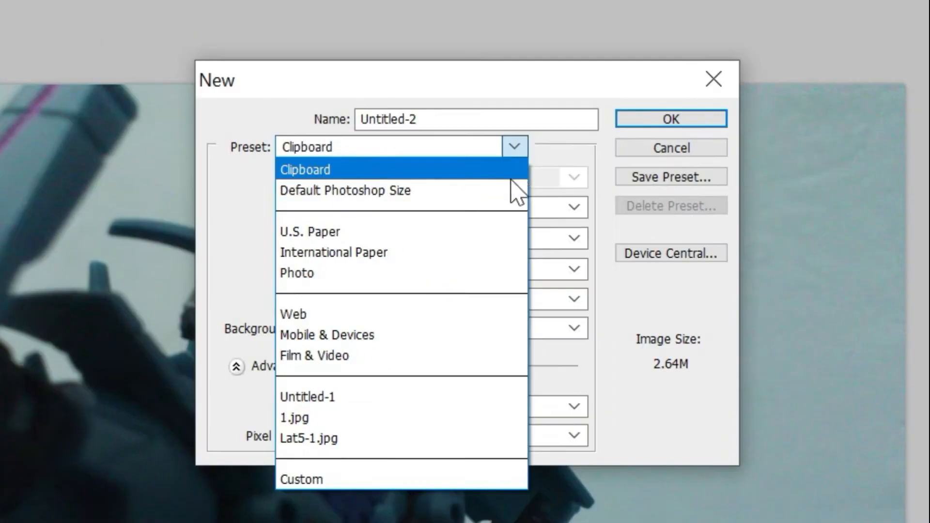
pyautogui.click(482, 254)
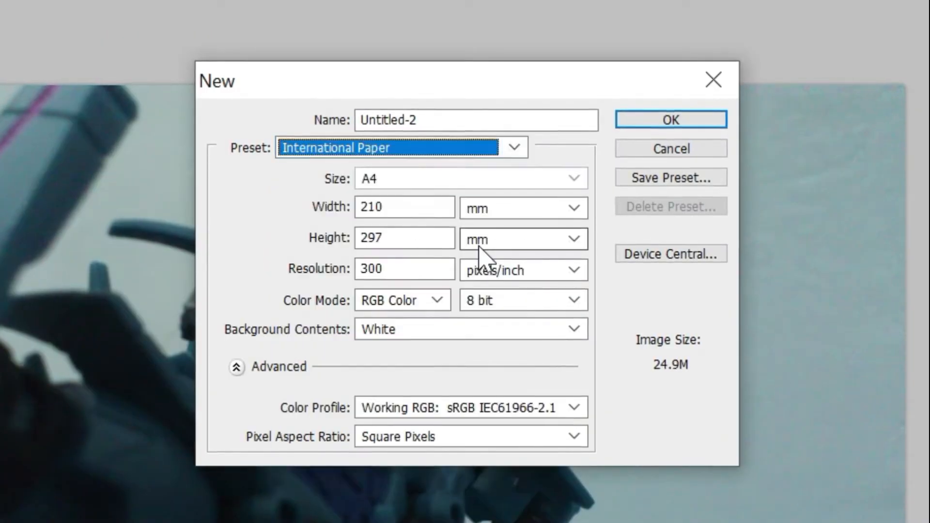
pyautogui.click(417, 271)
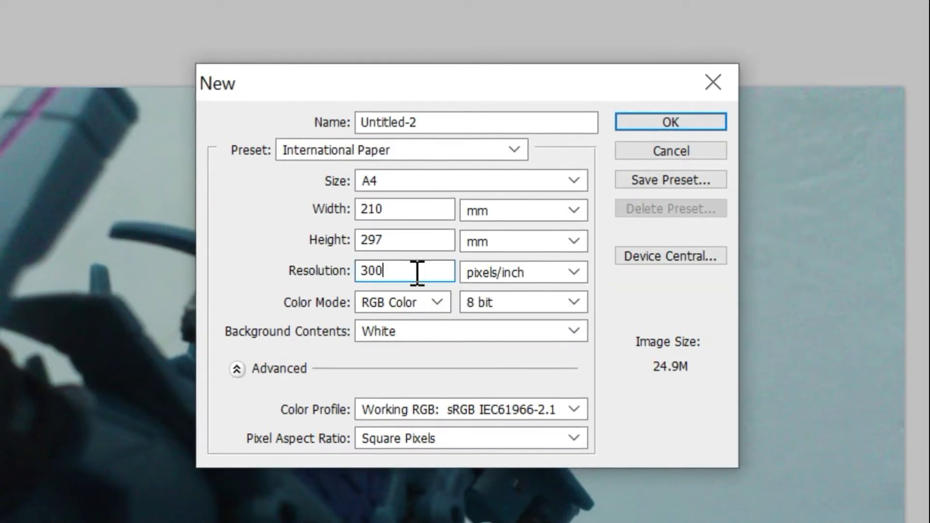
pyautogui.moveTo(382, 272); pyautogui.dragTo(284, 272)
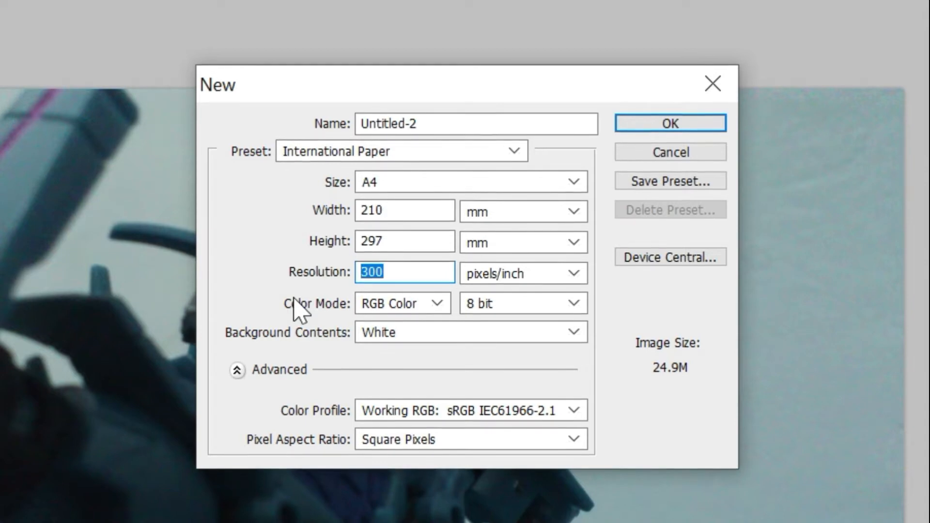
pyautogui.write('72')
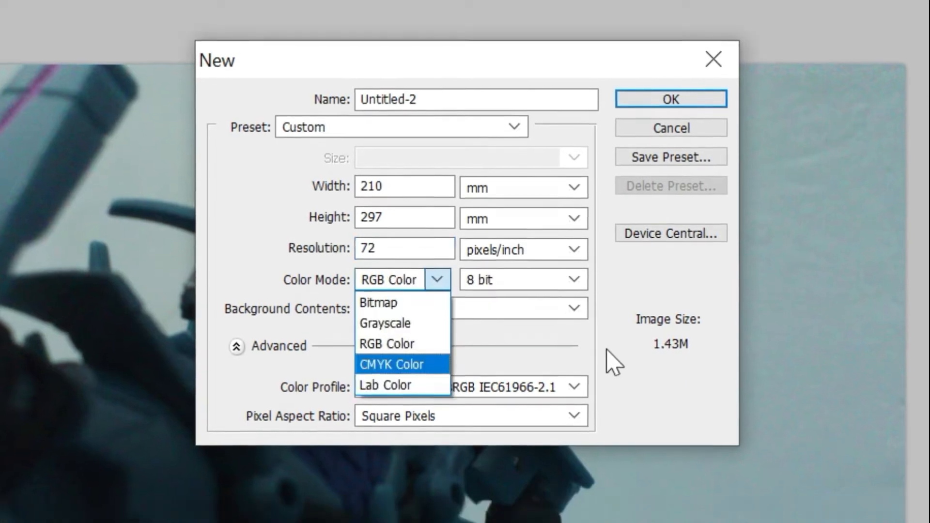
pyautogui.click(608, 372)
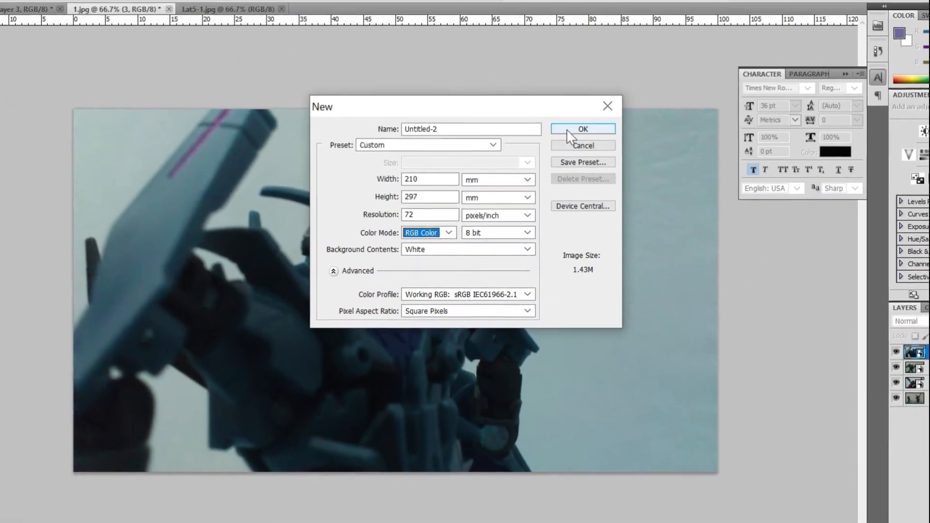
pyautogui.click(579, 126)
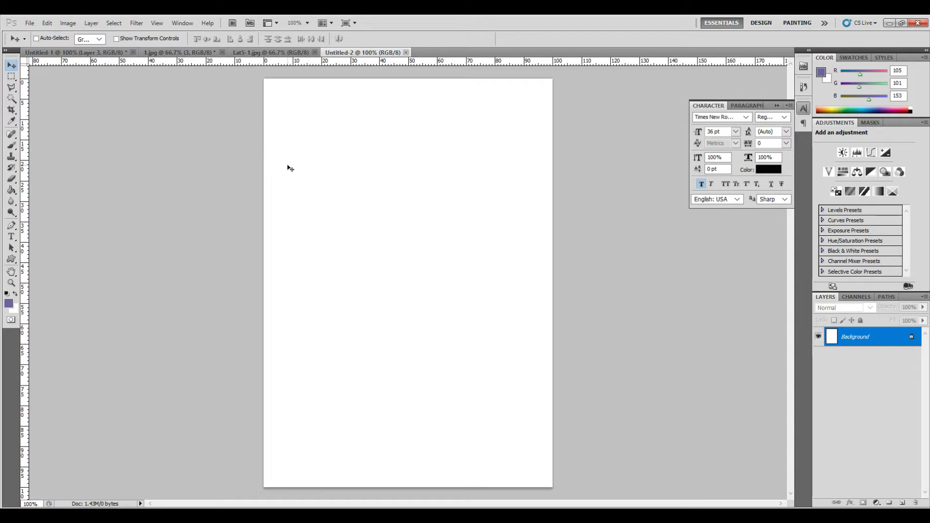
# - Duplicate the background photo layer of 1.jpg into the new Untitled-2 document
pyautogui.click(239, 51)
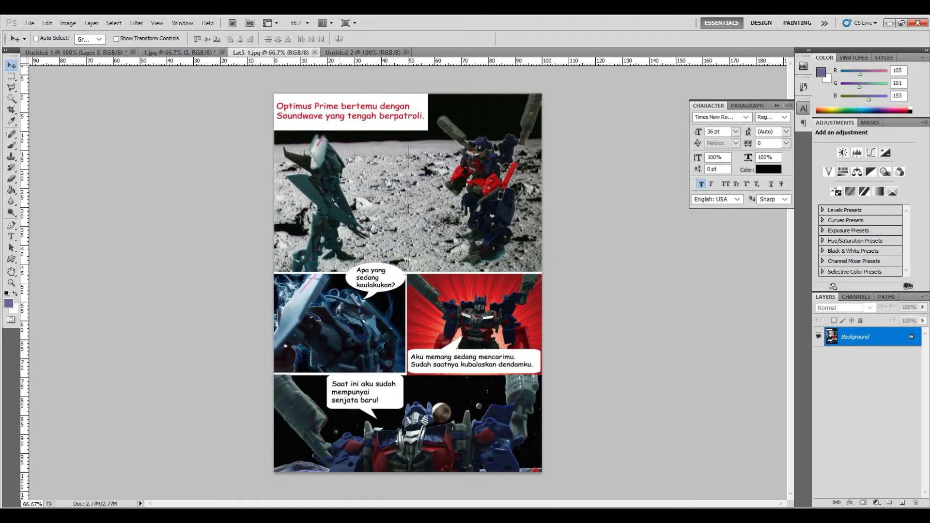
pyautogui.click(164, 51)
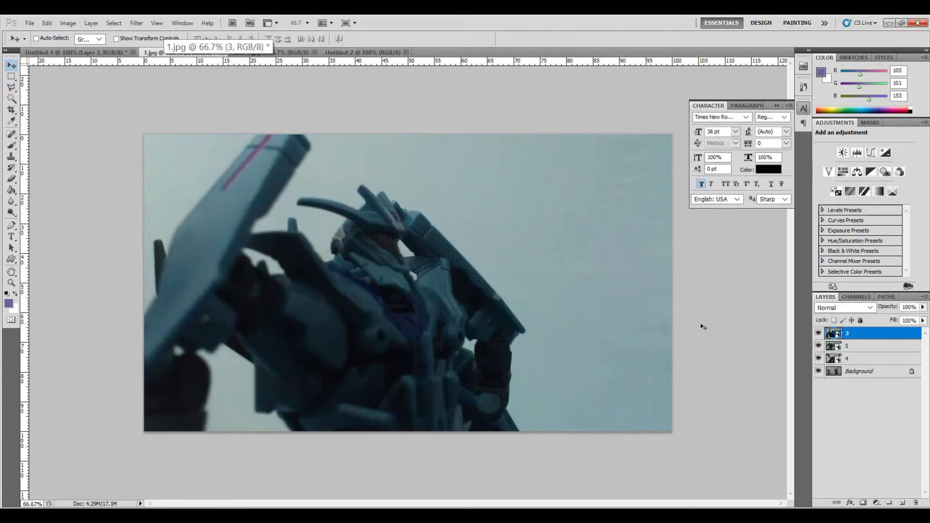
pyautogui.click(865, 372)
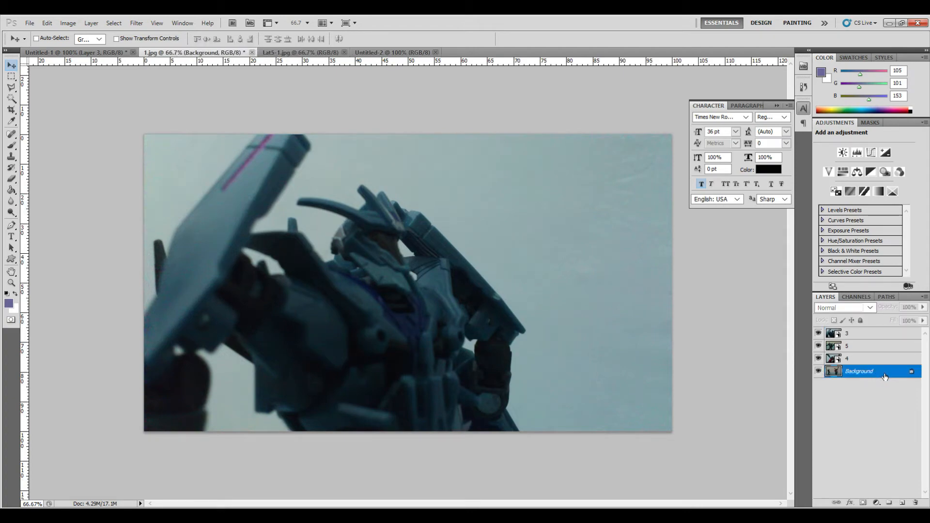
pyautogui.rightClick(865, 372)
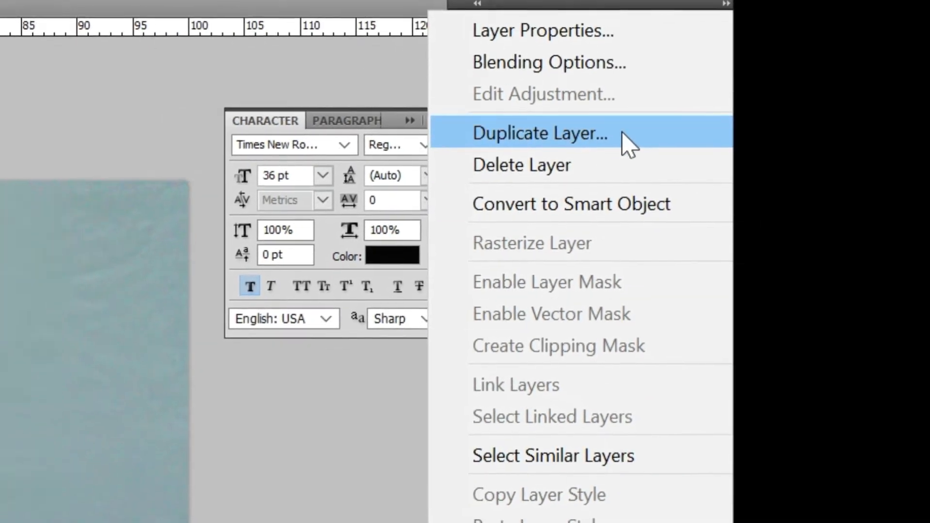
pyautogui.click(561, 142)
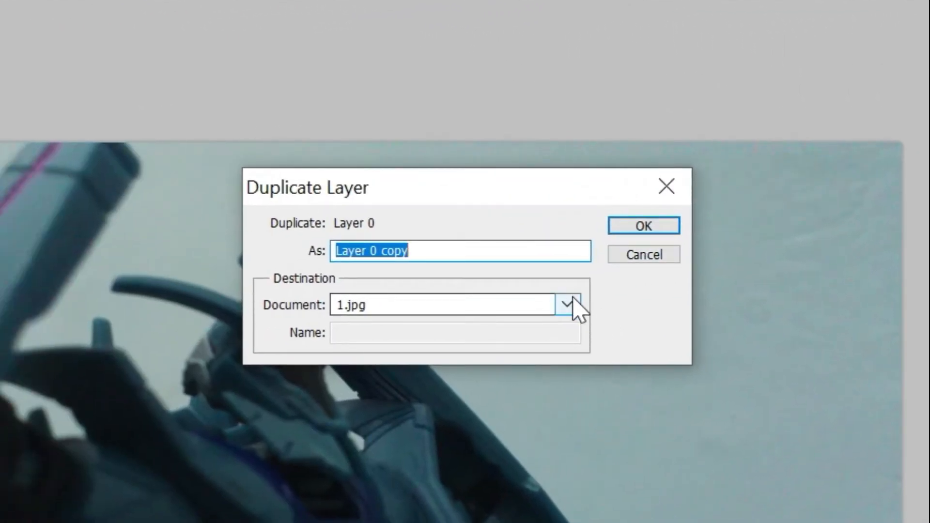
pyautogui.click(571, 306)
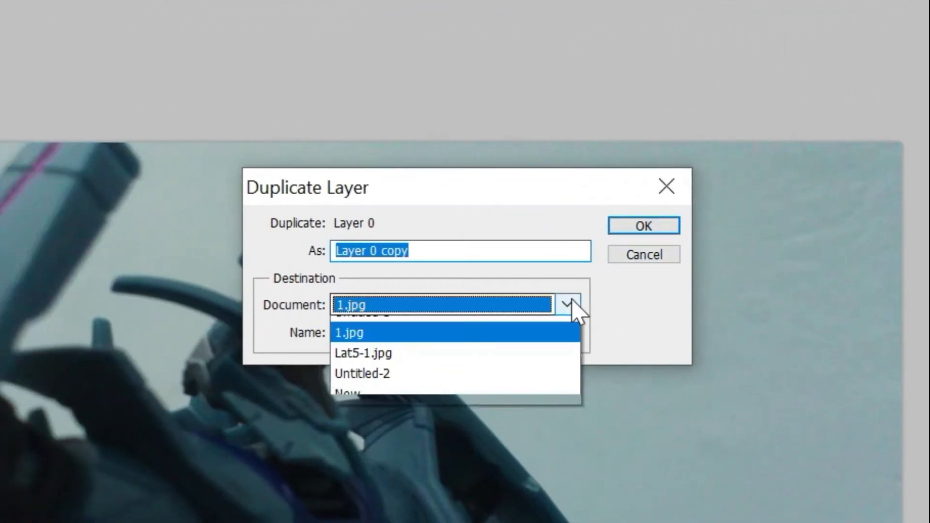
pyautogui.click(515, 388)
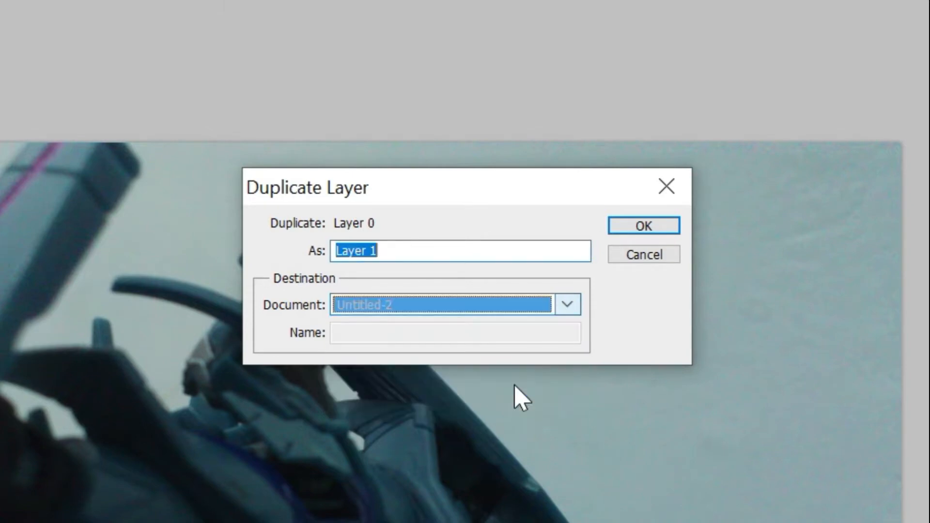
pyautogui.click(644, 227)
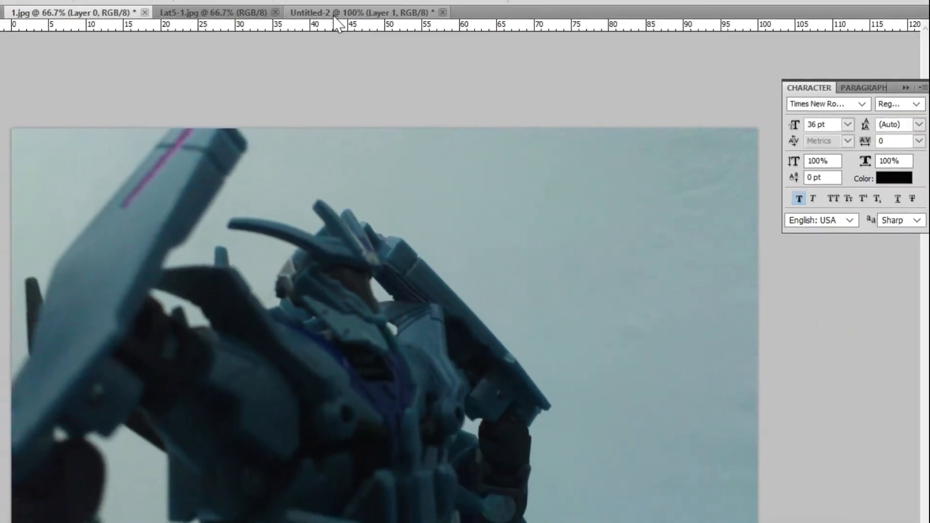
# - In Untitled-2, start free-transforming the duplicated photo with proportions linked and scale it to 30%
pyautogui.click(335, 14)
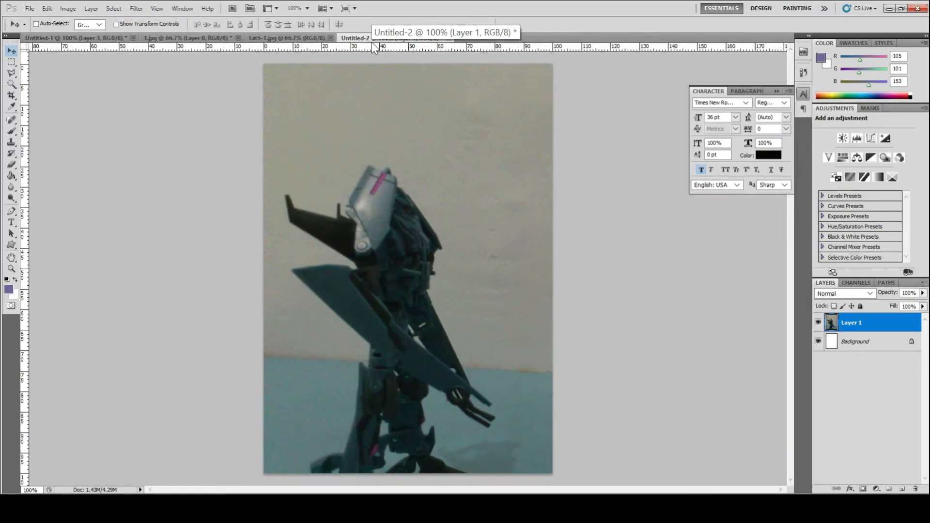
pyautogui.moveTo(488, 354); pyautogui.dragTo(462, 309)
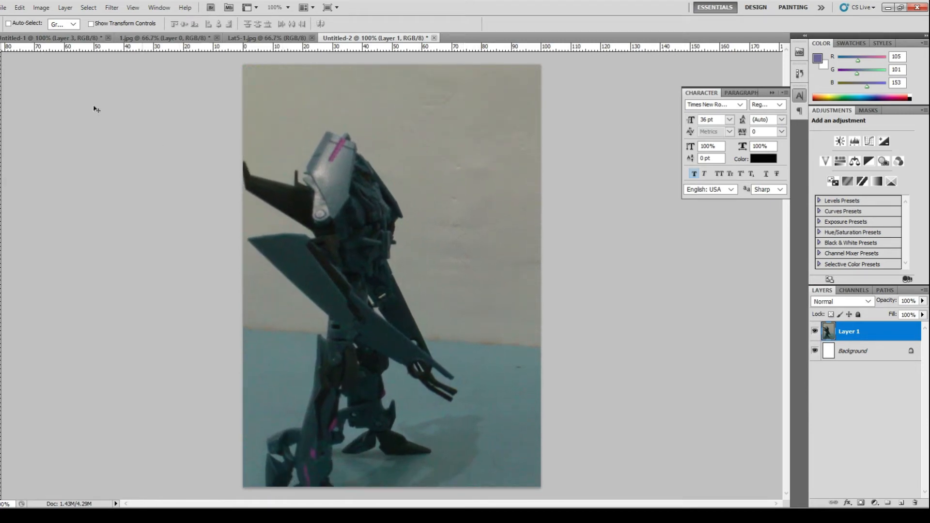
pyautogui.click(20, 7)
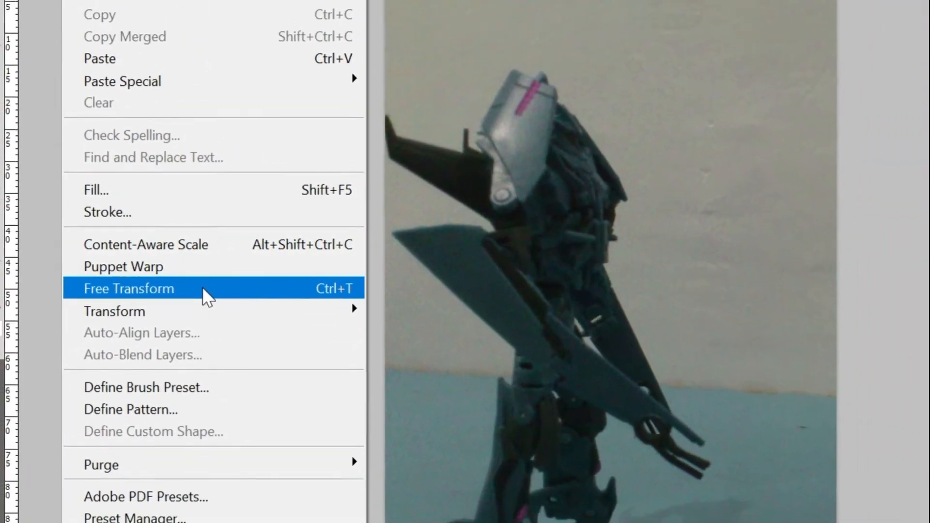
pyautogui.click(202, 289)
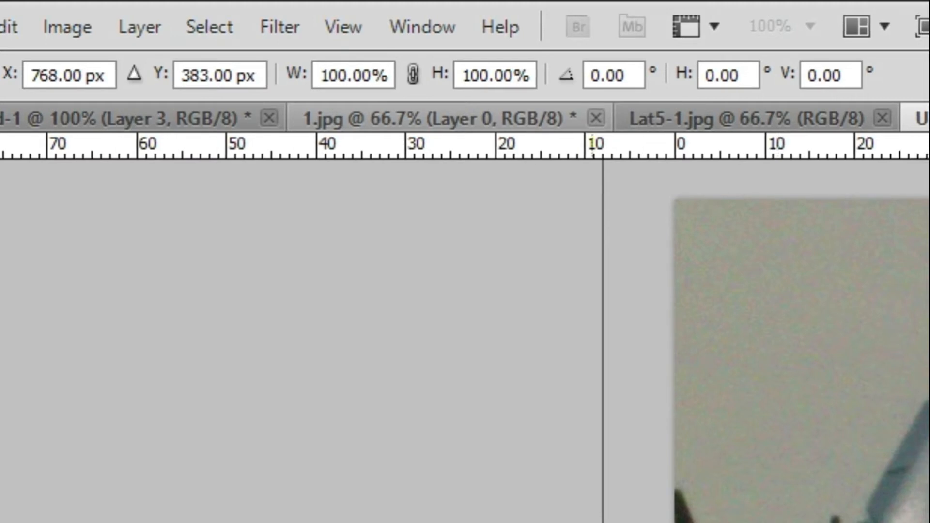
pyautogui.click(412, 75)
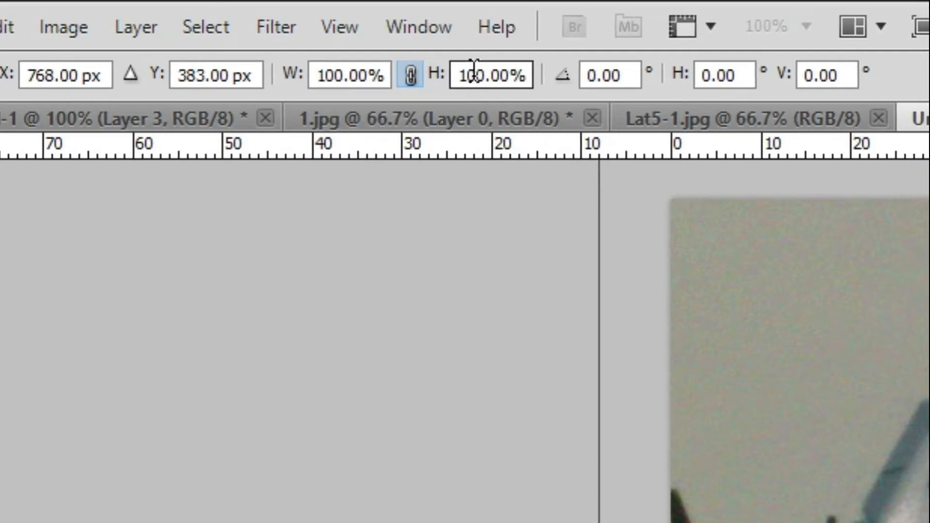
pyautogui.moveTo(435, 85); pyautogui.dragTo(422, 82)
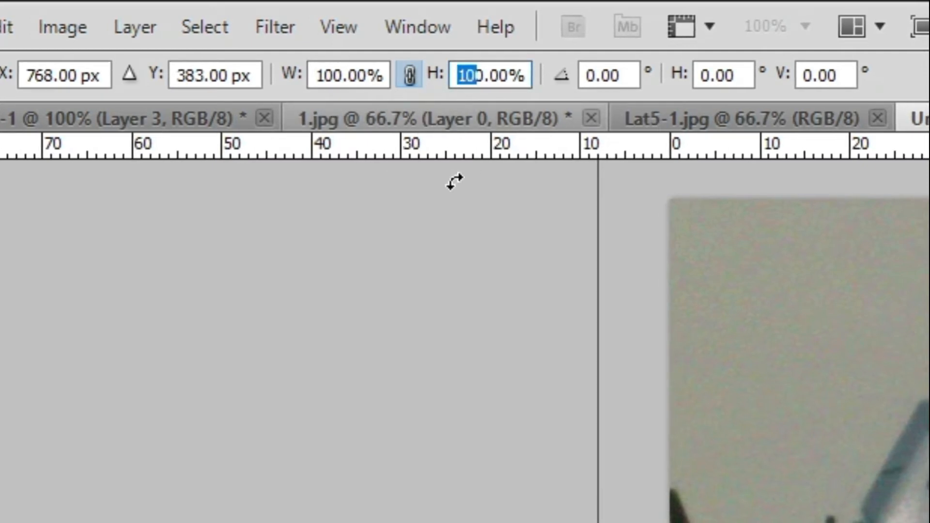
pyautogui.write('3')
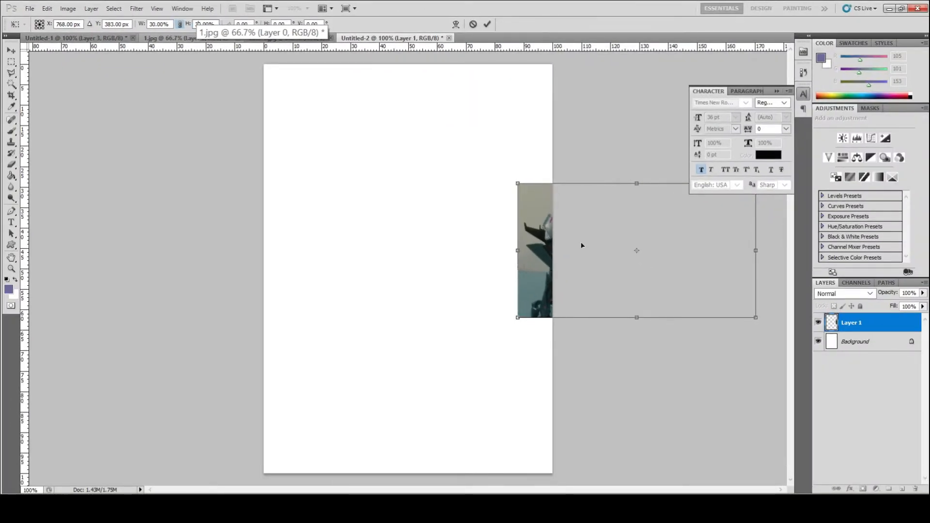
# - Move the scaled photo to the page's top-left corner, enlarge it to span the page width, about 36.5%, and commit
pyautogui.moveTo(582, 245); pyautogui.dragTo(326, 129)
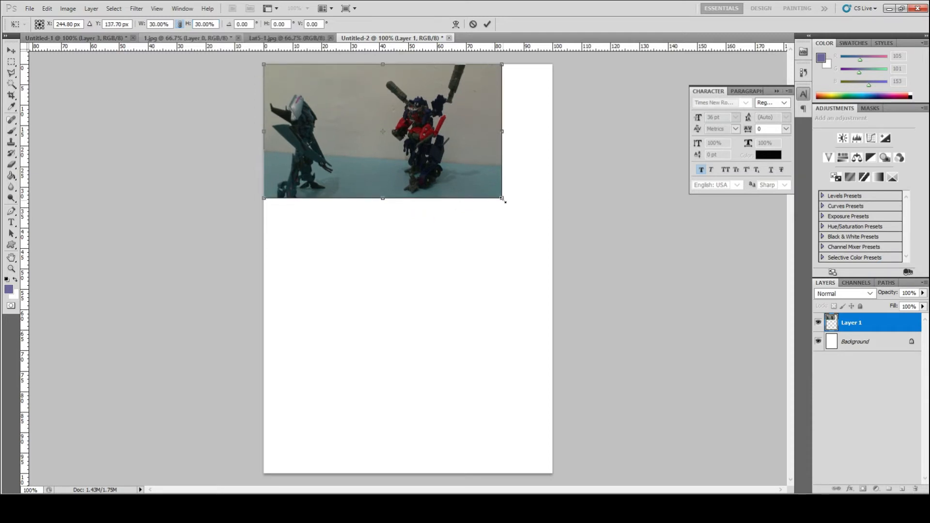
pyautogui.moveTo(504, 205); pyautogui.dragTo(545, 238)
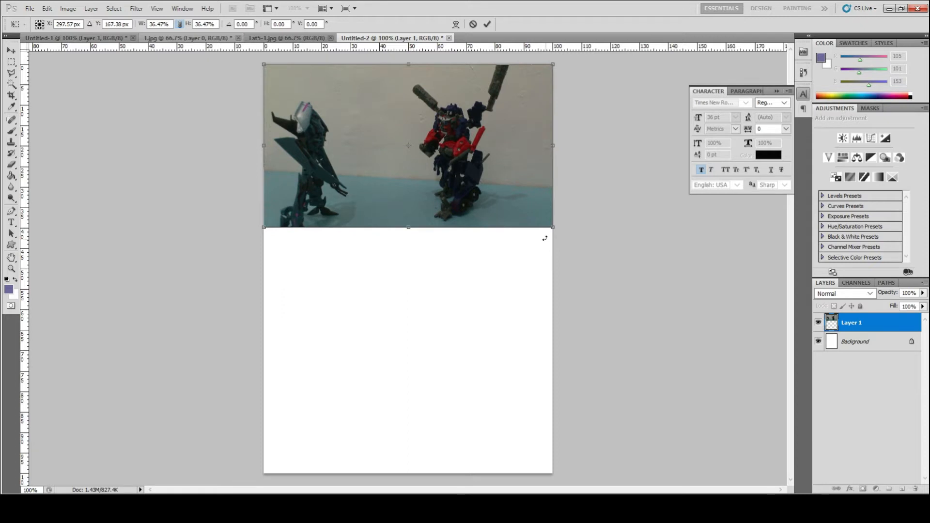
pyautogui.press('Return')
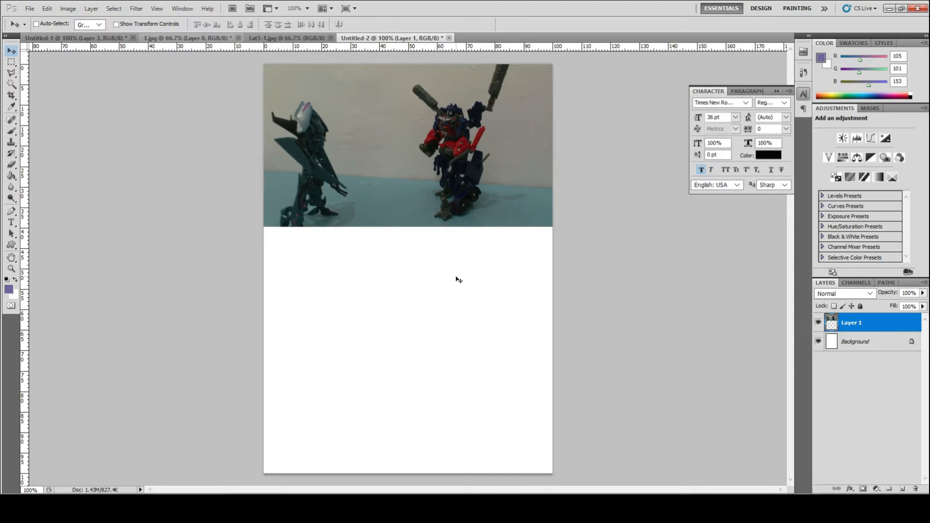
# - Zoom in to 300% on the top photo and hide the floating character settings to inspect it
pyautogui.hotkey('ctrl', '+')
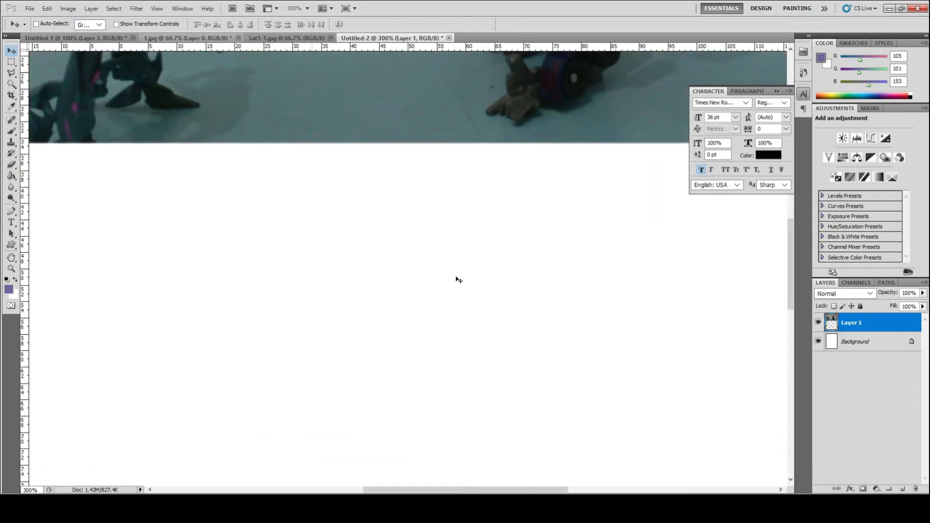
pyautogui.scroll(7, 459, 280)
pyautogui.scroll(2, 459, 280)
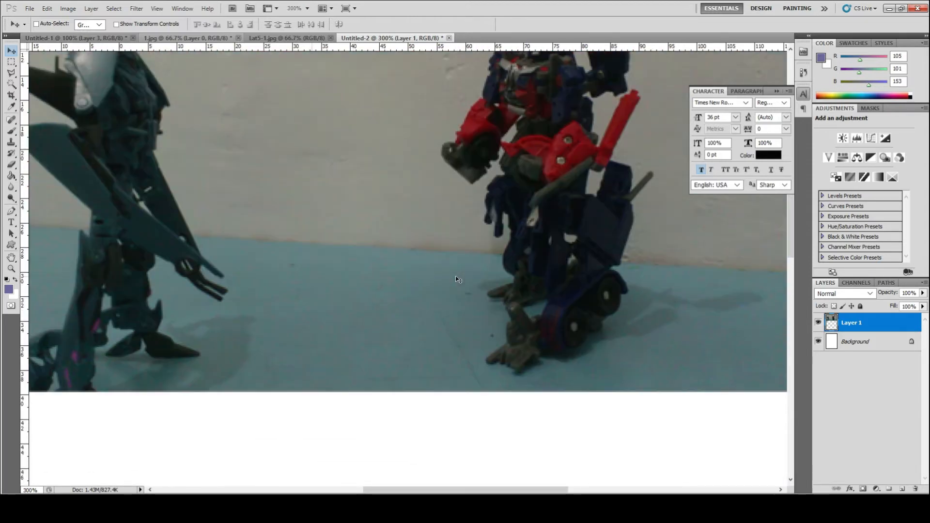
pyautogui.click(774, 91)
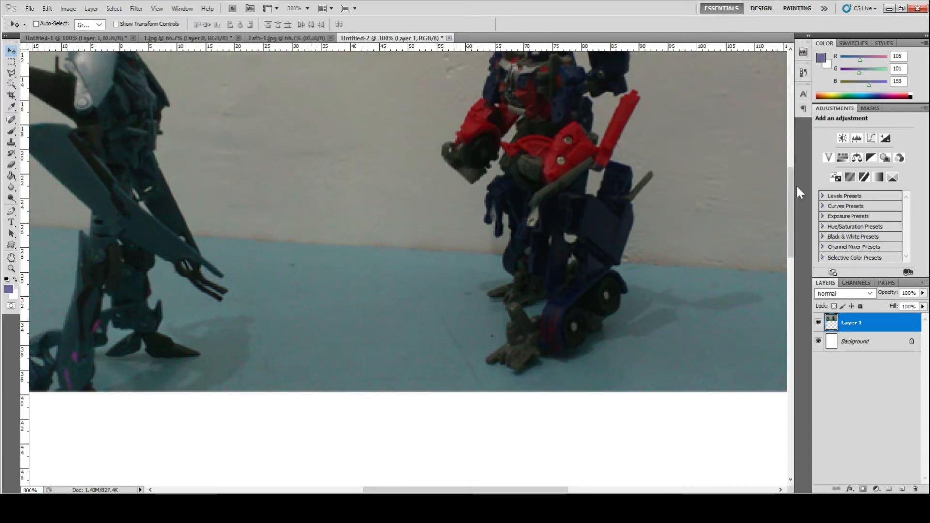
pyautogui.moveTo(790, 190); pyautogui.dragTo(786, 161)
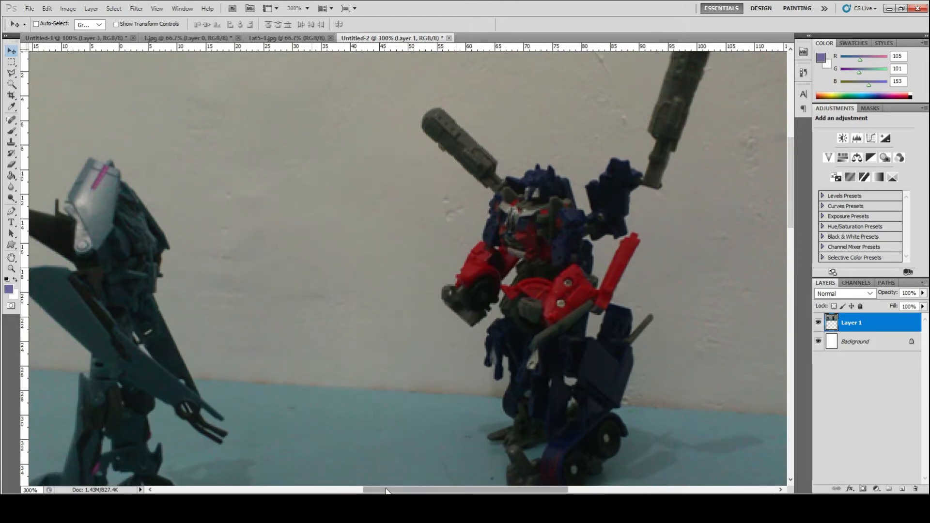
# - Select the wall background of the top photo with the Magic Wand tool, sampling all layers and non-contiguous
pyautogui.moveTo(386, 490)
pyautogui.mouseDown()
pyautogui.moveTo(335, 490)
pyautogui.moveTo(369, 490)
pyautogui.mouseUp()
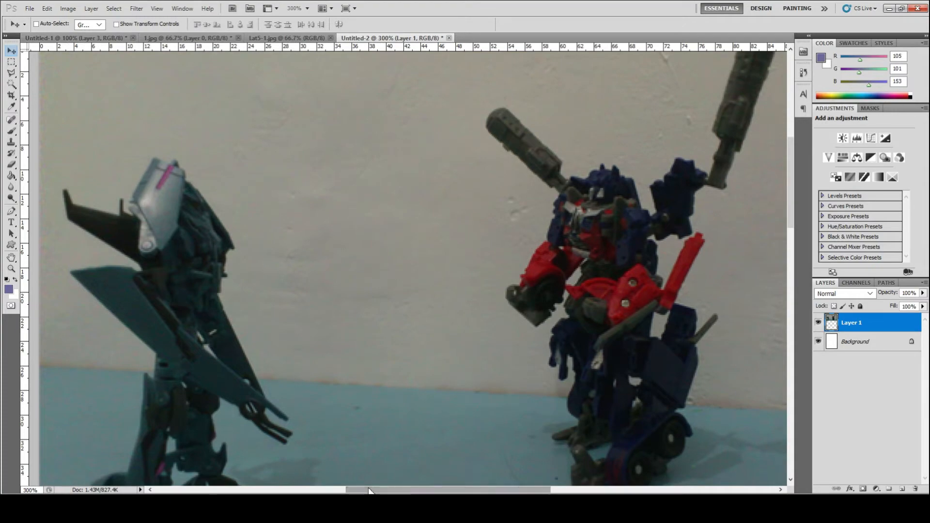
pyautogui.click(12, 83)
pyautogui.rightClick(12, 86)
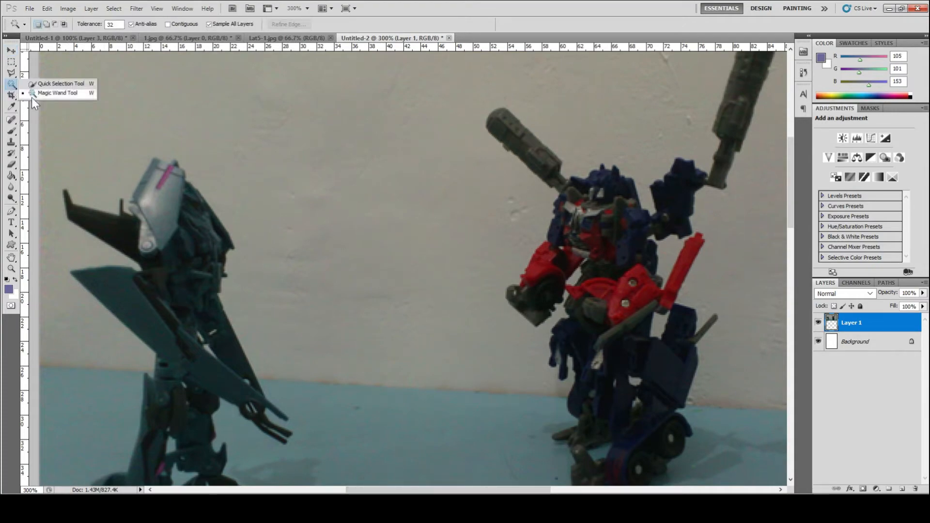
pyautogui.click(33, 95)
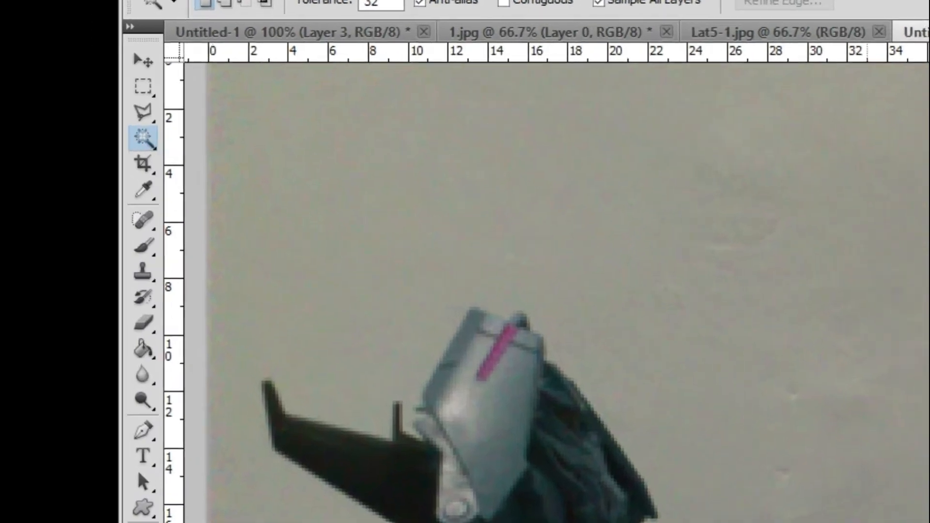
pyautogui.click(523, 209)
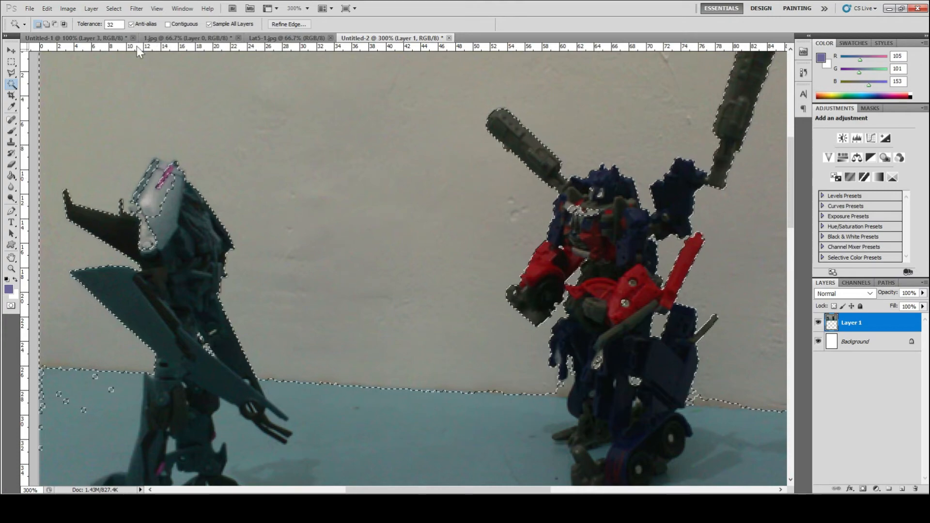
# - Subtract the silver robot's head from the selection by outlining it with the Polygonal Lasso tool
pyautogui.click(123, 25)
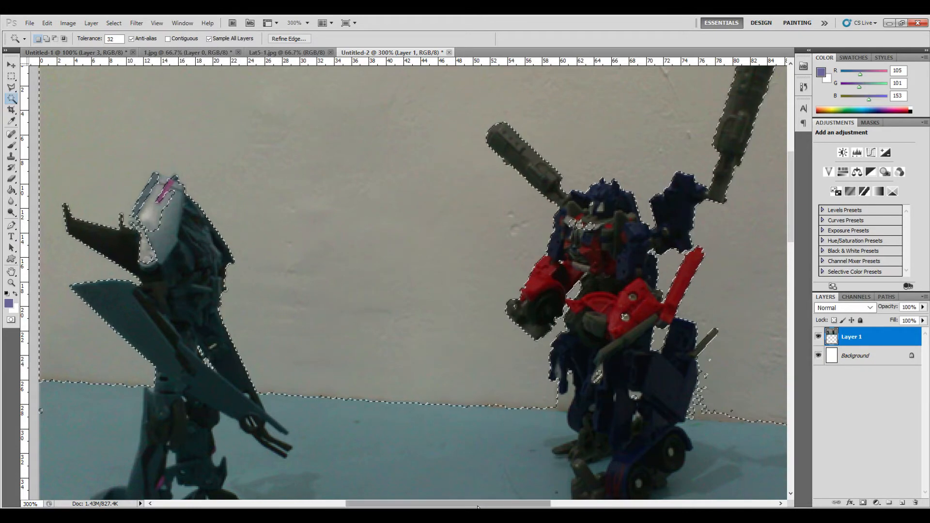
pyautogui.moveTo(478, 506); pyautogui.dragTo(416, 506)
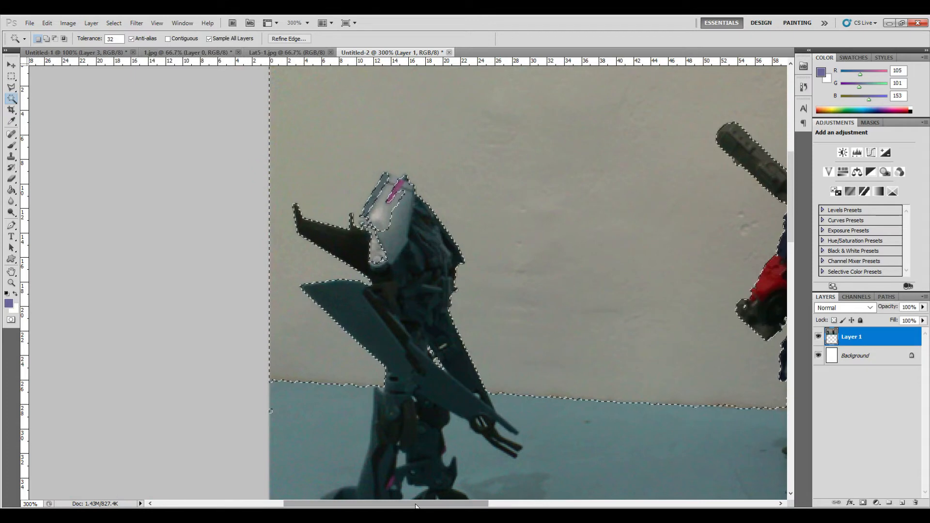
pyautogui.hotkey('ctrl', '+')
pyautogui.hotkey('ctrl', '+')
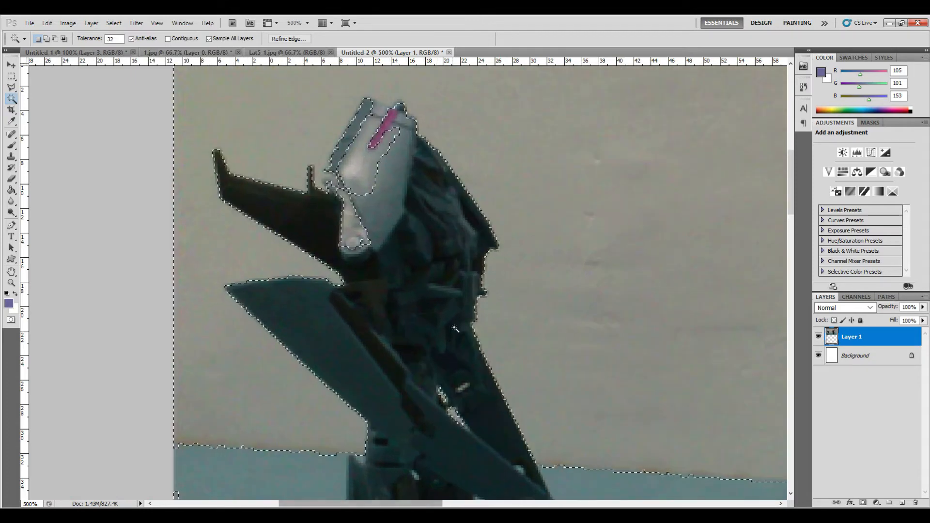
pyautogui.scroll(5, 454, 329)
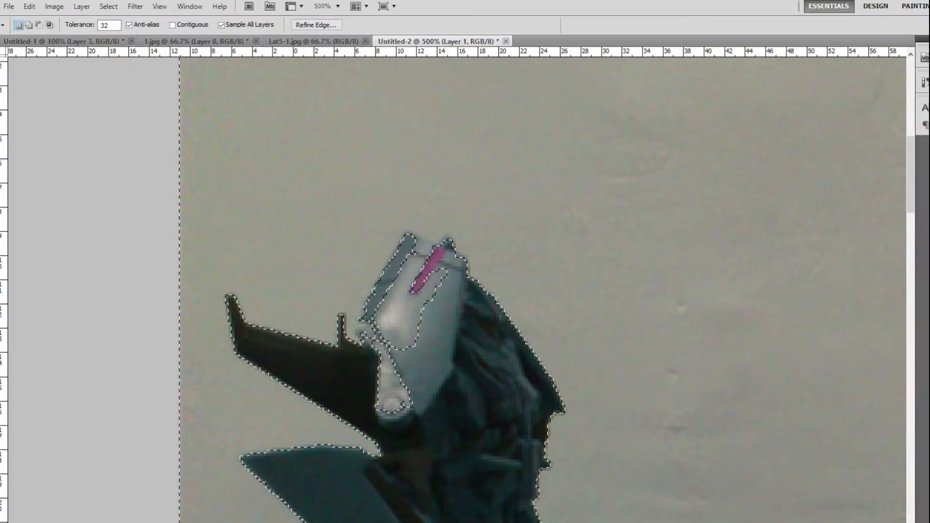
pyautogui.click(11, 88)
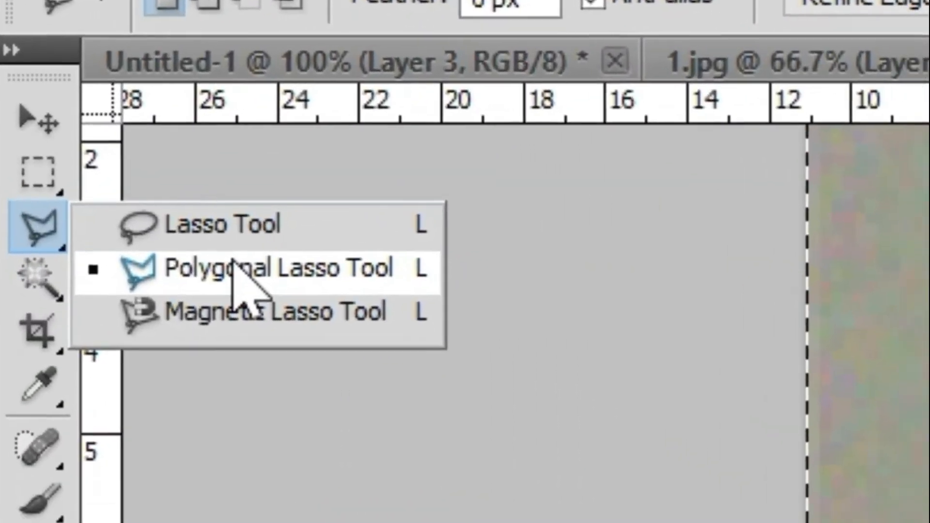
pyautogui.click(151, 191)
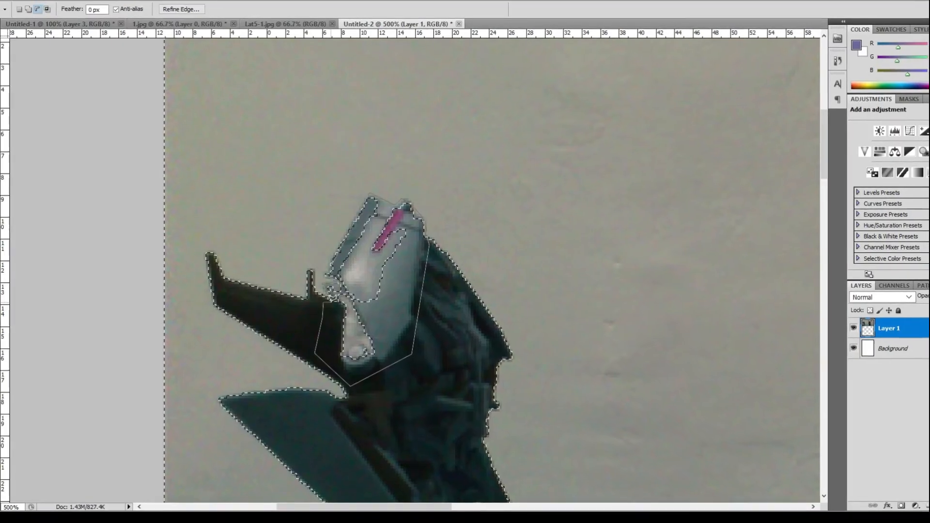
pyautogui.click(343, 361)
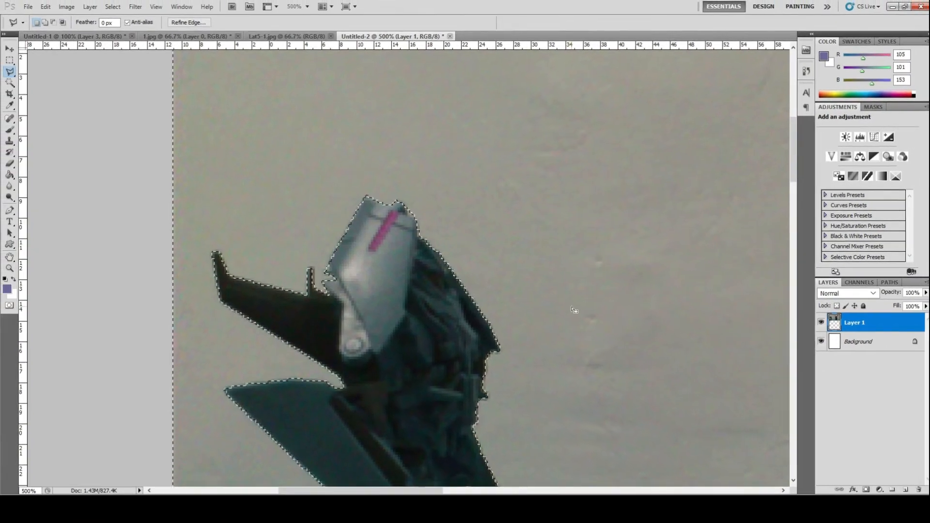
# - Delete the selected wall background from the photo layer
pyautogui.scroll(-2, 582, 312)
pyautogui.scroll(-7, 573, 310)
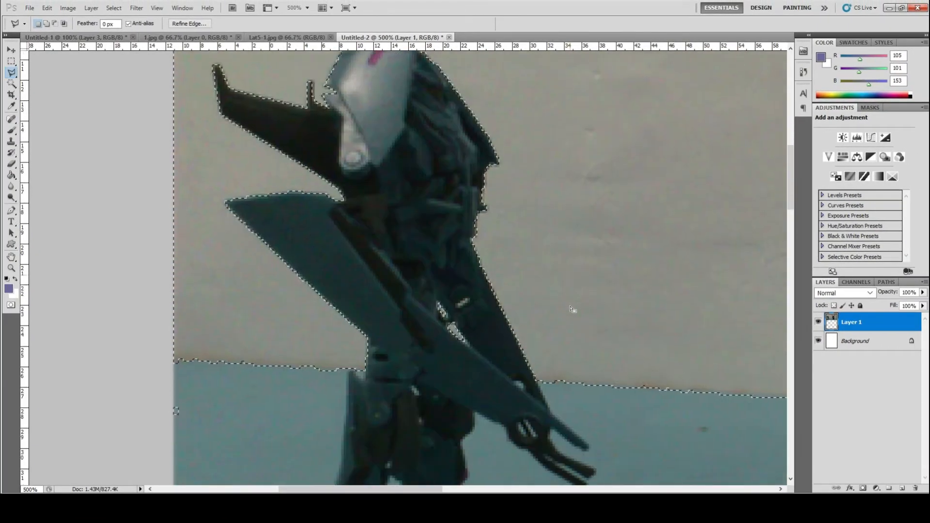
pyautogui.scroll(-5, 573, 309)
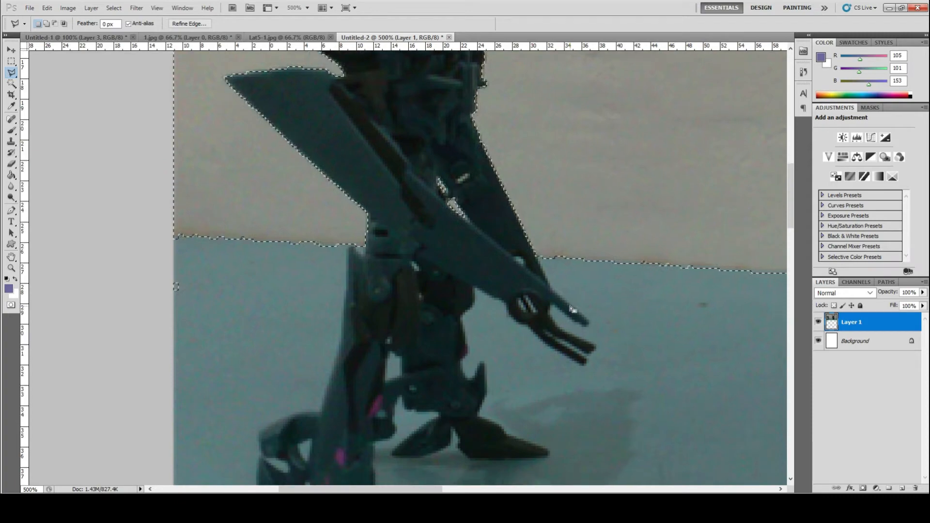
pyautogui.scroll(-1, 573, 310)
pyautogui.scroll(2, 573, 310)
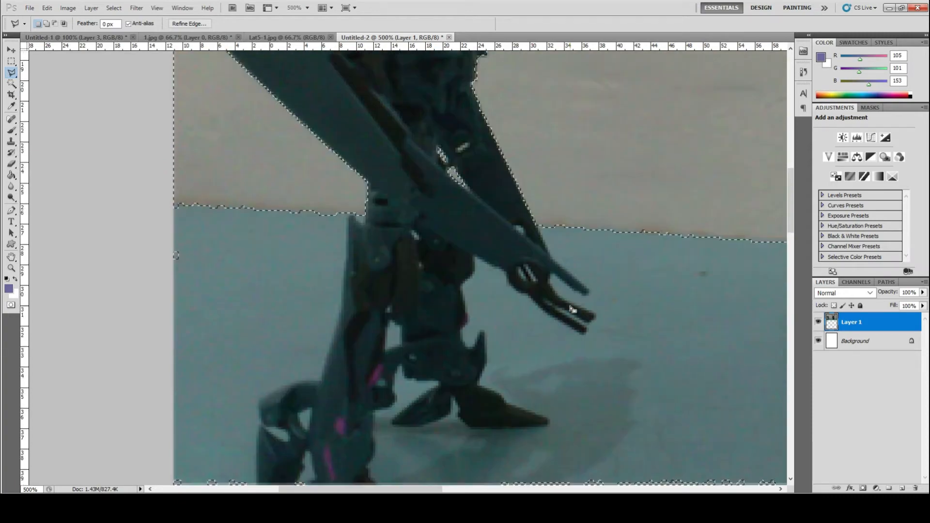
pyautogui.moveTo(428, 490); pyautogui.dragTo(556, 490)
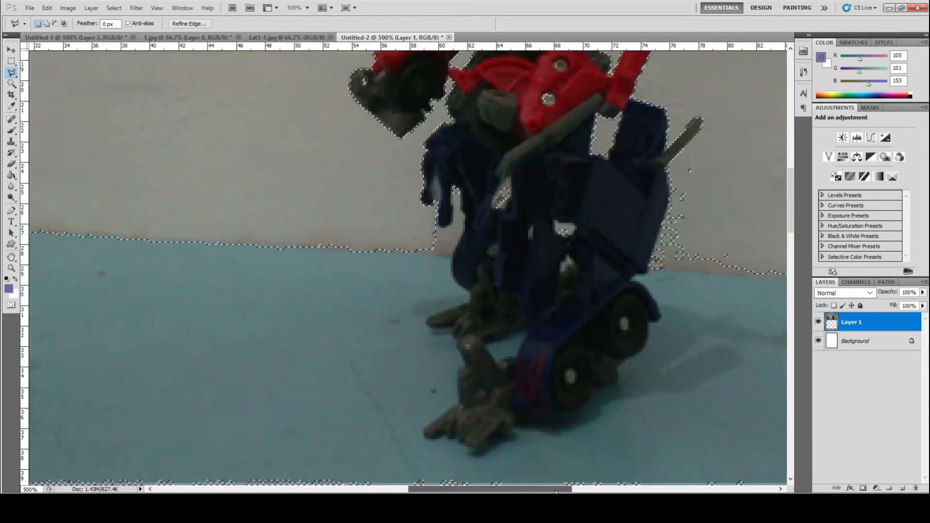
pyautogui.hotkey('ctrl', '-')
pyautogui.hotkey('ctrl', '-')
pyautogui.hotkey('ctrl', '-')
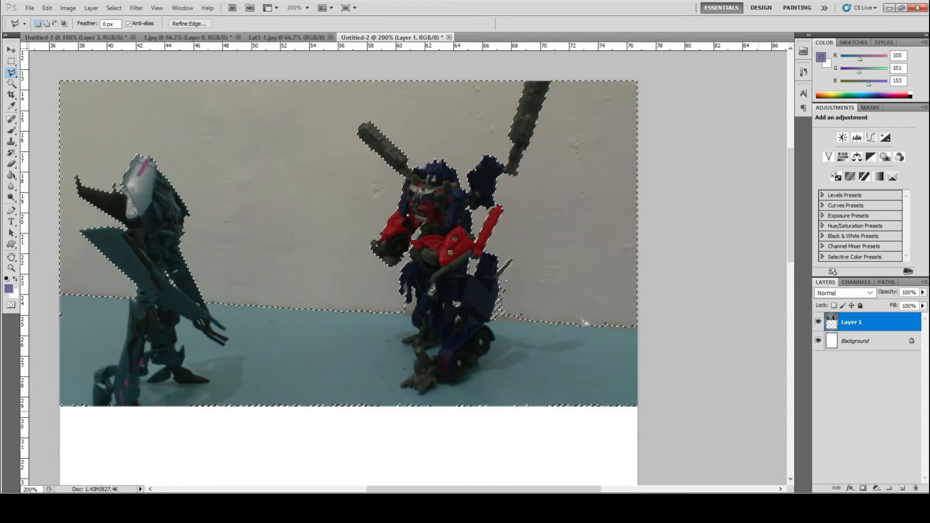
pyautogui.press('Delete')
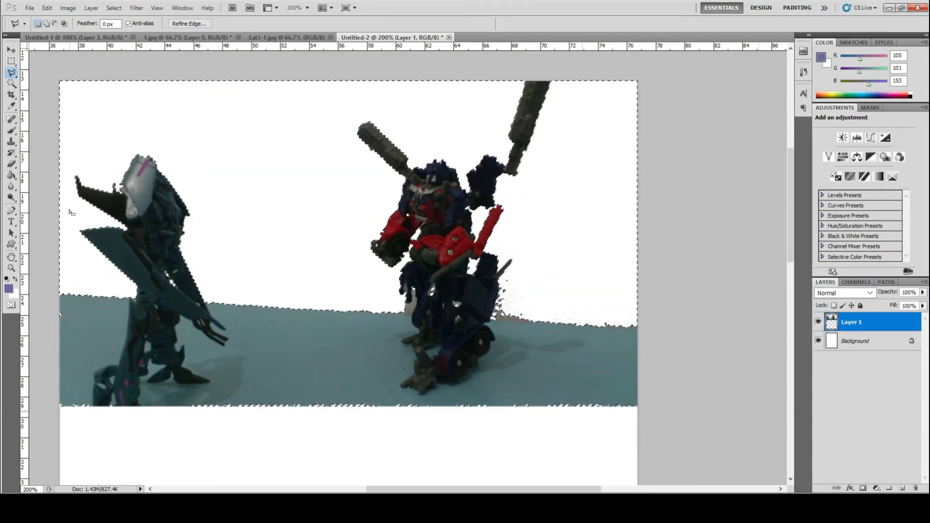
# - Select the blue floor area around the robots with the Magic Wand and delete it
pyautogui.click(11, 82)
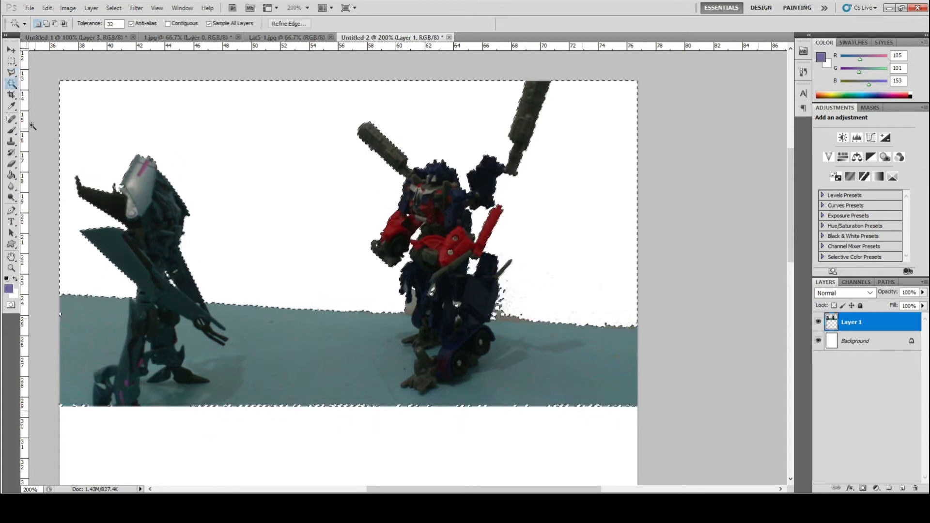
pyautogui.click(289, 354)
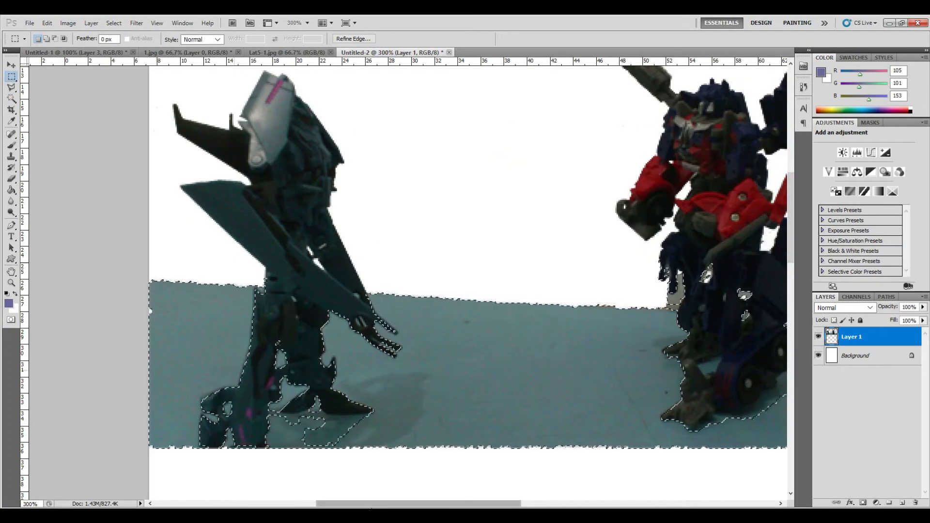
pyautogui.moveTo(375, 504); pyautogui.dragTo(412, 506)
pyautogui.hotkey('ctrl', '-')
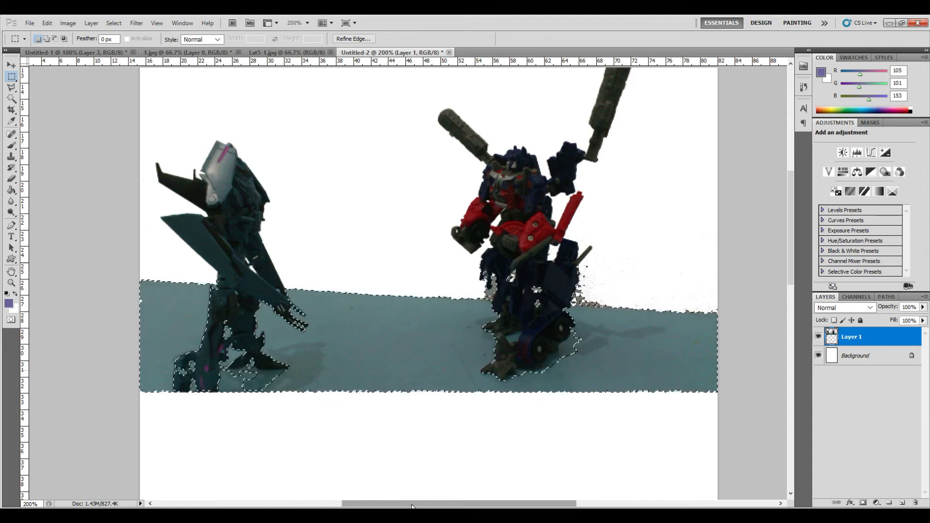
pyautogui.press('Delete')
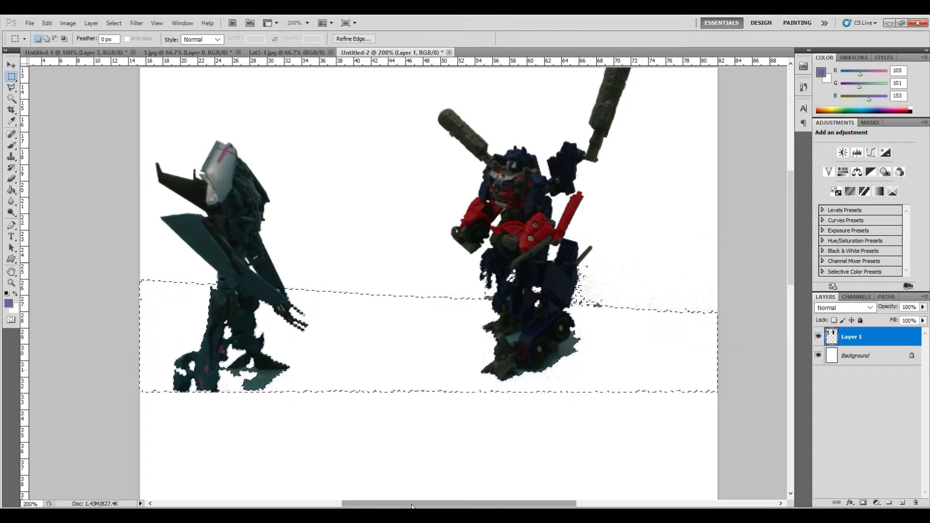
# - Clear the selection and erase the leftover floor edge line with the Eraser tool
pyautogui.rightClick(454, 329)
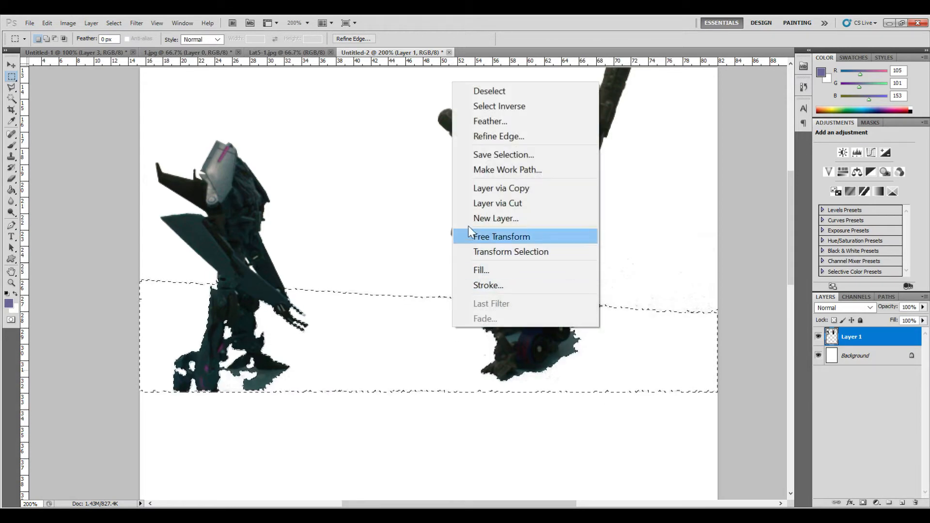
pyautogui.click(473, 92)
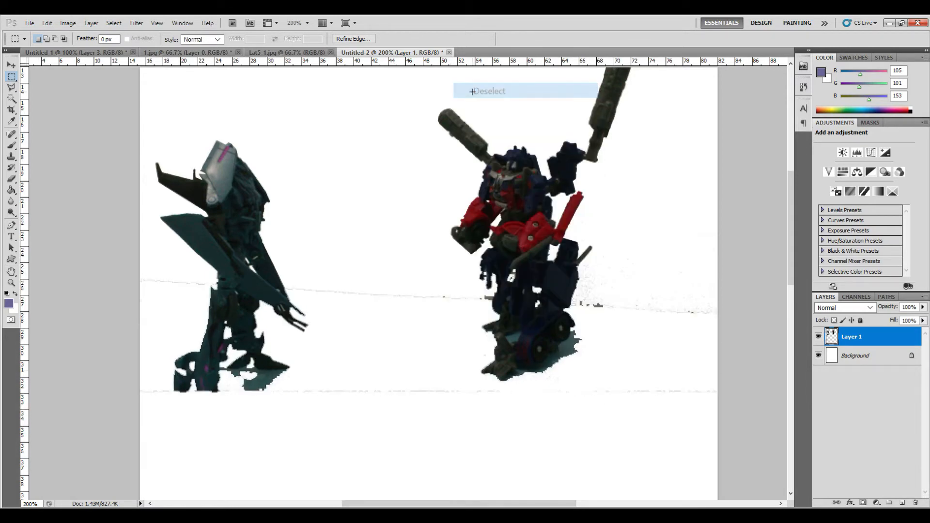
pyautogui.scroll(3, 458, 281)
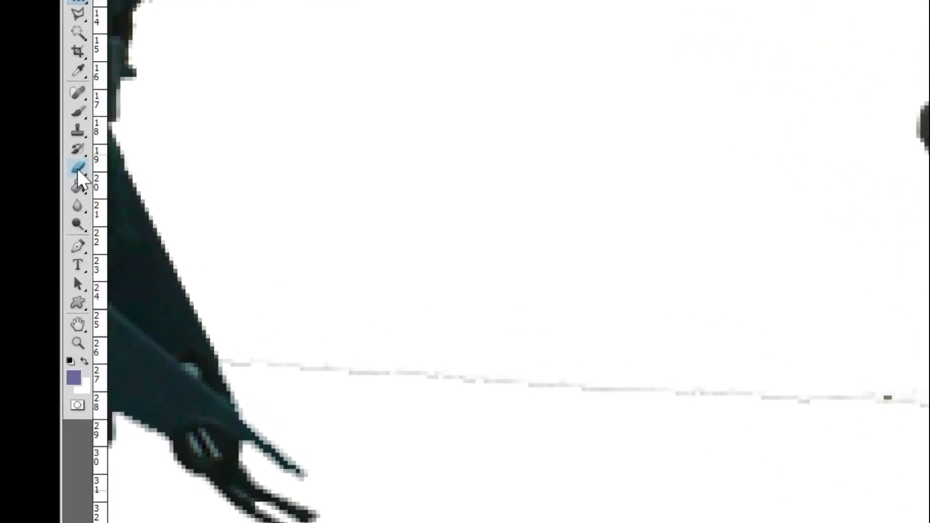
pyautogui.click(239, 159)
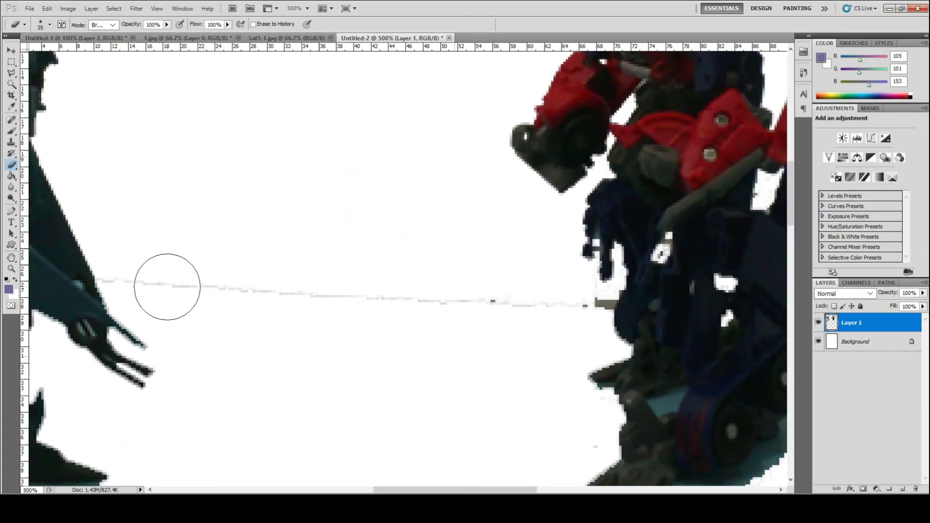
pyautogui.moveTo(235, 307)
pyautogui.mouseDown()
pyautogui.moveTo(479, 306)
pyautogui.moveTo(648, 337)
pyautogui.mouseUp()
pyautogui.moveTo(499, 305); pyautogui.dragTo(543, 306)
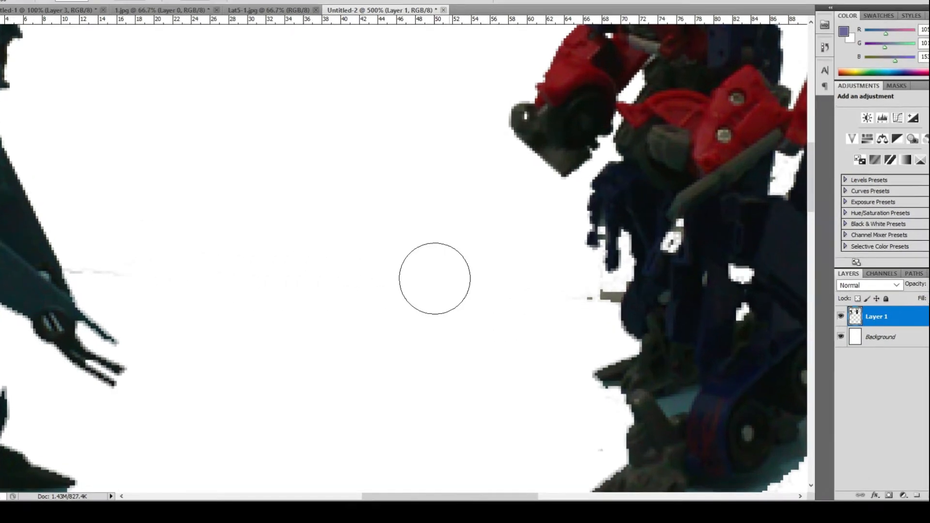
# - Switch the eraser to a hard round brush about 5 px and erase the remaining floor specks beside the red robot
pyautogui.rightClick(434, 276)
pyautogui.moveTo(473, 307); pyautogui.dragTo(471, 307)
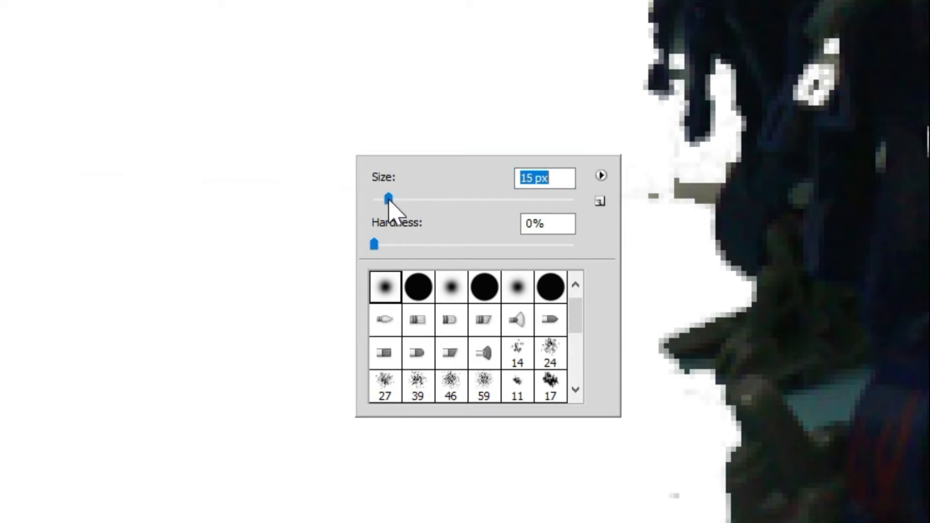
pyautogui.click(644, 197)
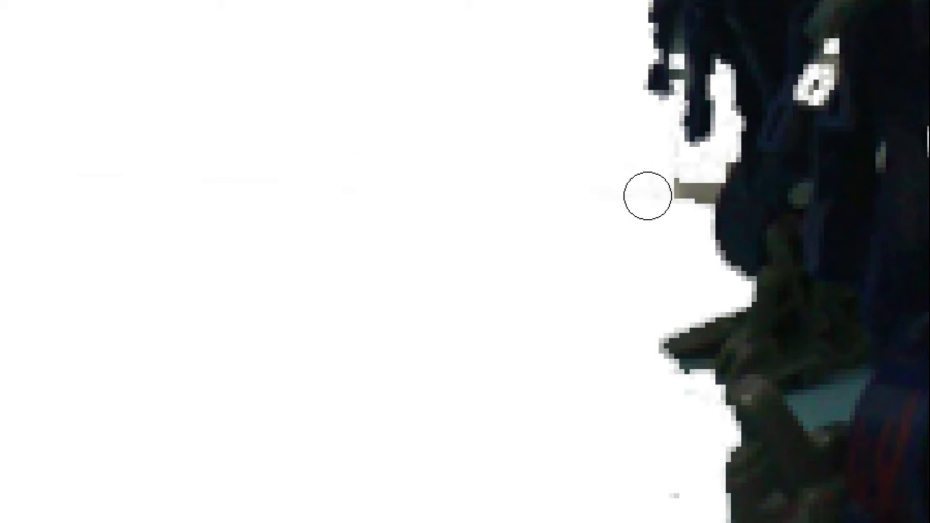
pyautogui.rightClick(360, 188)
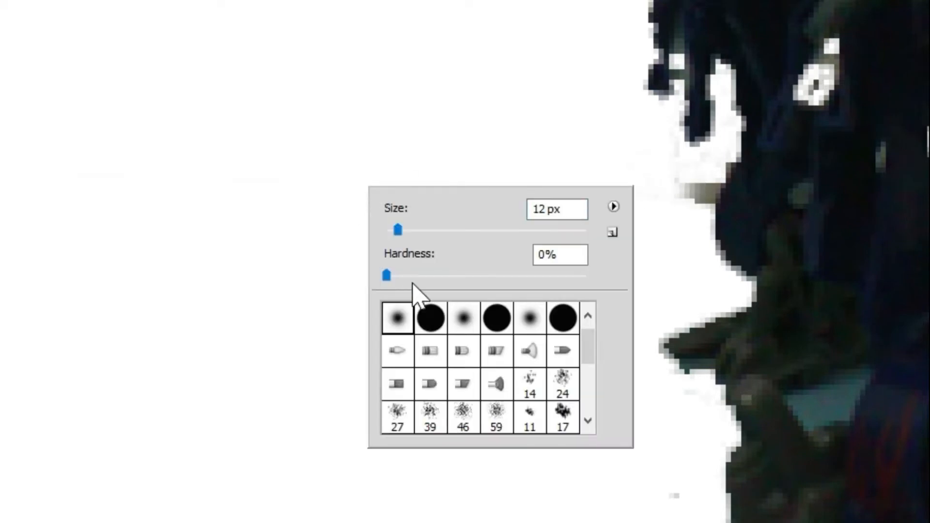
pyautogui.click(430, 323)
pyautogui.click(517, 136)
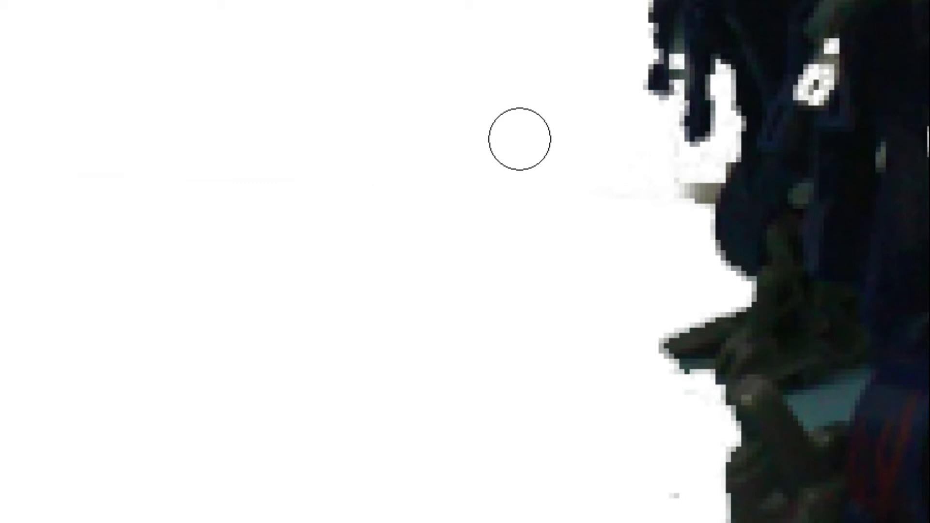
pyautogui.rightClick(520, 139)
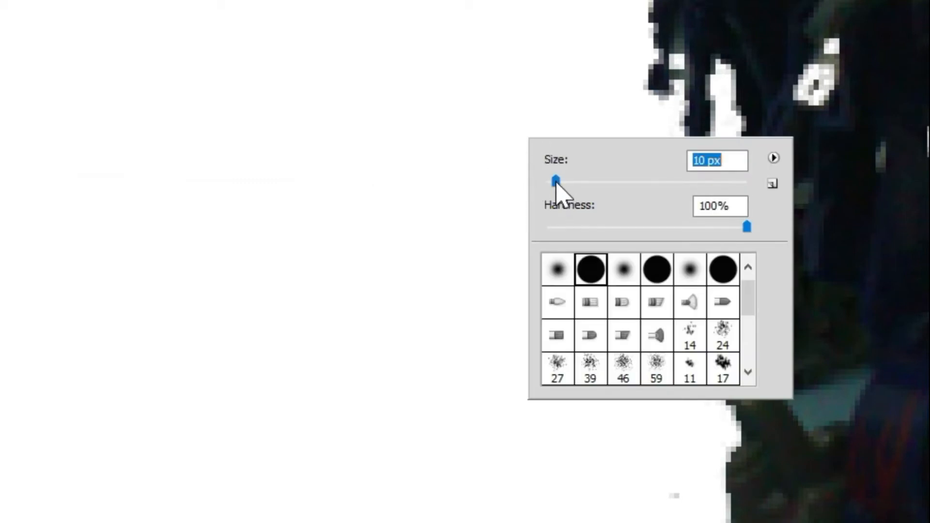
pyautogui.click(531, 79)
pyautogui.moveTo(667, 201)
pyautogui.mouseDown()
pyautogui.moveTo(691, 184)
pyautogui.moveTo(664, 184)
pyautogui.moveTo(653, 149)
pyautogui.mouseUp()
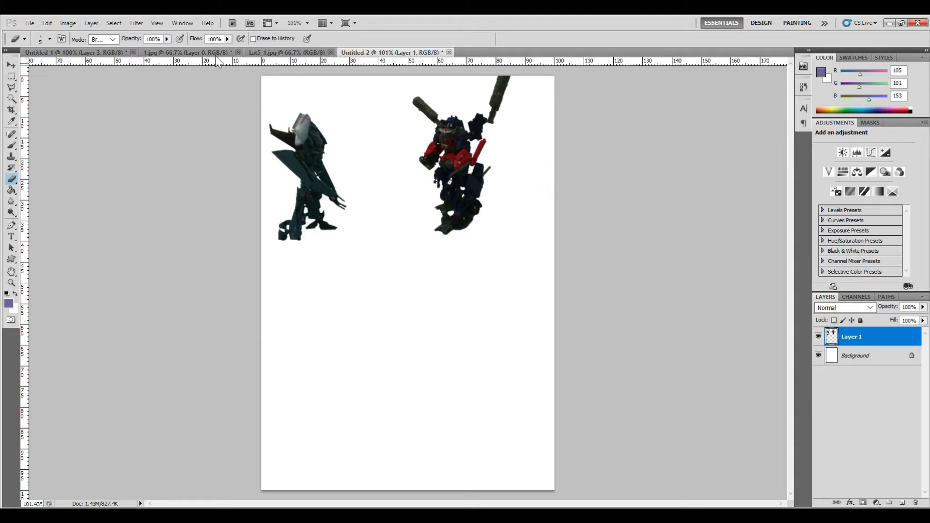
# - Switch to the Untitled-1 document and hide Layer 3 and Layer 2
pyautogui.click(69, 54)
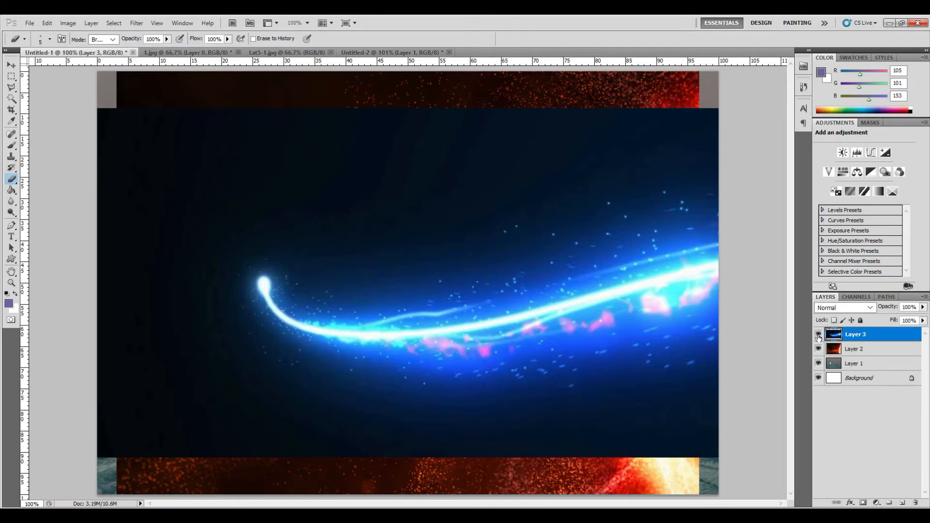
pyautogui.click(818, 335)
pyautogui.click(818, 348)
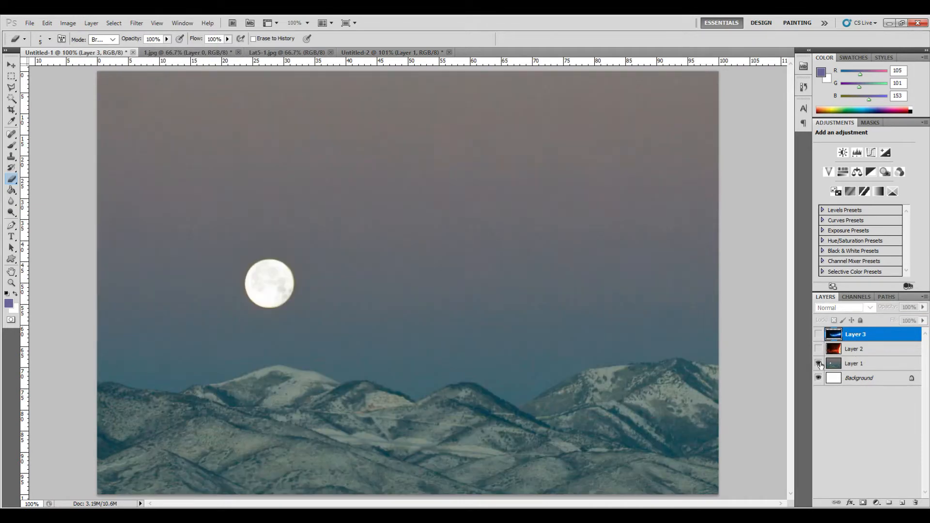
# - Duplicate Layer 1, the moon-and-mountains backdrop, into the Untitled-2 document
pyautogui.click(864, 365)
pyautogui.rightClick(864, 364)
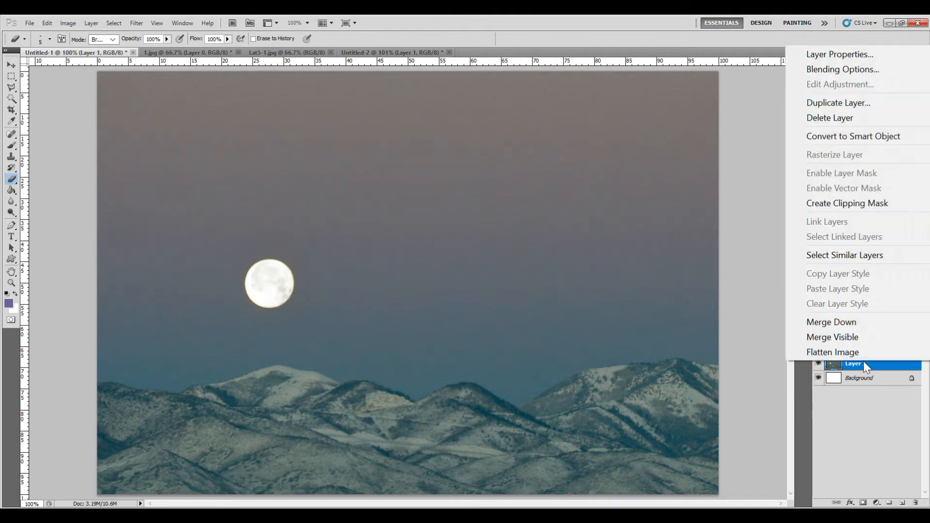
pyautogui.click(842, 103)
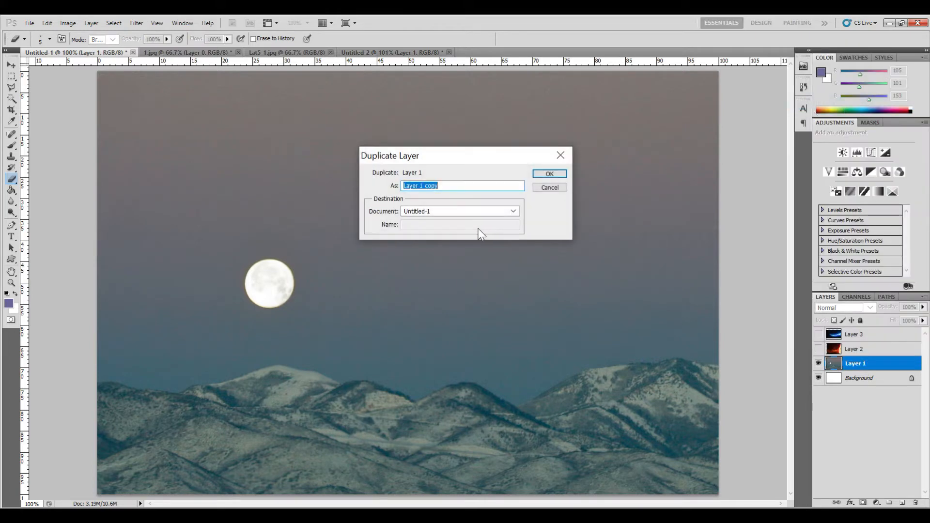
pyautogui.click(508, 216)
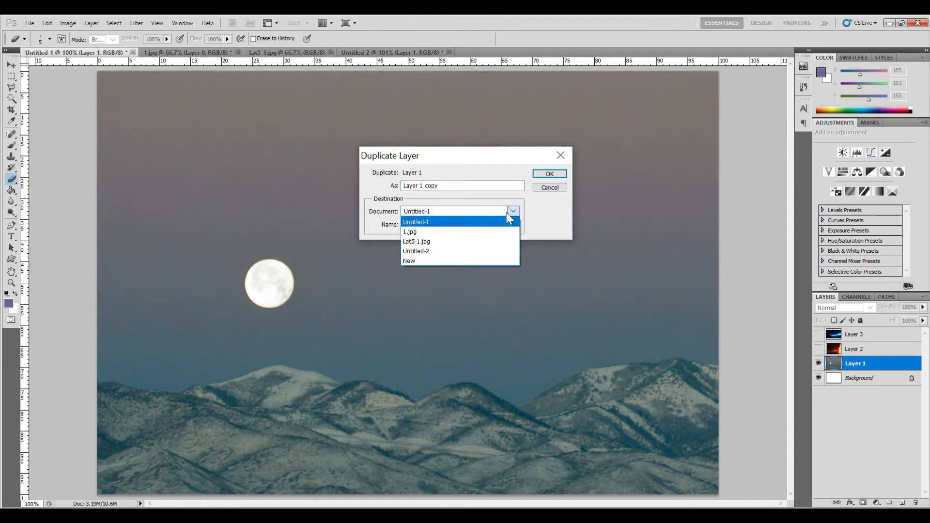
pyautogui.click(494, 253)
pyautogui.click(556, 174)
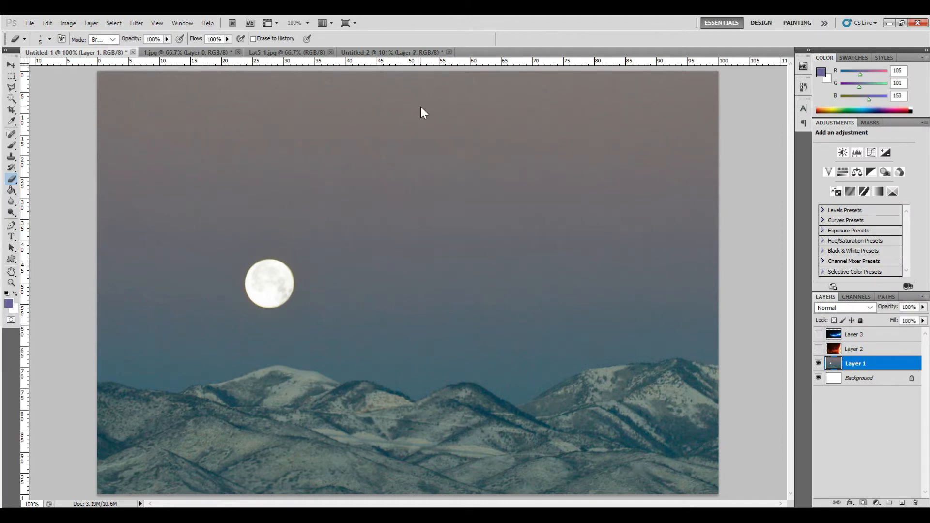
# - Switch to Untitled-2 and move the moon backdrop layer beneath the robots layer
pyautogui.click(367, 55)
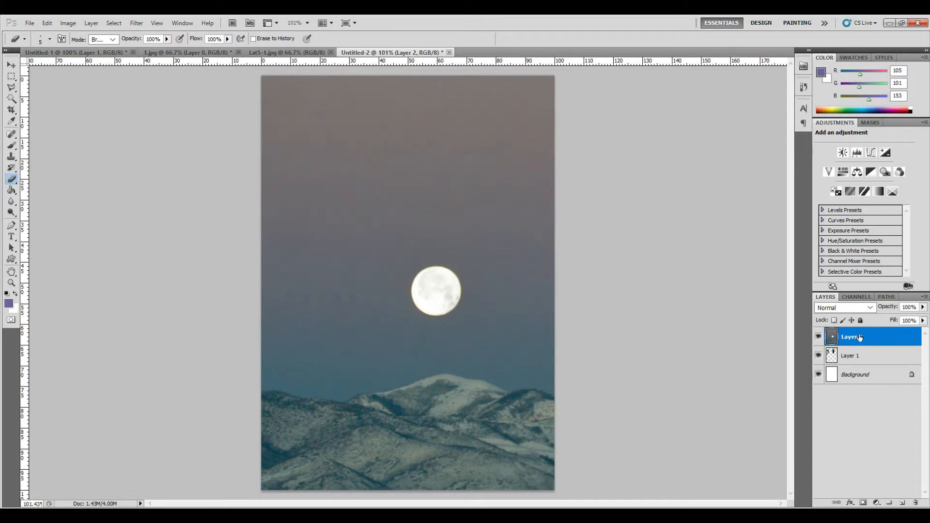
pyautogui.moveTo(860, 339); pyautogui.dragTo(859, 363)
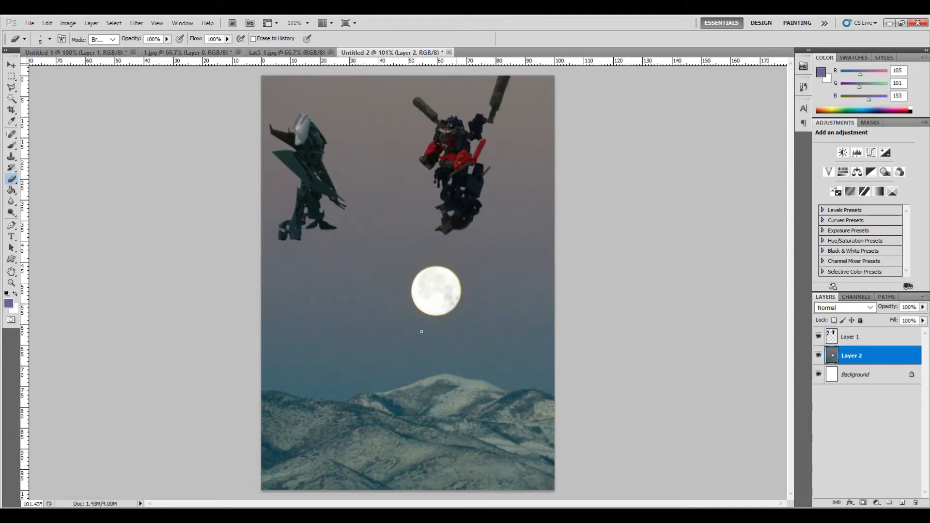
# - Move the moon backdrop upward so it sits behind the robots in the top panel
pyautogui.click(12, 67)
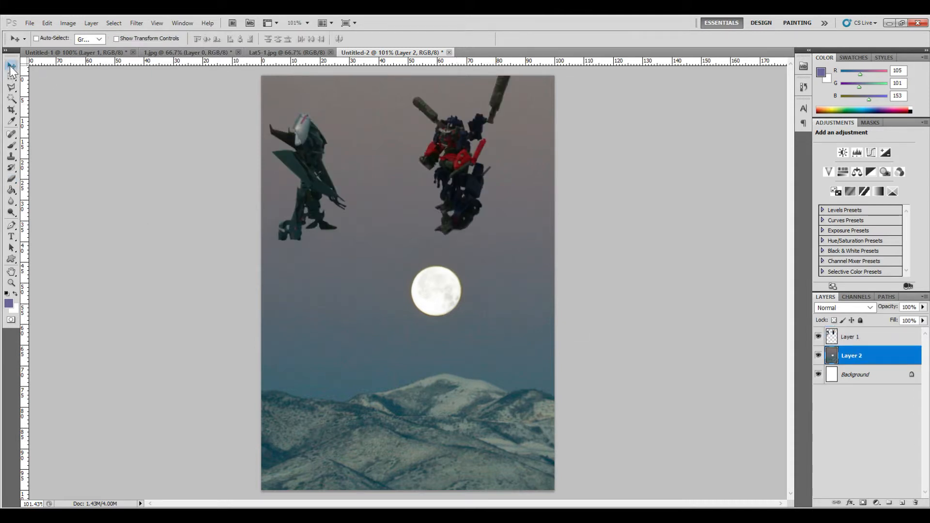
pyautogui.moveTo(382, 373); pyautogui.dragTo(369, 246)
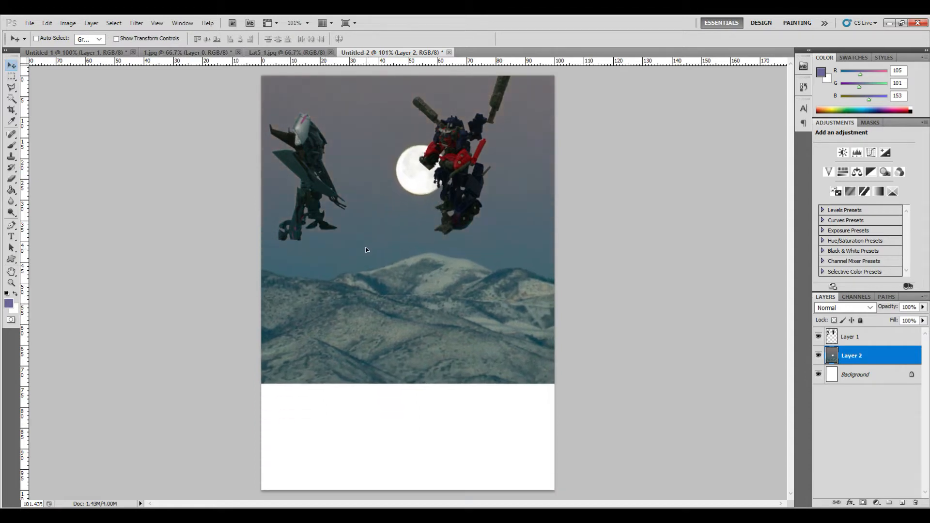
pyautogui.moveTo(398, 329); pyautogui.dragTo(397, 189)
pyautogui.hotkey('shift', 'Up')
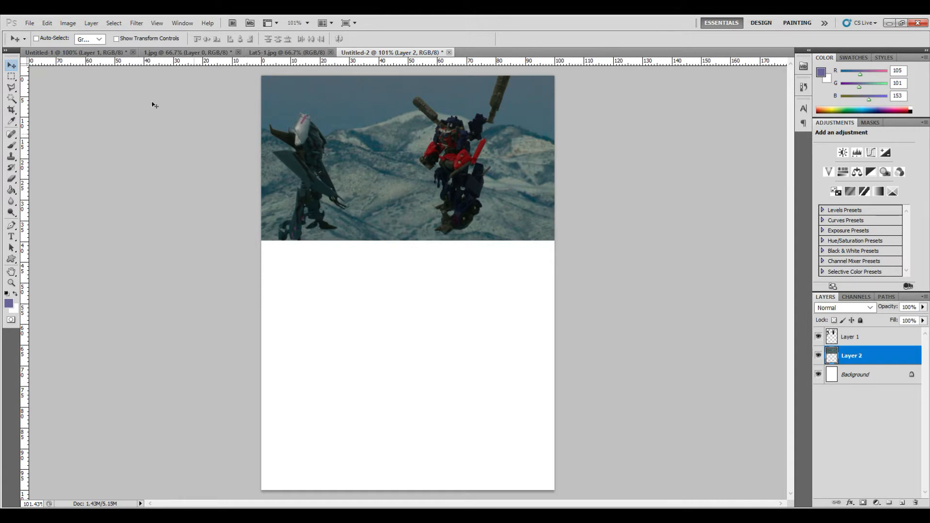
pyautogui.click(47, 23)
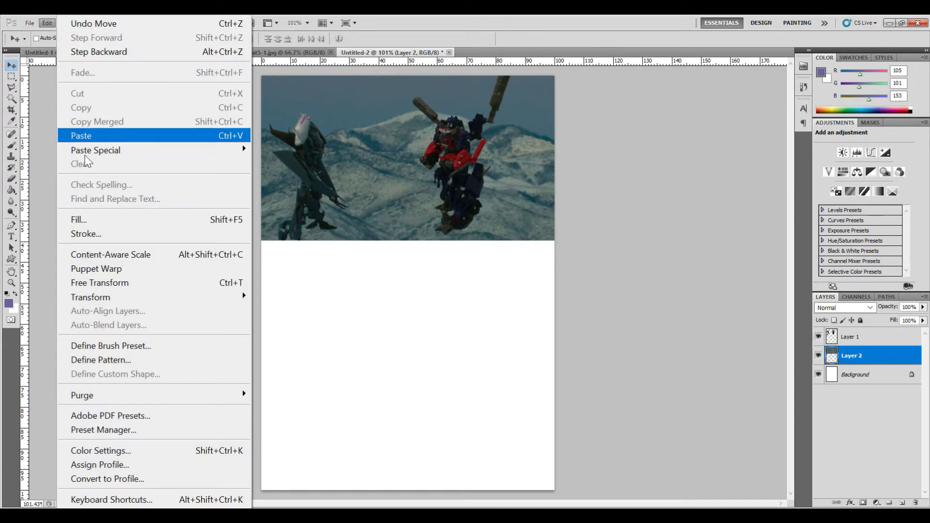
pyautogui.click(126, 282)
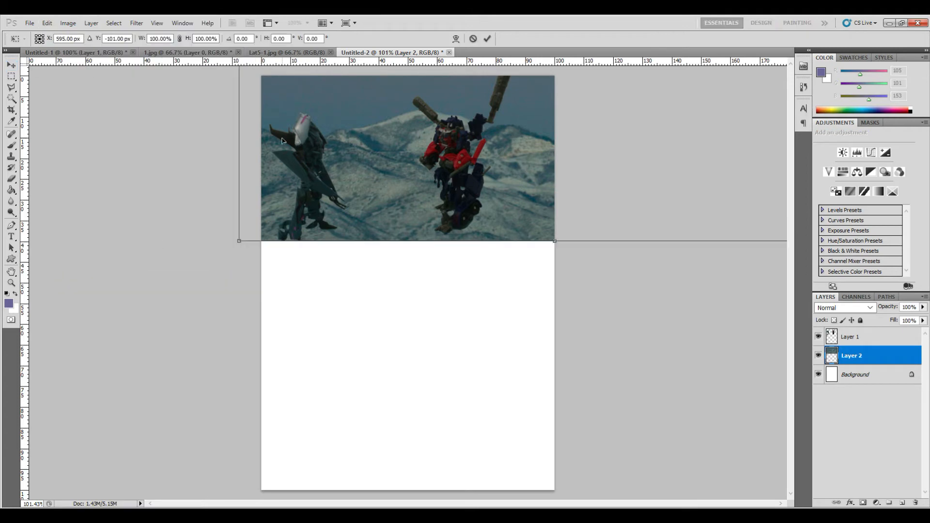
pyautogui.press('Escape')
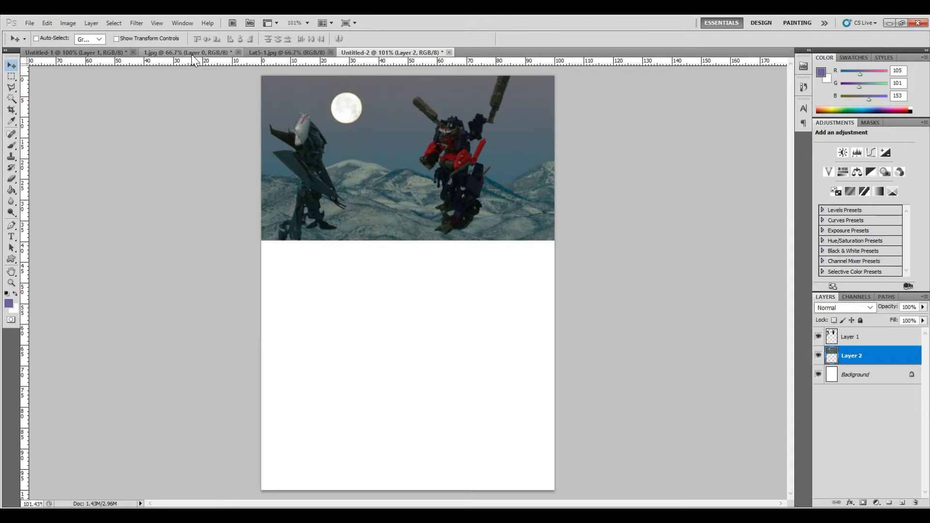
# - Switch to the 1.jpg document and make layers 4, 5 and 3 visible
pyautogui.click(191, 55)
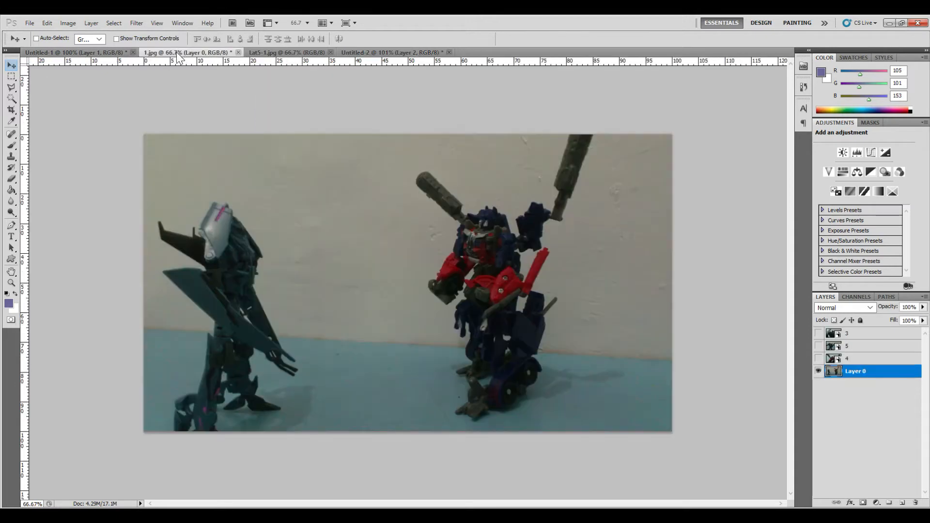
pyautogui.click(819, 359)
pyautogui.click(818, 345)
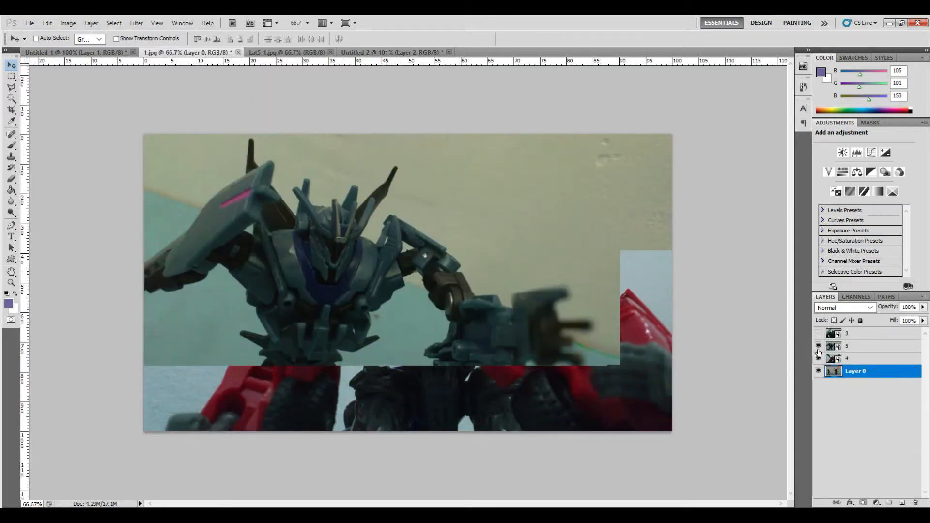
pyautogui.click(818, 334)
pyautogui.click(818, 334)
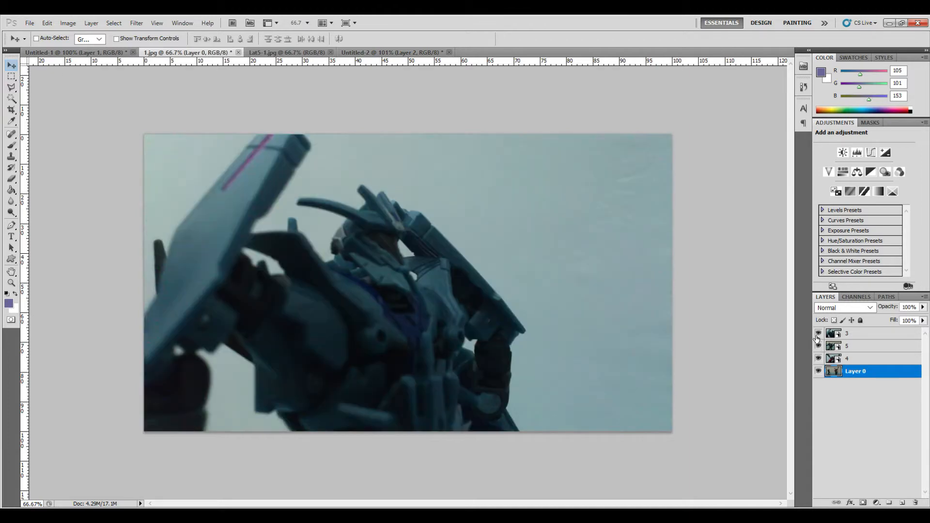
# - Duplicate layer 3 from 1.jpg into the Untitled-2 document
pyautogui.click(880, 338)
pyautogui.rightClick(879, 335)
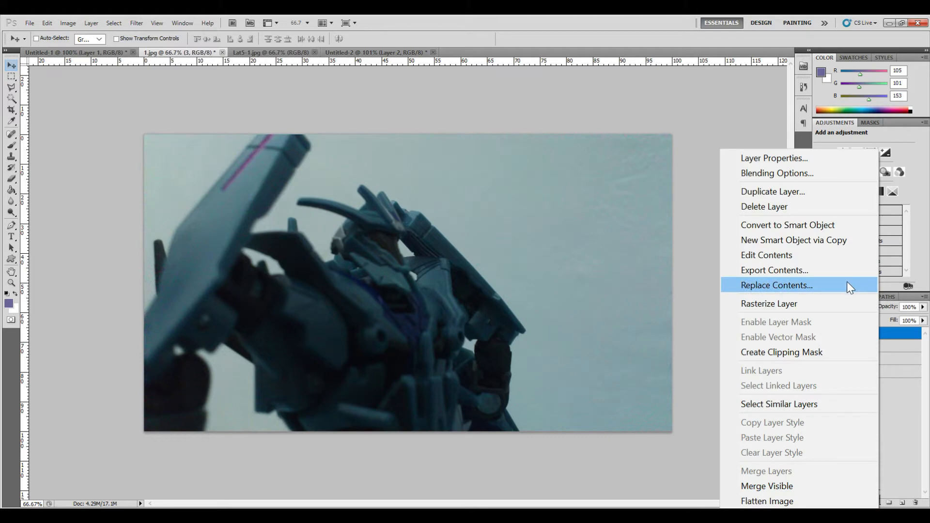
pyautogui.click(833, 190)
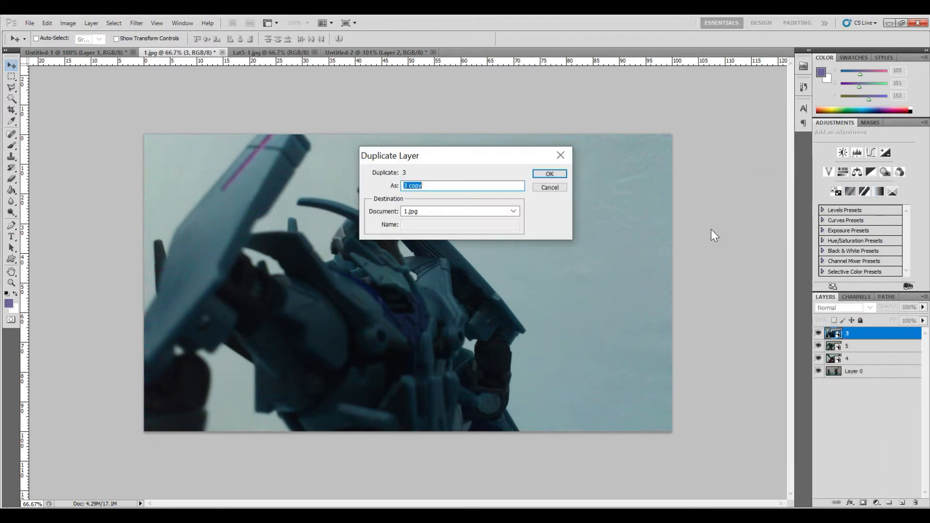
pyautogui.click(514, 211)
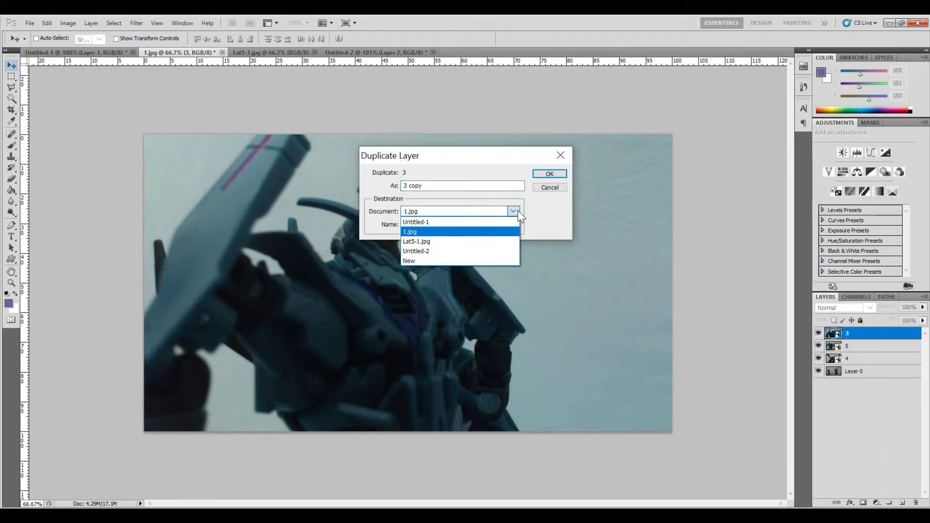
pyautogui.click(508, 251)
pyautogui.click(547, 173)
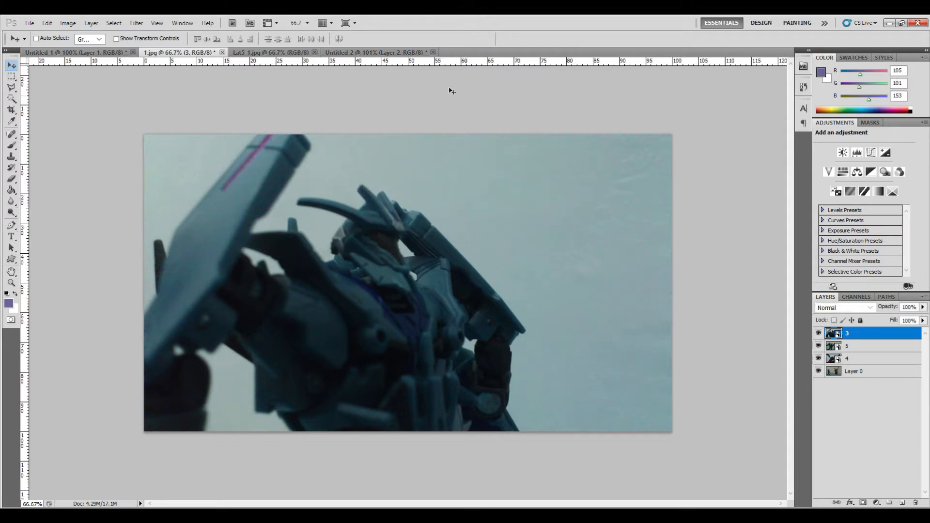
# - Switch to Untitled-2 and free-transform layer 3 with linked proportions, shrinking it to 48%
pyautogui.click(357, 53)
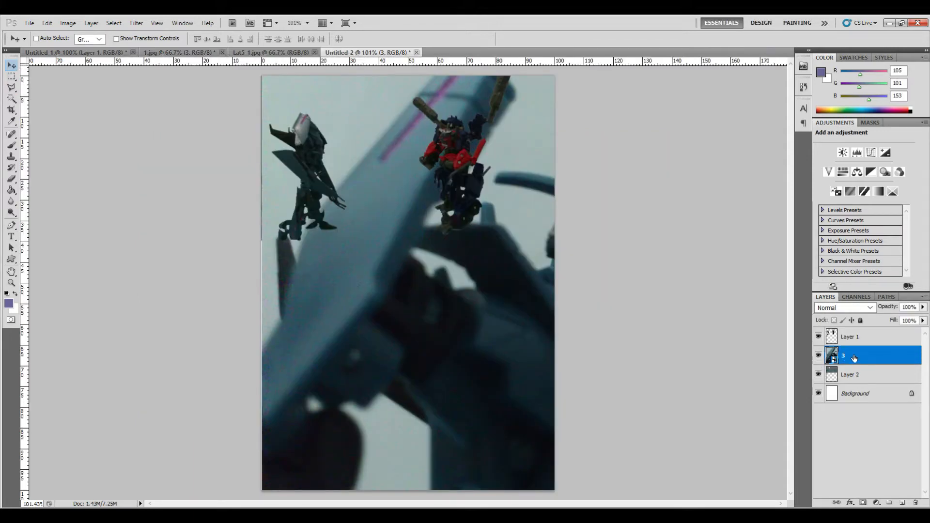
pyautogui.click(47, 23)
pyautogui.click(135, 286)
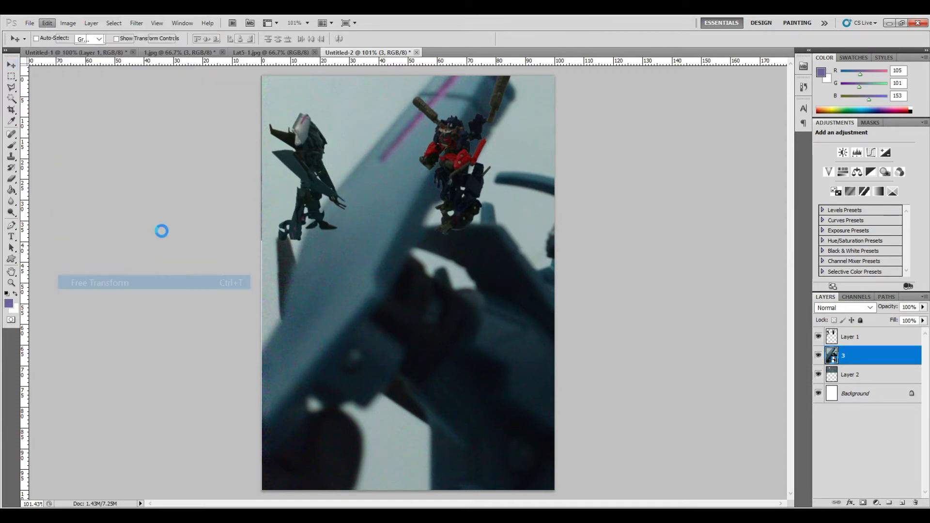
pyautogui.click(179, 39)
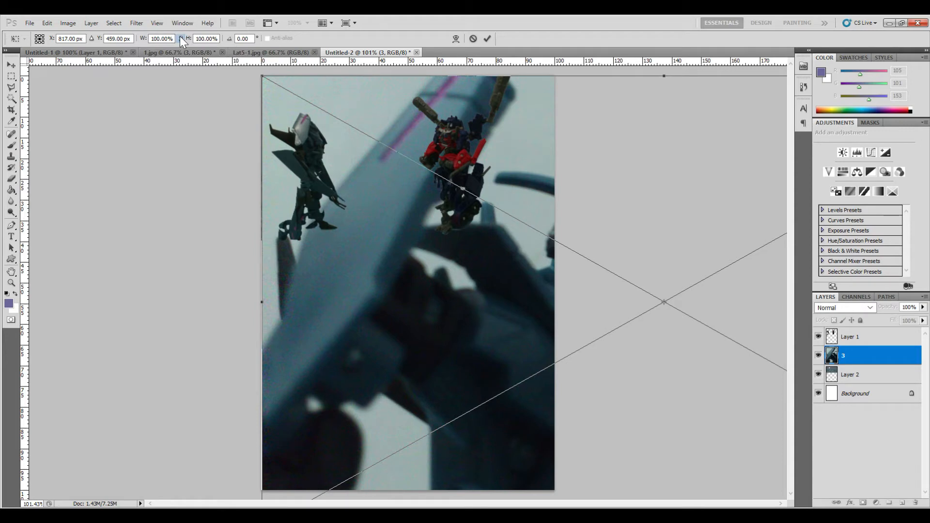
pyautogui.press('Down')
pyautogui.press('Down')
pyautogui.press('Down')
pyautogui.press('Down')
pyautogui.press('Down')
pyautogui.press('Down')
pyautogui.press('Down')
pyautogui.press('Down')
pyautogui.press('Down')
pyautogui.press('Down')
pyautogui.press('Down')
pyautogui.press('Down')
pyautogui.press('Down')
pyautogui.press('Down')
pyautogui.press('Down')
pyautogui.press('Down')
pyautogui.press('Down')
pyautogui.press('Down')
pyautogui.press('Down')
pyautogui.press('Down')
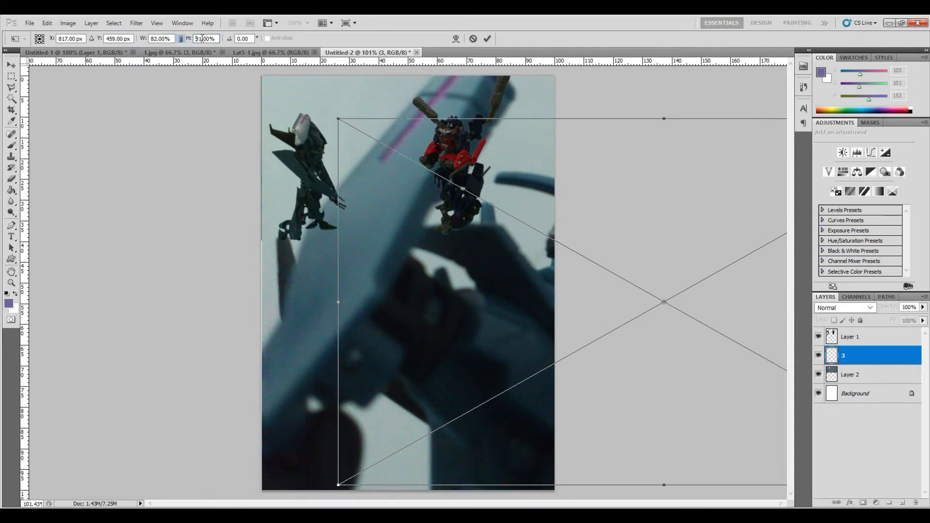
pyautogui.press('Down')
pyautogui.press('Down')
pyautogui.press('Down')
pyautogui.press('Down')
pyautogui.press('Down')
pyautogui.press('Down')
pyautogui.press('Down')
pyautogui.press('Down')
pyautogui.press('Down')
pyautogui.press('Down')
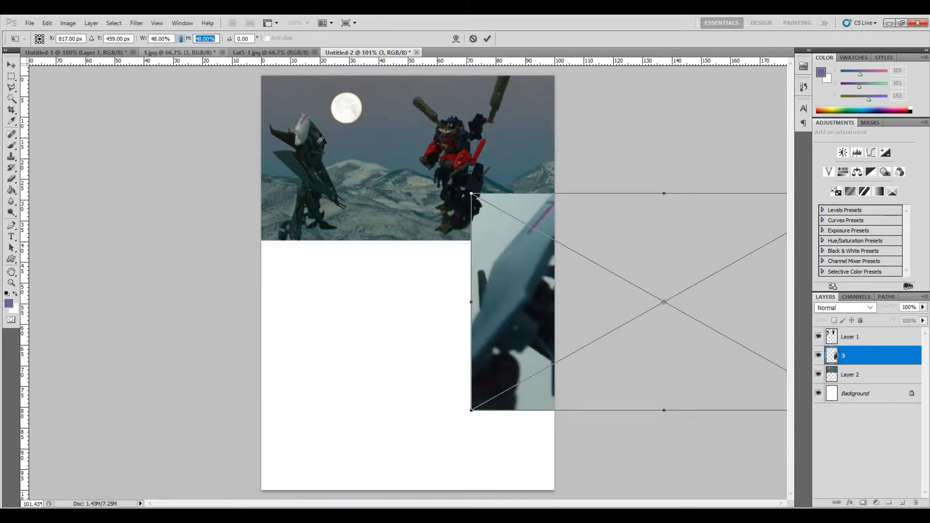
pyautogui.moveTo(629, 242); pyautogui.dragTo(422, 290)
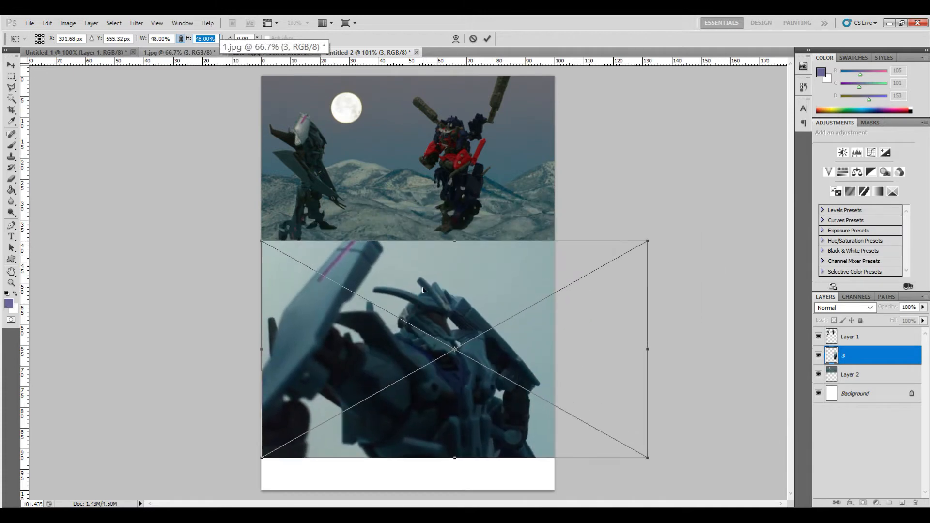
# - Shrink the layer 3 image further to 19% and place it at the left edge just below the top panel
pyautogui.click(196, 39)
pyautogui.press('Down')
pyautogui.press('Down')
pyautogui.press('Down')
pyautogui.press('Down')
pyautogui.press('Down')
pyautogui.press('Down')
pyautogui.press('Down')
pyautogui.press('Down')
pyautogui.press('Down')
pyautogui.press('Down')
pyautogui.press('Down')
pyautogui.press('Down')
pyautogui.press('Down')
pyautogui.press('Down')
pyautogui.press('Down')
pyautogui.press('Down')
pyautogui.press('Down')
pyautogui.press('Down')
pyautogui.press('Down')
pyautogui.press('Down')
pyautogui.press('Down')
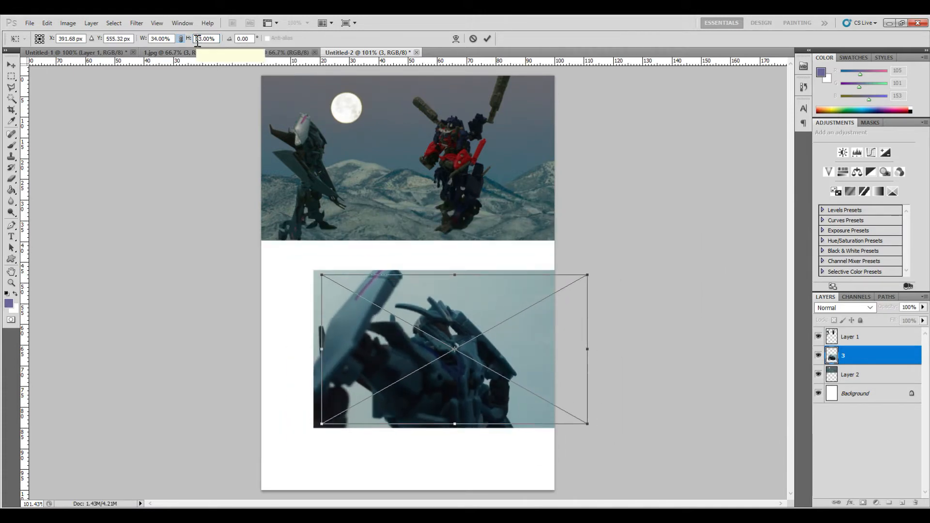
pyautogui.press('Down')
pyautogui.press('Down')
pyautogui.press('Down')
pyautogui.press('Down')
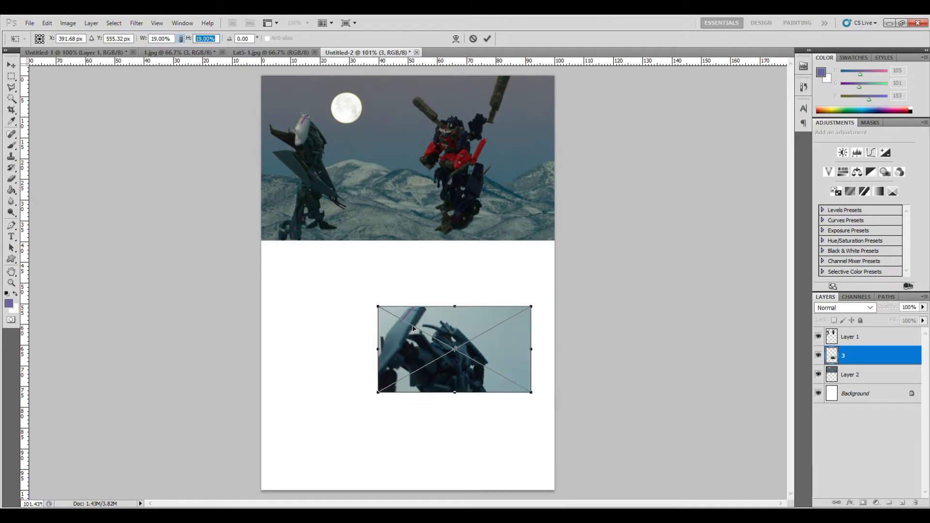
pyautogui.moveTo(421, 328); pyautogui.dragTo(304, 269)
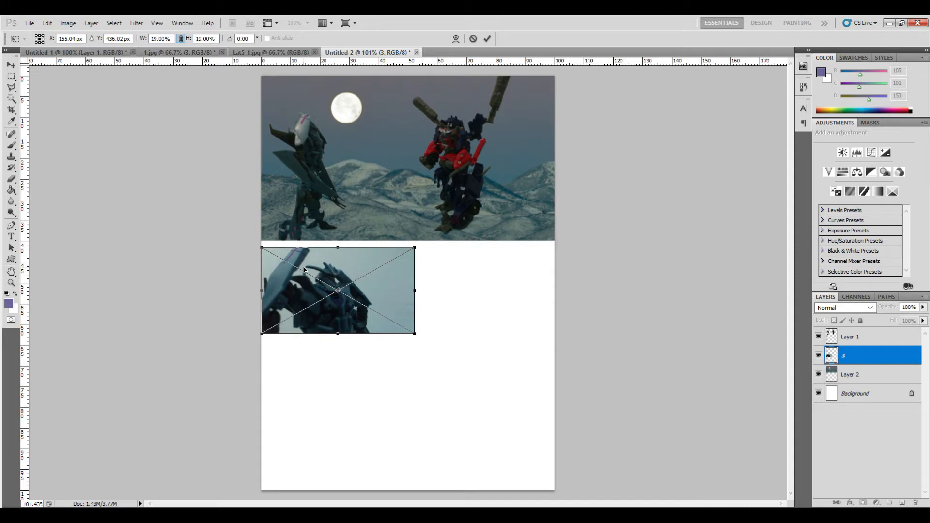
pyautogui.press('Return')
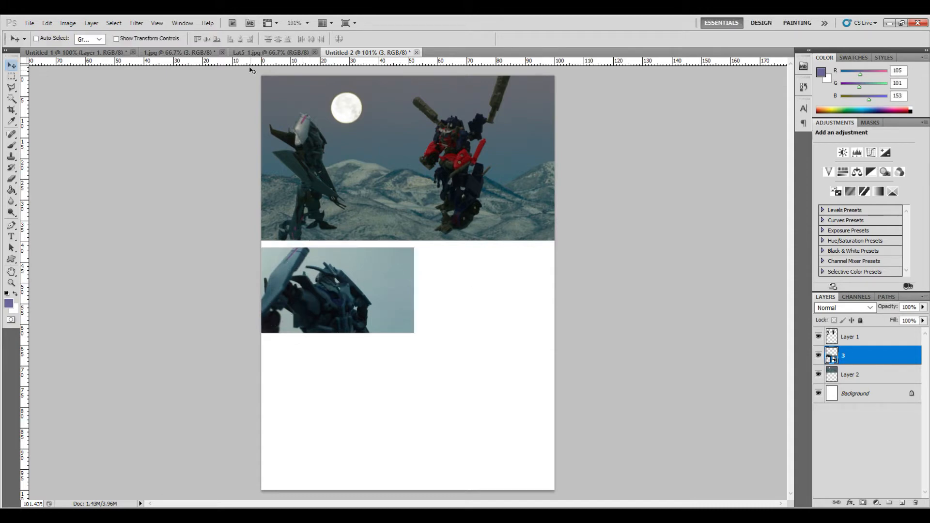
# - Switch to 1.jpg and hide layers 3 and 5
pyautogui.click(175, 52)
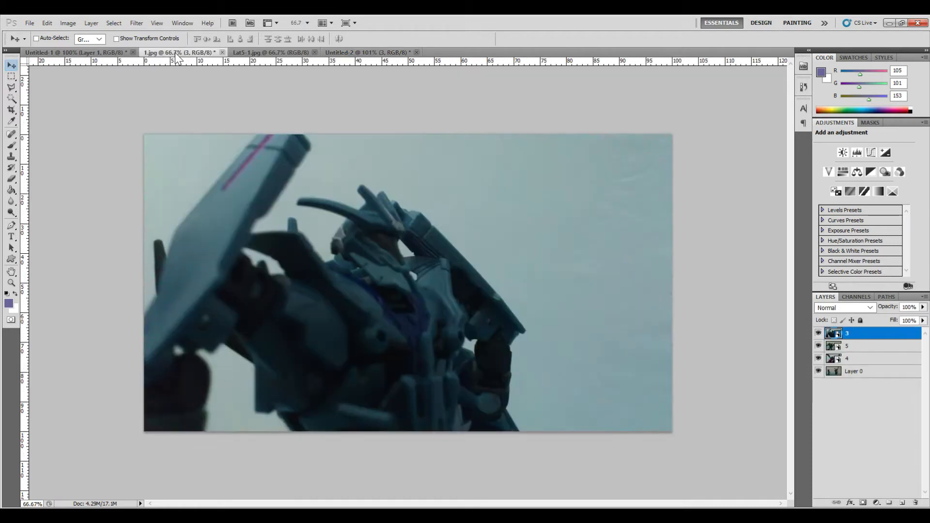
pyautogui.click(818, 333)
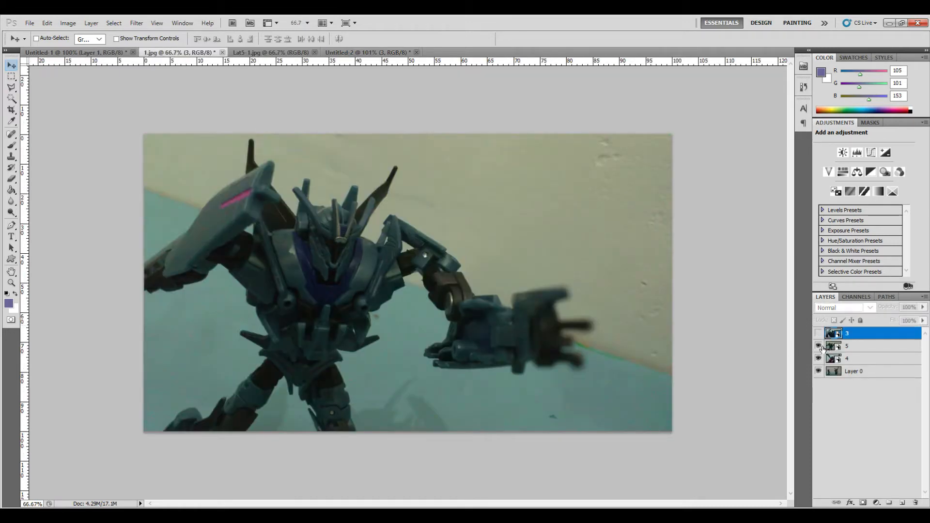
pyautogui.click(818, 346)
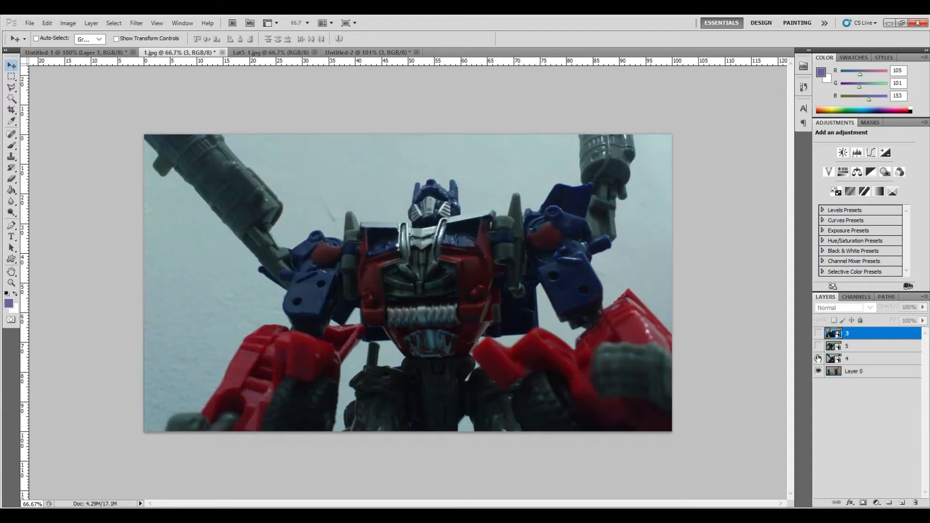
# - Select layer 4 in 1.jpg and duplicate it into the Untitled-2 document
pyautogui.click(877, 359)
pyautogui.rightClick(876, 358)
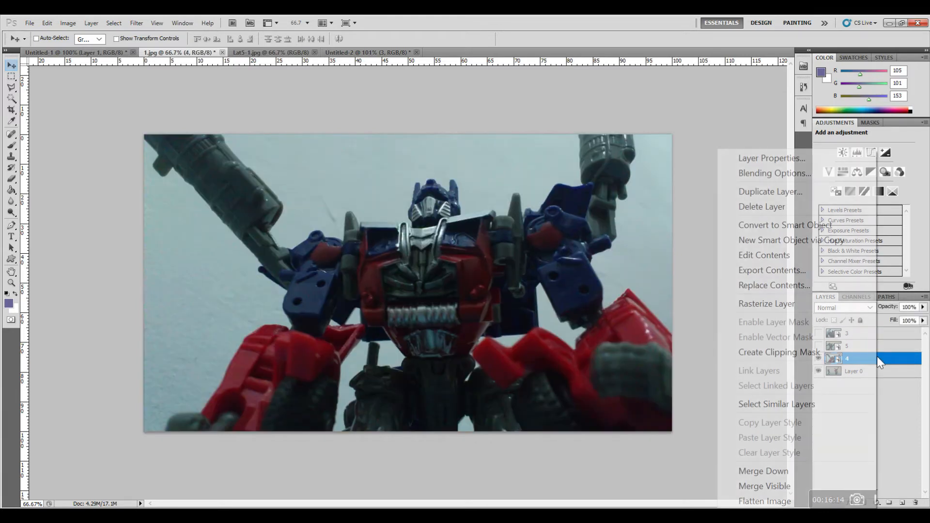
pyautogui.click(789, 192)
pyautogui.click(504, 211)
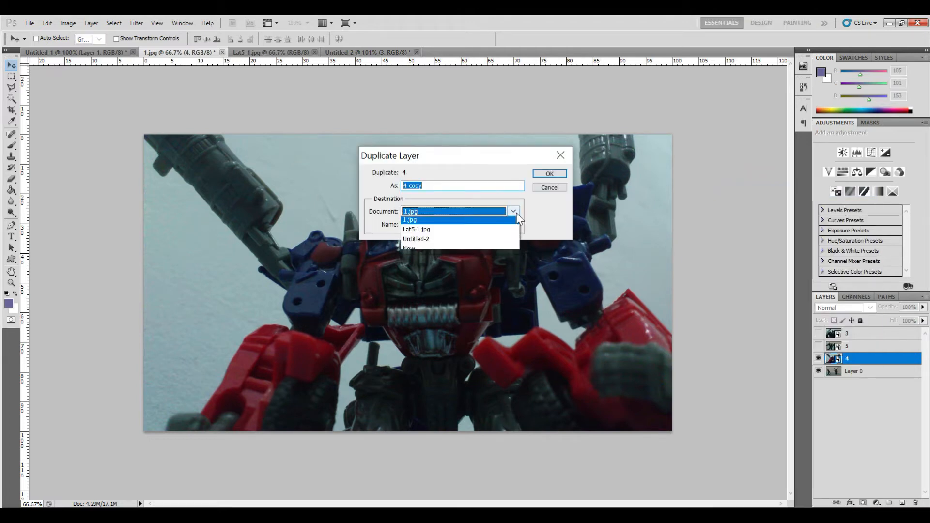
pyautogui.click(504, 251)
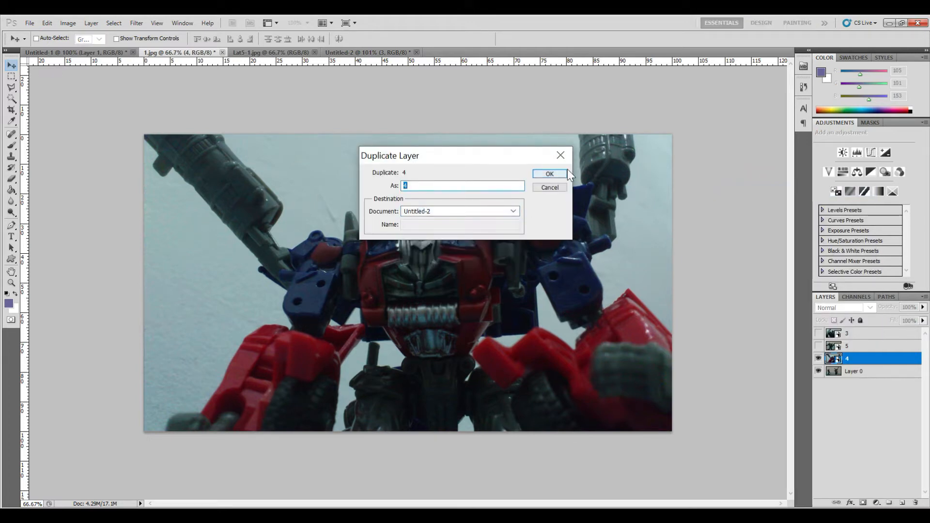
pyautogui.click(549, 173)
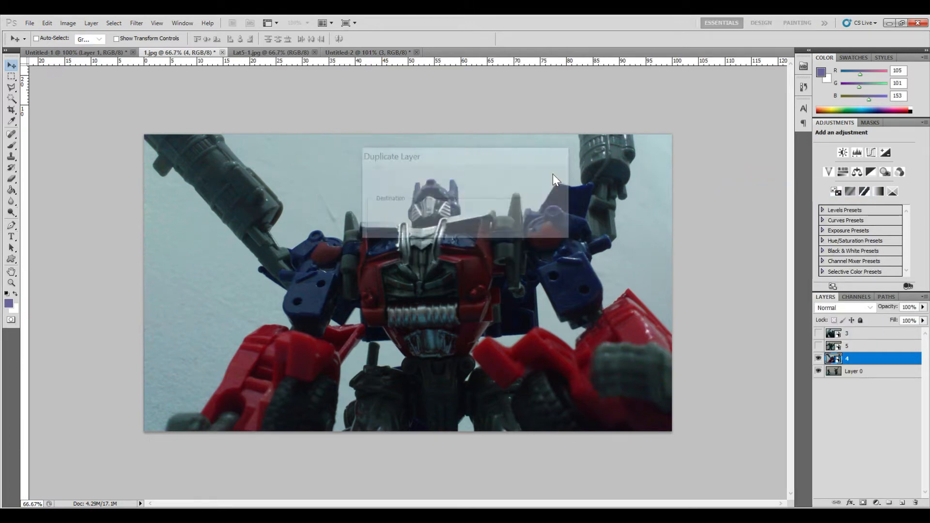
# - Switch to Untitled-2 and free-transform layer 4 with linked proportions, shrinking it to 23% and moving it beside layer 3
pyautogui.click(339, 53)
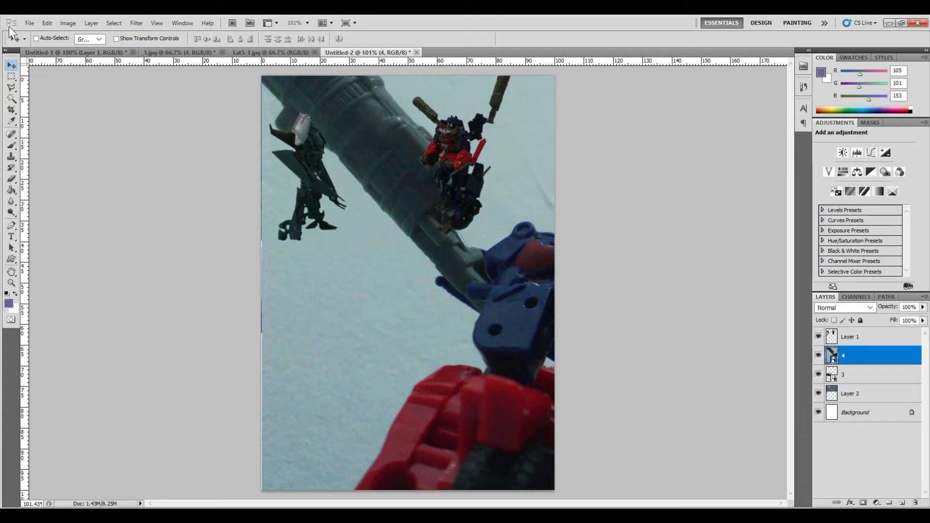
pyautogui.click(47, 23)
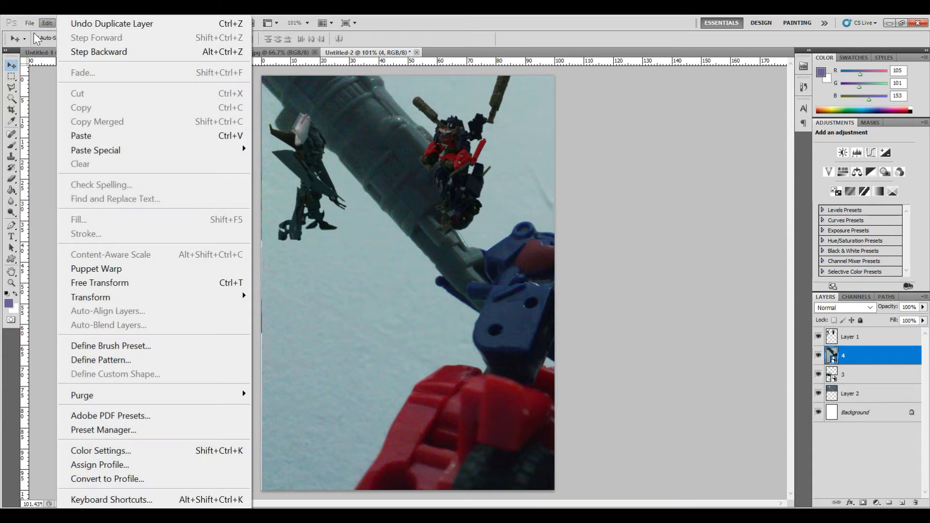
pyautogui.click(116, 284)
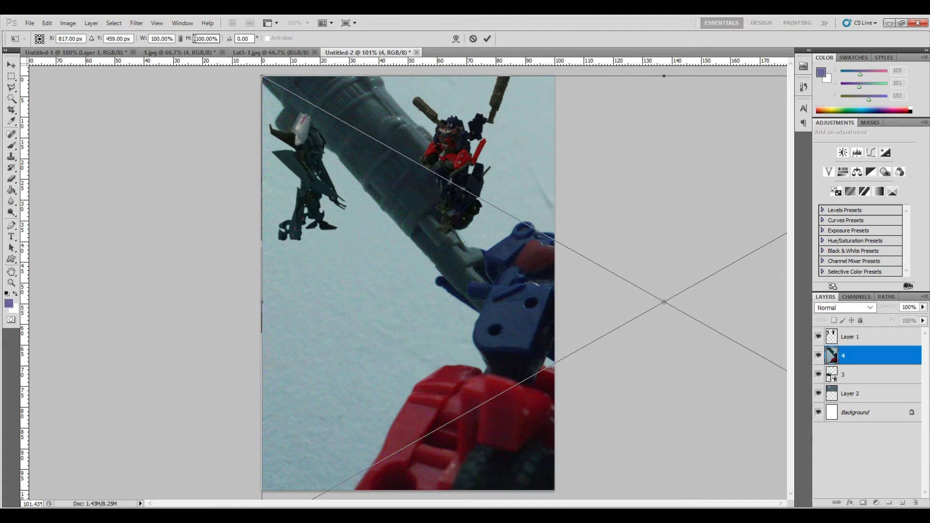
pyautogui.click(179, 39)
pyautogui.press('Down')
pyautogui.press('Down')
pyautogui.press('Down')
pyautogui.press('Down')
pyautogui.press('Down')
pyautogui.press('Down')
pyautogui.press('Down')
pyautogui.press('Down')
pyautogui.press('Down')
pyautogui.press('Down')
pyautogui.press('Down')
pyautogui.press('Down')
pyautogui.press('Down')
pyautogui.press('Down')
pyautogui.press('Down')
pyautogui.press('Down')
pyautogui.press('Down')
pyautogui.press('Down')
pyautogui.press('Down')
pyautogui.press('Down')
pyautogui.press('Down')
pyautogui.press('Down')
pyautogui.press('Down')
pyautogui.press('Down')
pyautogui.press('Down')
pyautogui.press('Down')
pyautogui.press('Down')
pyautogui.press('Down')
pyautogui.press('Down')
pyautogui.press('Down')
pyautogui.press('Down')
pyautogui.press('Down')
pyautogui.press('Down')
pyautogui.press('Down')
pyautogui.press('Down')
pyautogui.press('Down')
pyautogui.press('Down')
pyautogui.press('Down')
pyautogui.press('Down')
pyautogui.press('Down')
pyautogui.press('Down')
pyautogui.press('Down')
pyautogui.press('Down')
pyautogui.press('Down')
pyautogui.press('Down')
pyautogui.press('Down')
pyautogui.press('Down')
pyautogui.press('Down')
pyautogui.press('Down')
pyautogui.moveTo(667, 280); pyautogui.dragTo(473, 284)
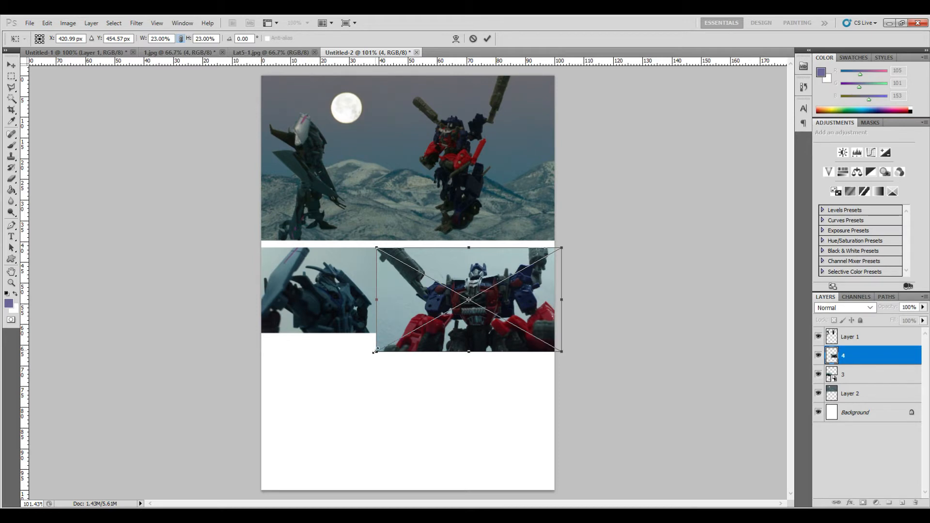
# - Enlarge layer 4 to about 26% from its lower-left corner and apply the transform
pyautogui.moveTo(375, 351); pyautogui.dragTo(351, 366)
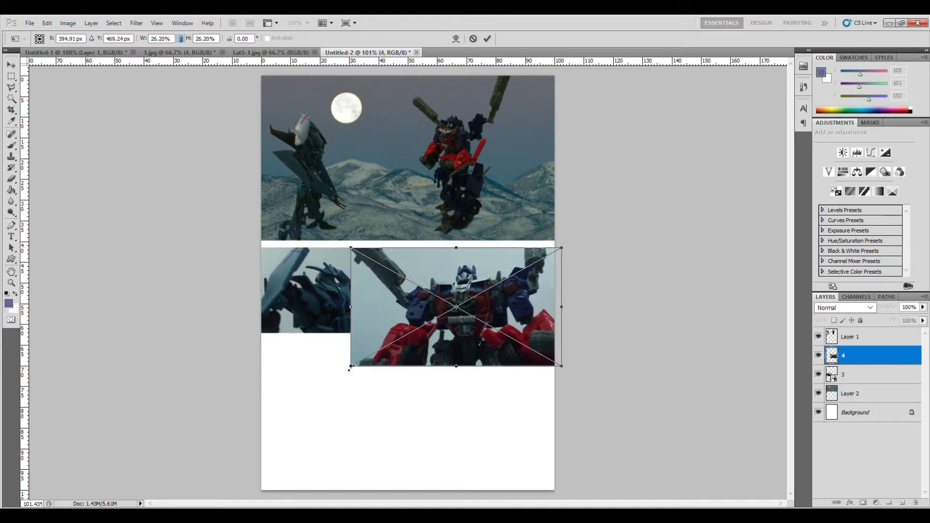
pyautogui.press('Return')
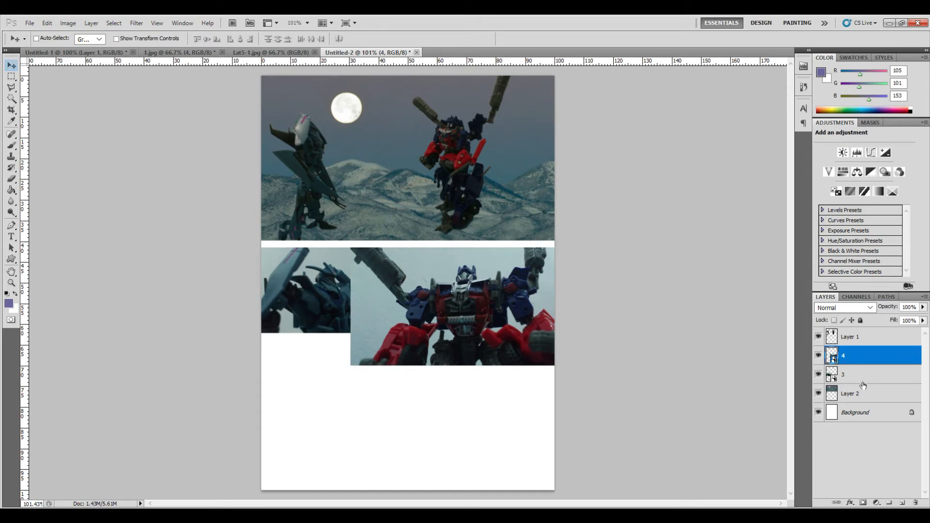
# - Move layer 3 above layer 4 in the stack and shift its image slightly lower and right
pyautogui.moveTo(864, 378); pyautogui.dragTo(864, 357)
pyautogui.moveTo(339, 307); pyautogui.dragTo(336, 319)
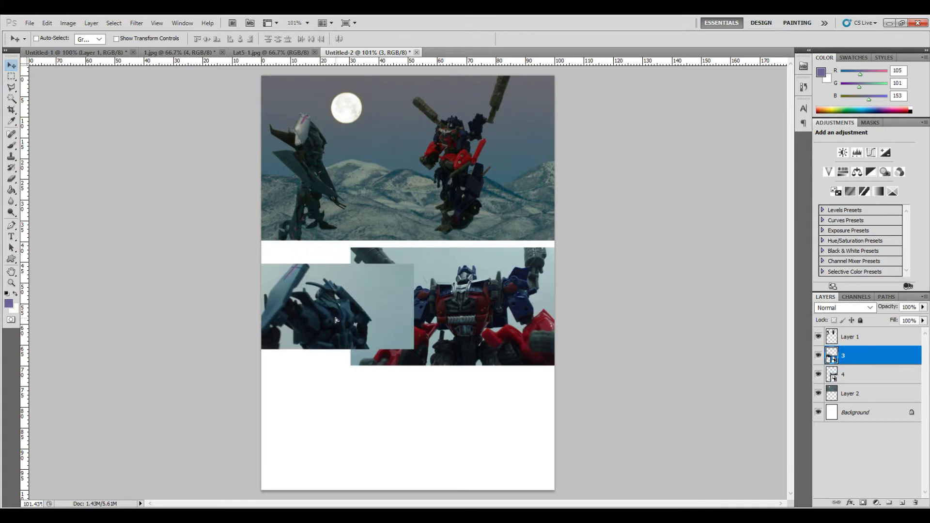
pyautogui.moveTo(336, 320); pyautogui.dragTo(343, 320)
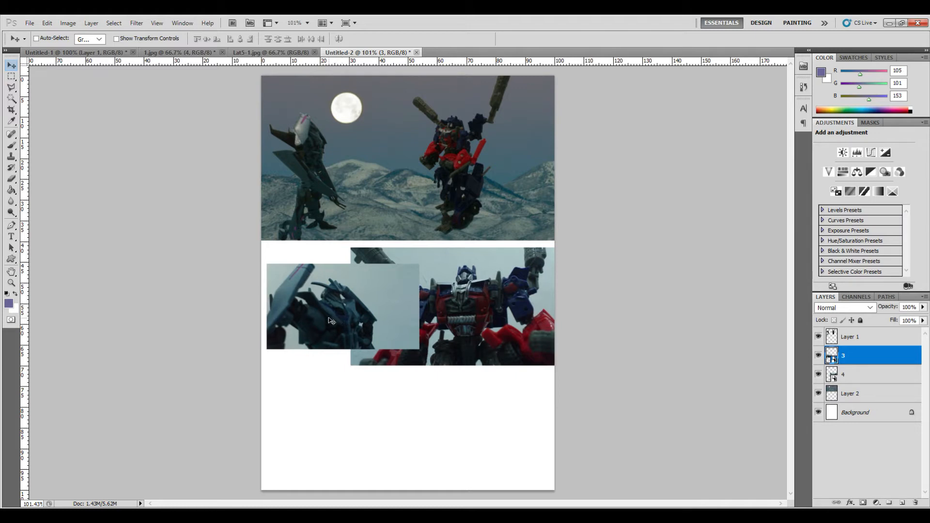
# - Zoom in, marquee-select the right part of layer 3 overlapping layer 4, and try to delete it
pyautogui.hotkey('ctrl', '+')
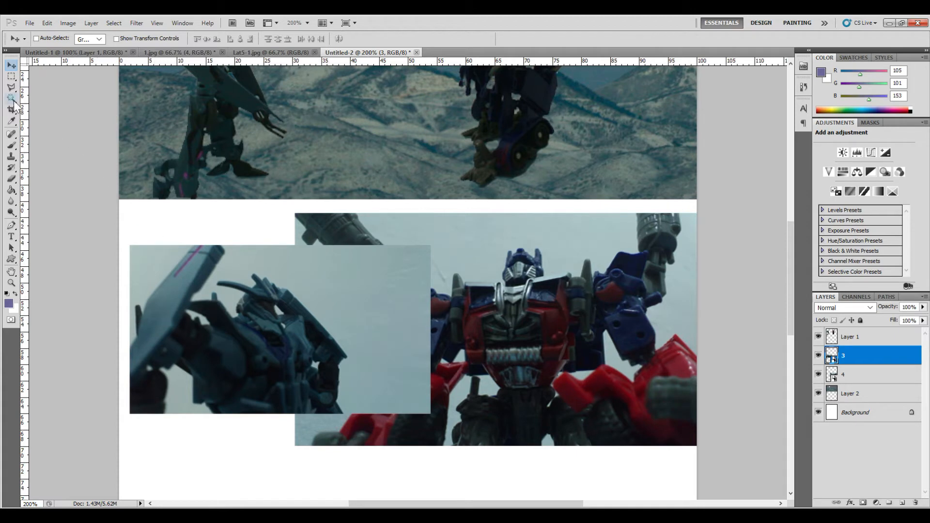
pyautogui.click(12, 77)
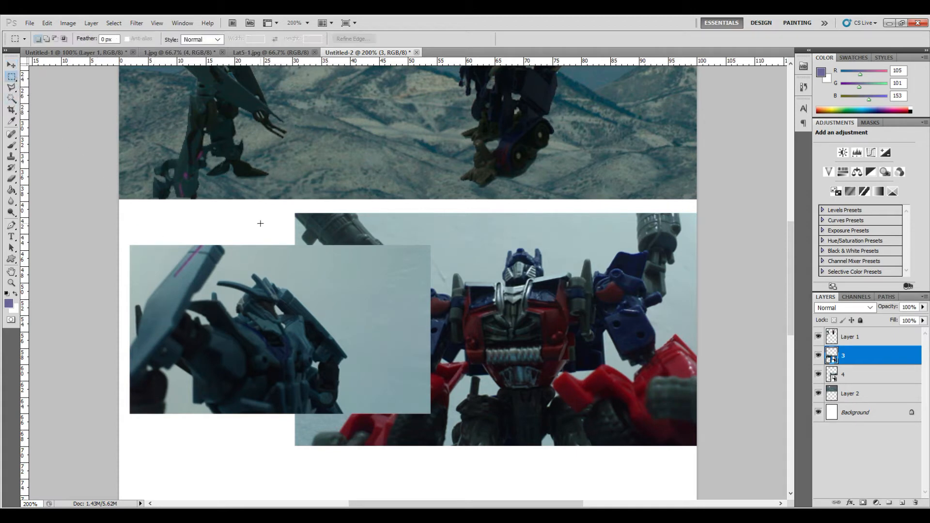
pyautogui.moveTo(413, 353); pyautogui.dragTo(473, 429)
pyautogui.moveTo(413, 373); pyautogui.dragTo(424, 375)
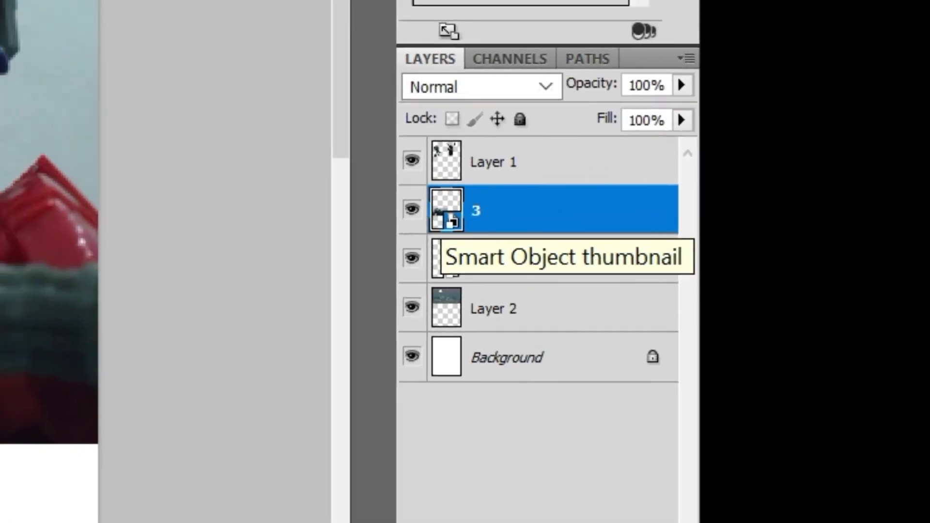
pyautogui.press('Delete')
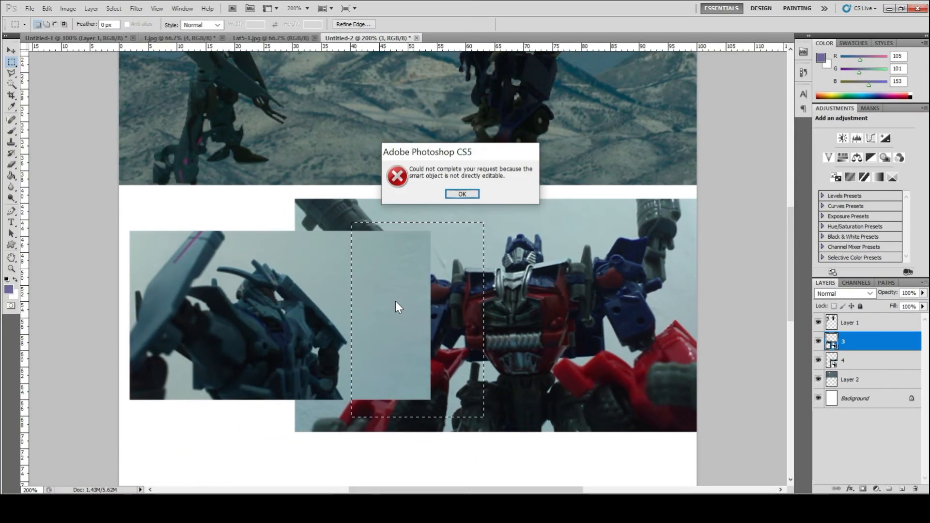
pyautogui.press('Return')
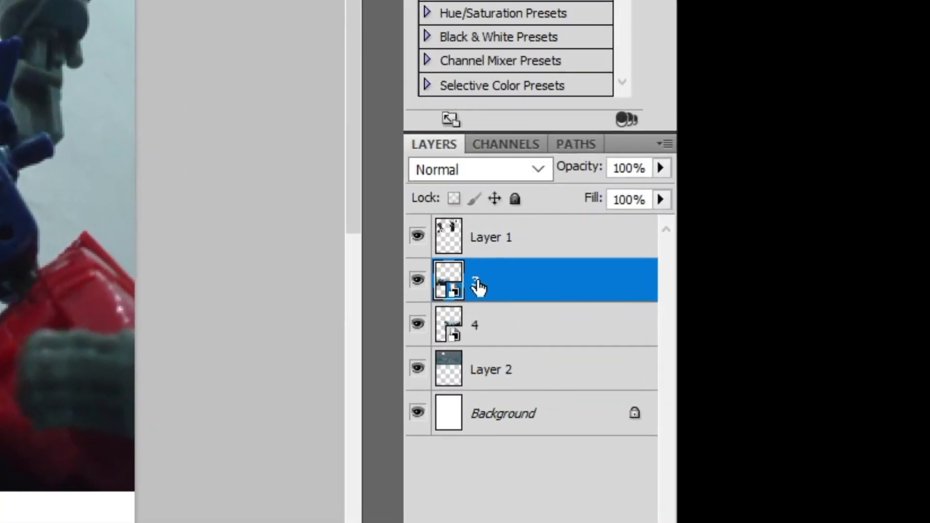
# - Rasterize layer 3, clear the selected overlapping area, and zoom back out
pyautogui.rightClick(477, 286)
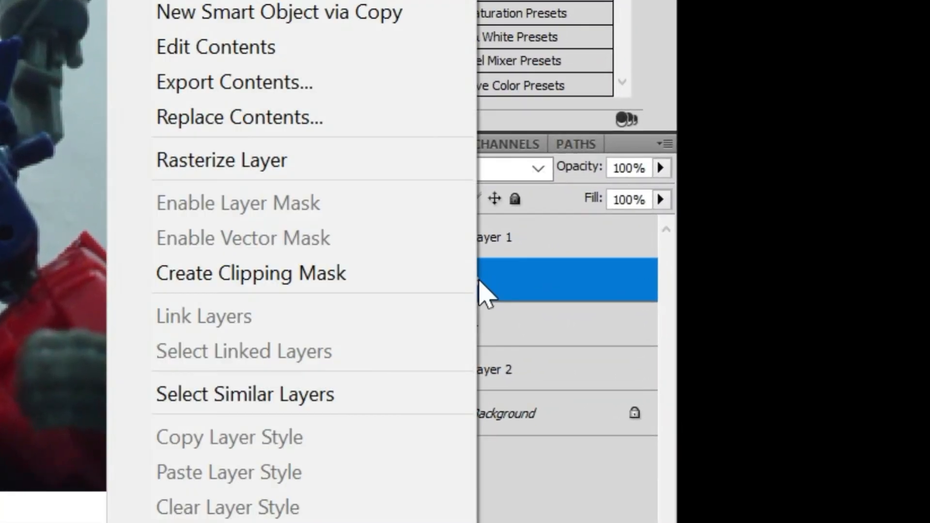
pyautogui.click(391, 162)
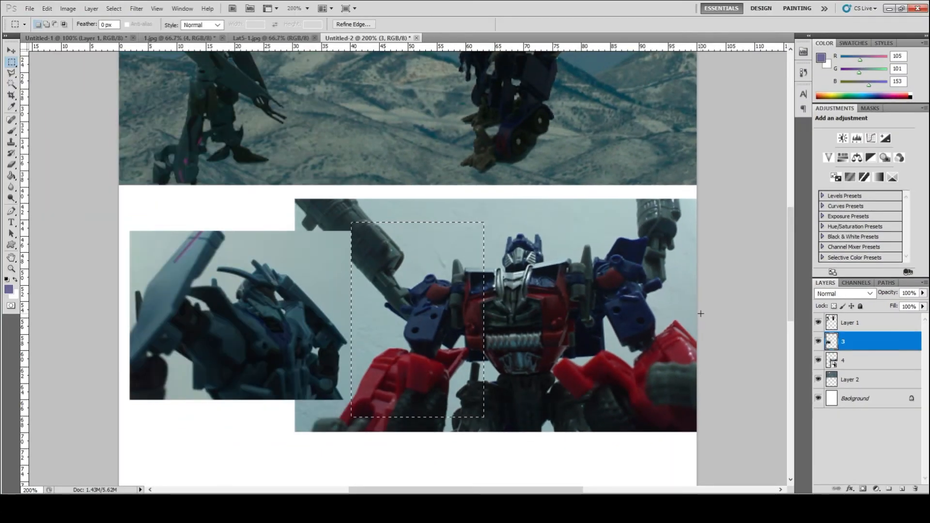
pyautogui.click(581, 326)
pyautogui.hotkey('ctrl', '-')
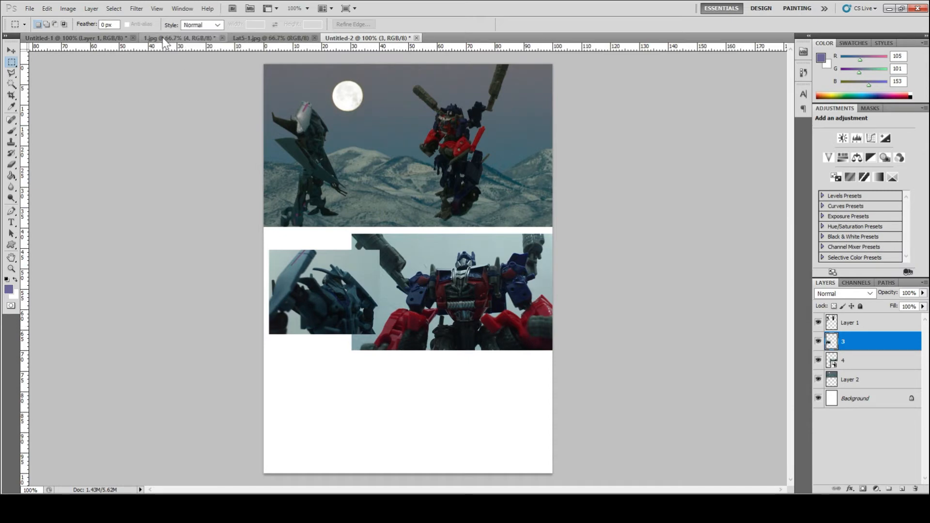
# - Switch to 1.jpg, make layer 5 visible and select it
pyautogui.click(180, 38)
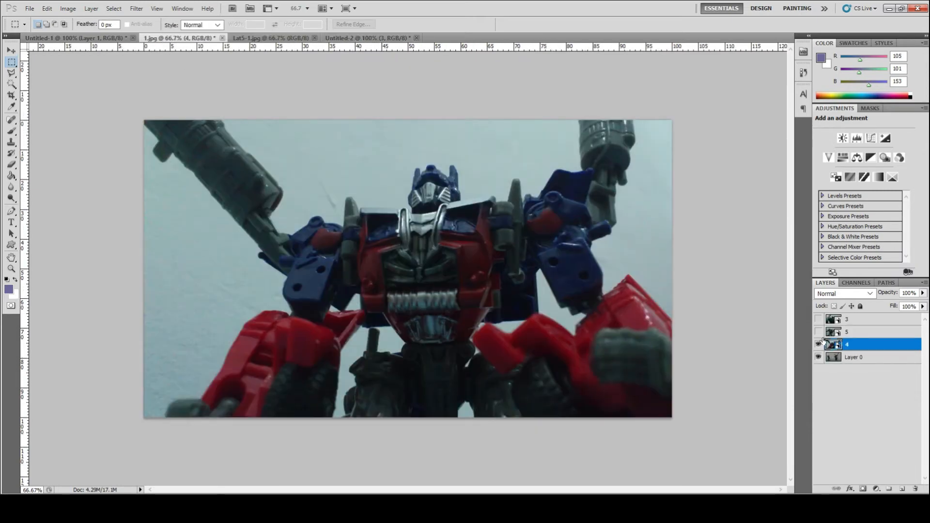
pyautogui.click(819, 321)
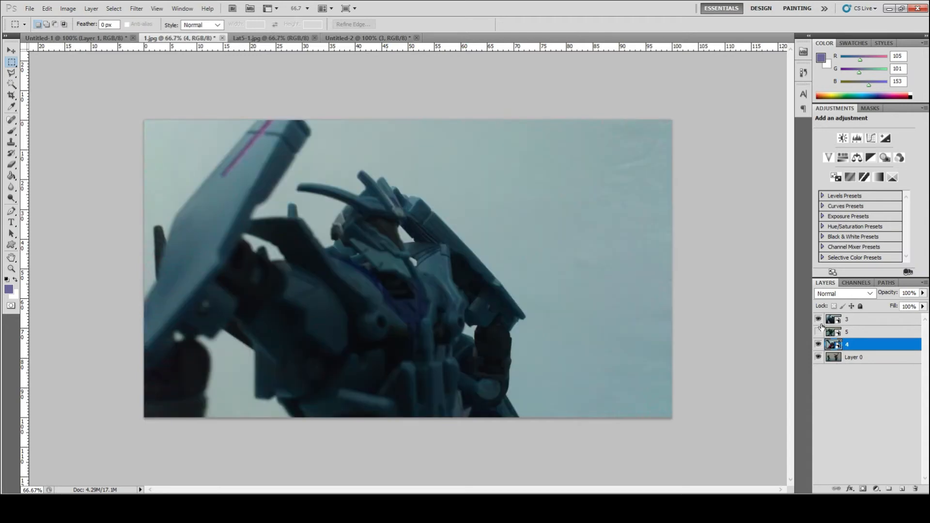
pyautogui.click(818, 331)
pyautogui.click(876, 332)
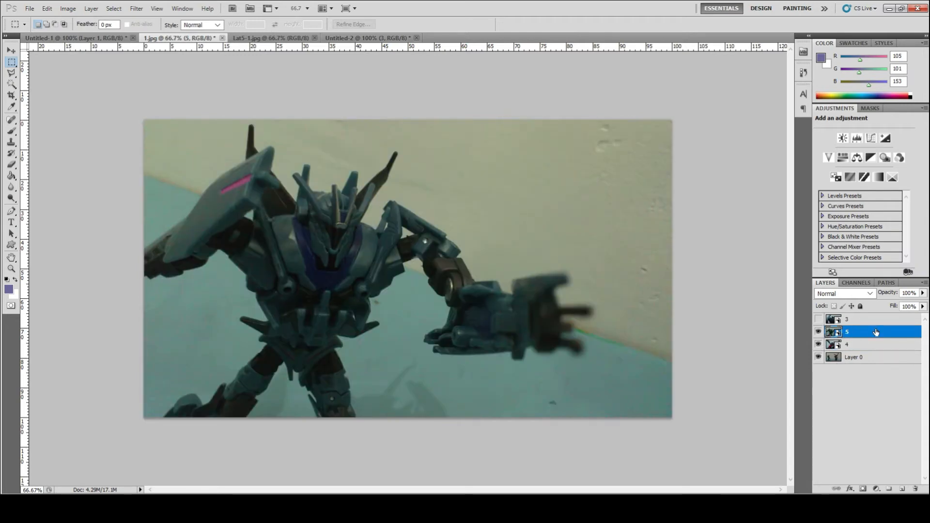
# - Duplicate layer 5 from 1.jpg into the Untitled-2 document
pyautogui.rightClick(876, 332)
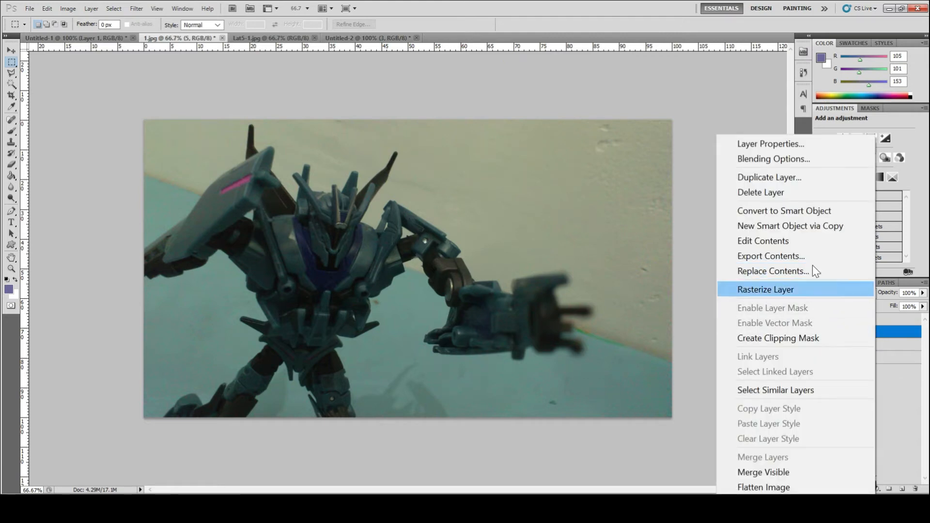
pyautogui.click(798, 177)
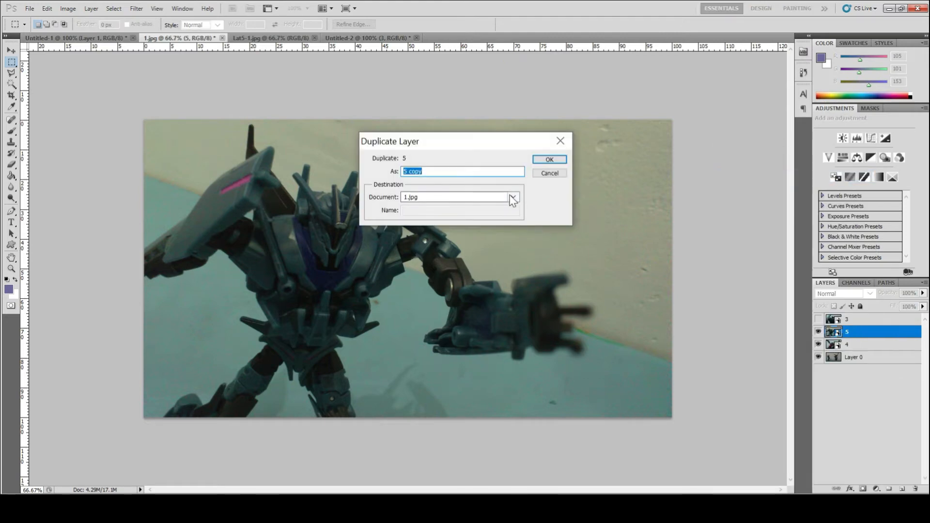
pyautogui.click(513, 197)
pyautogui.click(508, 239)
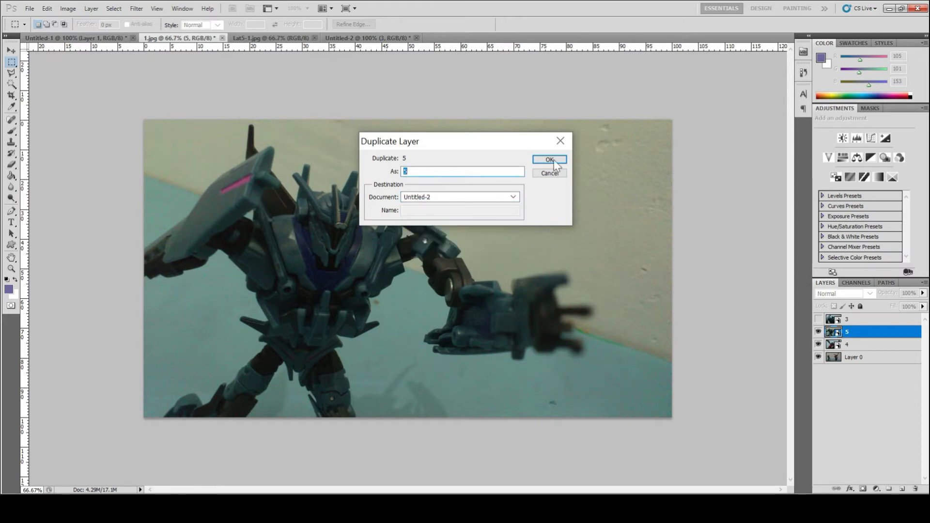
pyautogui.click(557, 161)
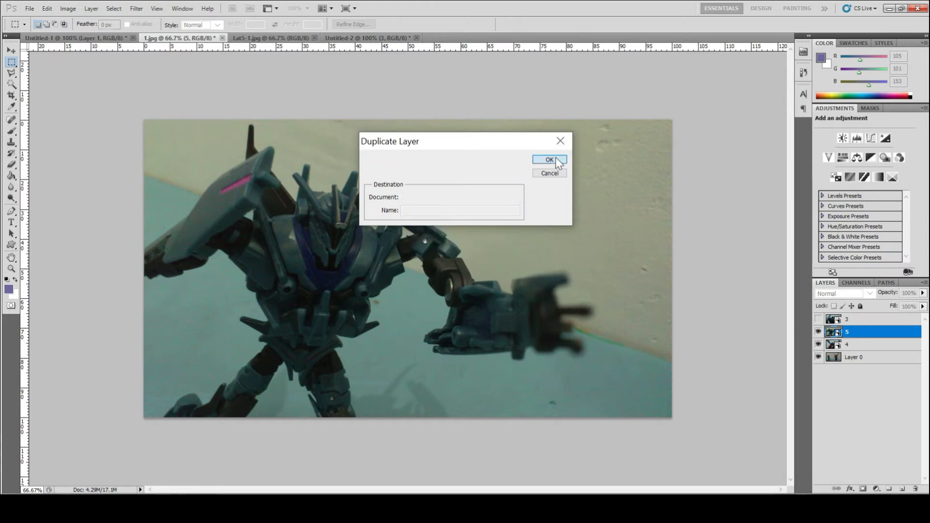
# - Switch to Untitled-2 and move layer 5 down into the lower half of the page
pyautogui.click(349, 39)
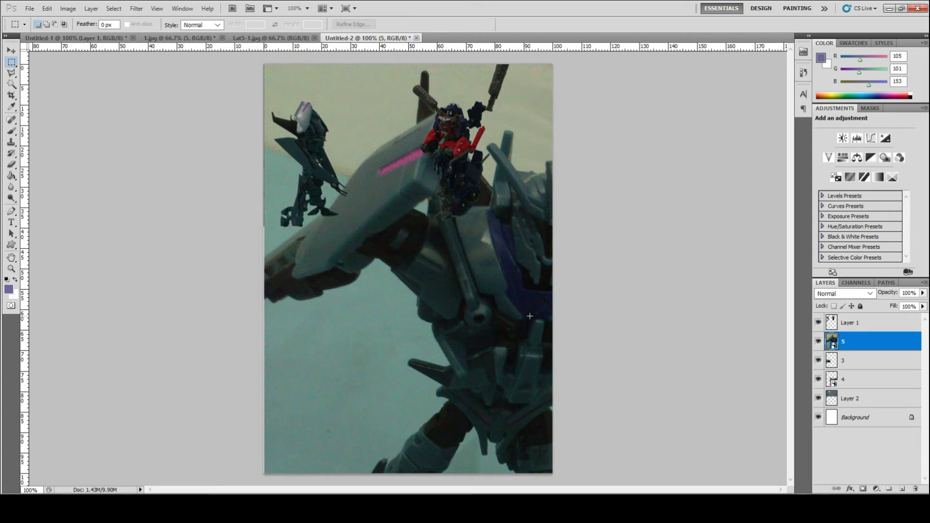
pyautogui.press('v')
pyautogui.moveTo(514, 290); pyautogui.dragTo(447, 437)
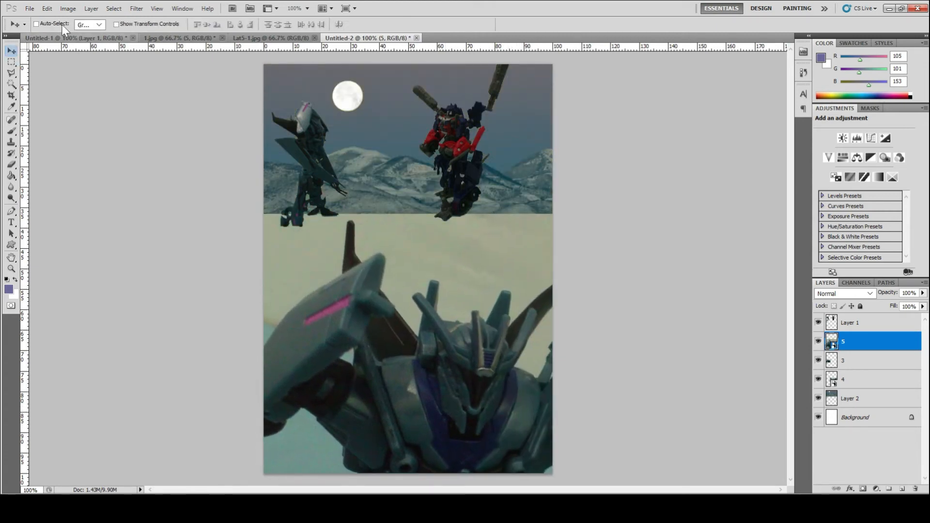
# - Free-transform layer 5 with linked proportions, shrinking it to 56% and moving it toward the bottom
pyautogui.click(46, 9)
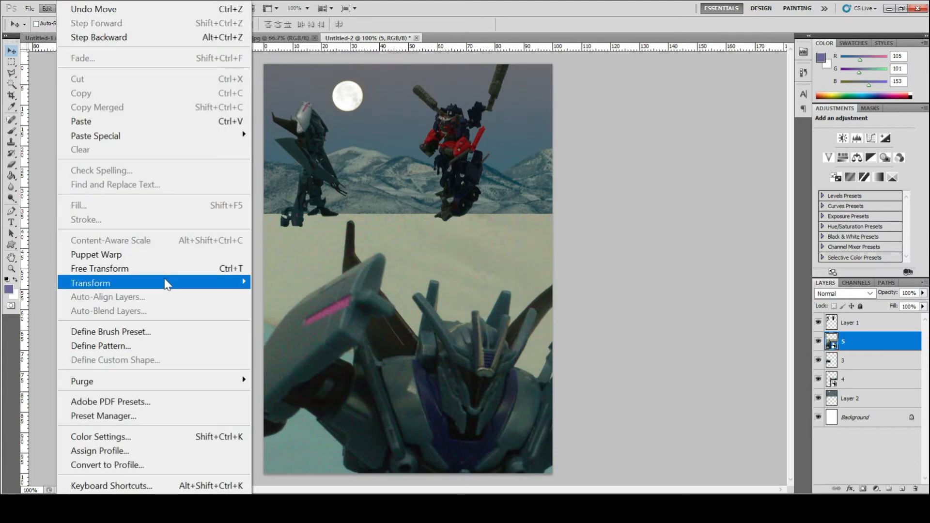
pyautogui.click(170, 269)
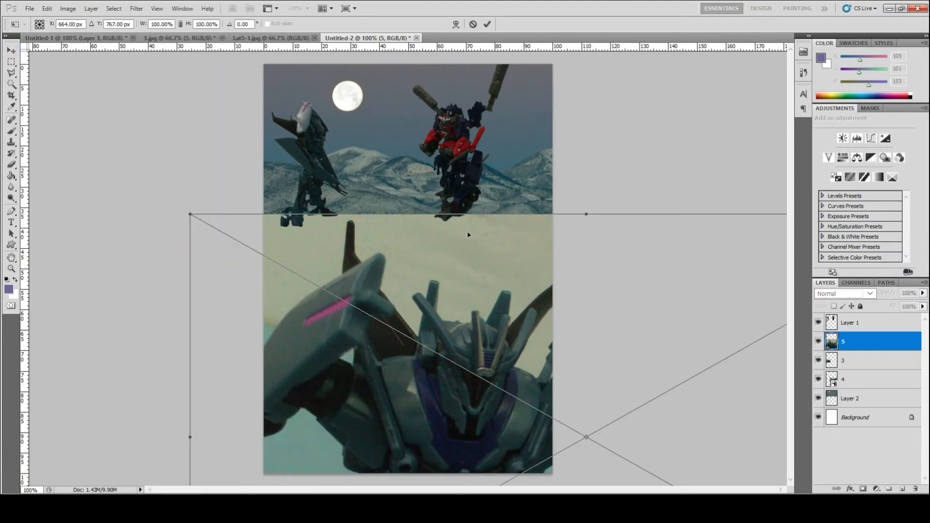
pyautogui.click(180, 24)
pyautogui.hotkey('shift', 'Down')
pyautogui.hotkey('shift', 'Down')
pyautogui.hotkey('shift', 'Down')
pyautogui.hotkey('shift', 'Down')
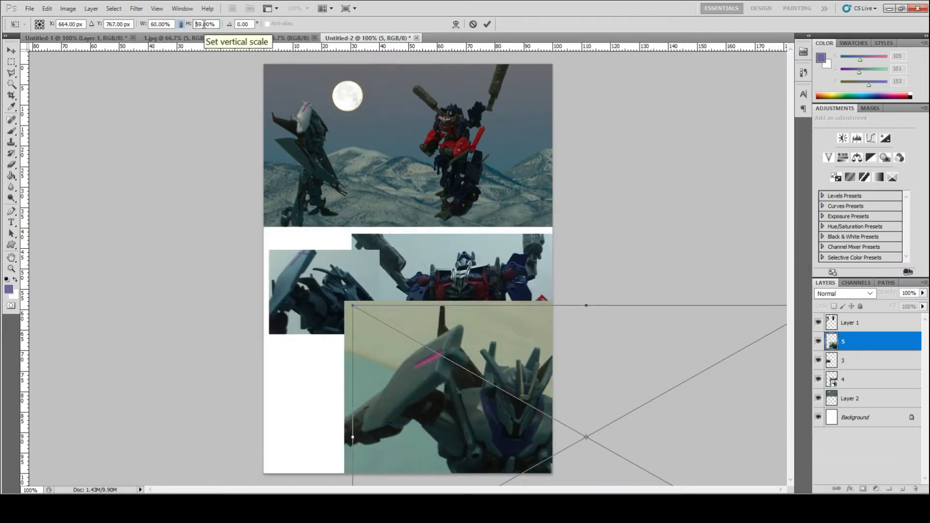
pyautogui.hotkey('shift', 'Down')
pyautogui.moveTo(635, 376); pyautogui.dragTo(513, 364)
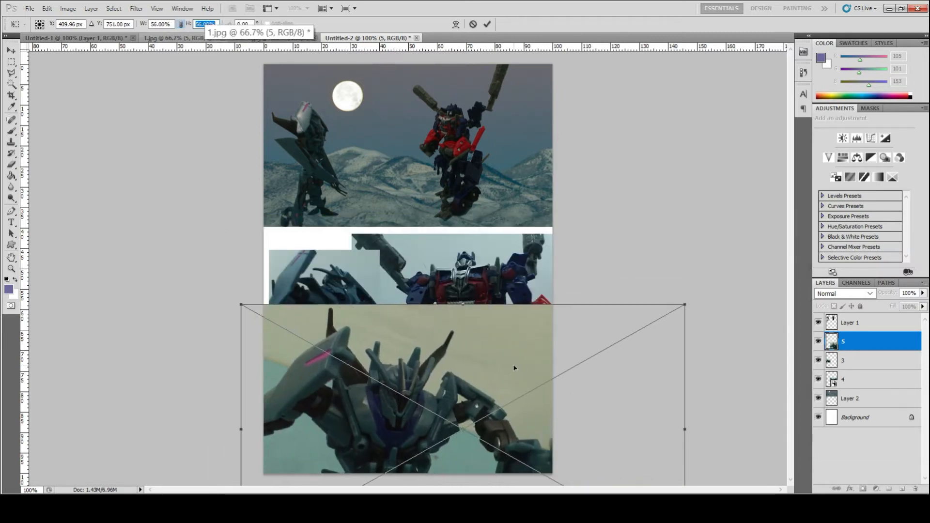
# - Shrink layer 5 to 35% and move it flush with the page's left edge, then commit the transform
pyautogui.click(156, 24)
pyautogui.hotkey('shift', 'Down')
pyautogui.hotkey('shift', 'Down')
pyautogui.press('Down')
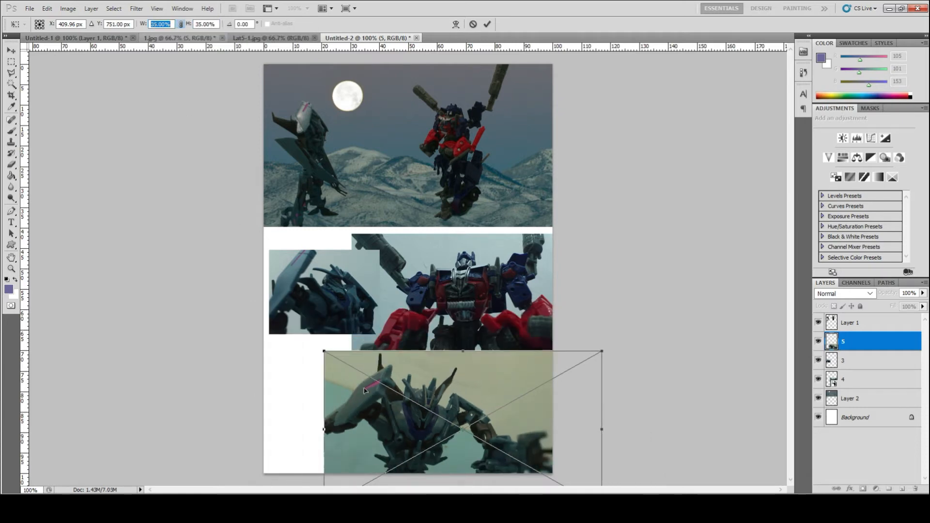
pyautogui.moveTo(364, 390); pyautogui.dragTo(327, 392)
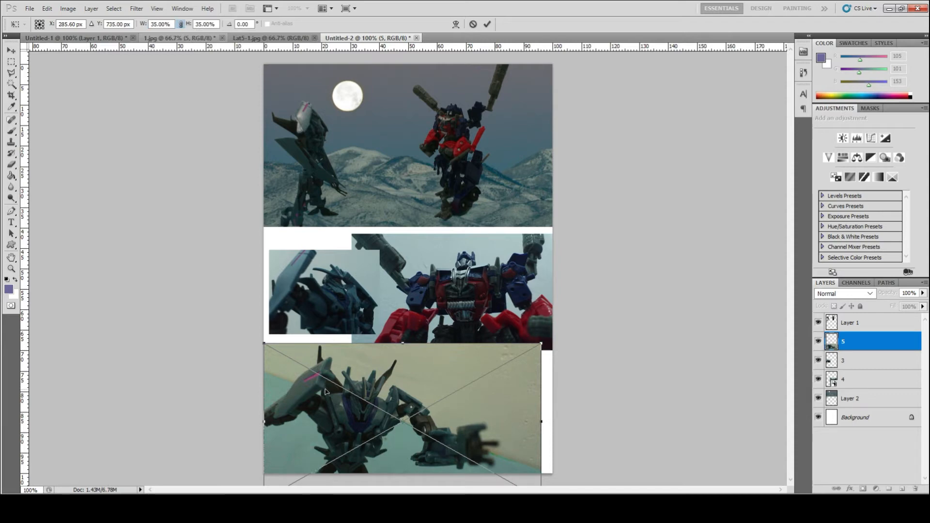
pyautogui.press('Return')
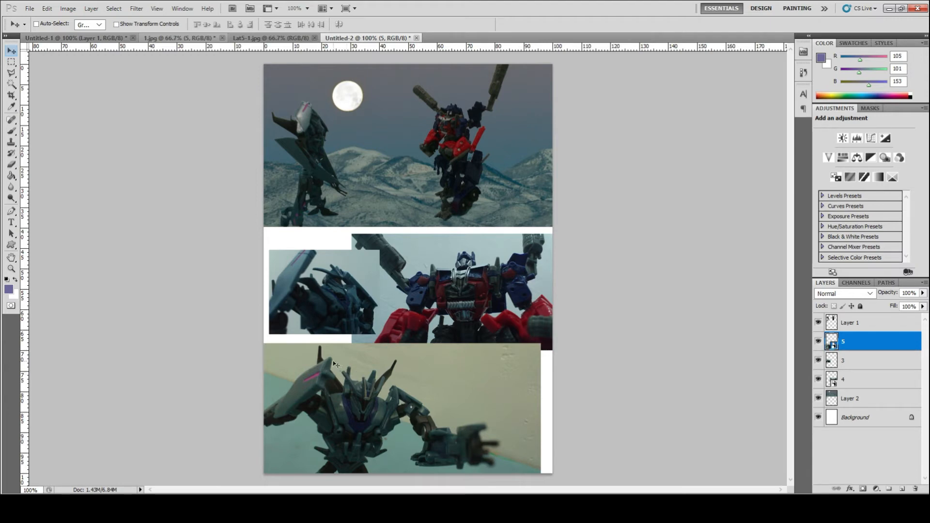
# - Select layer 4 and rasterize it
pyautogui.hotkey('ctrl', '+')
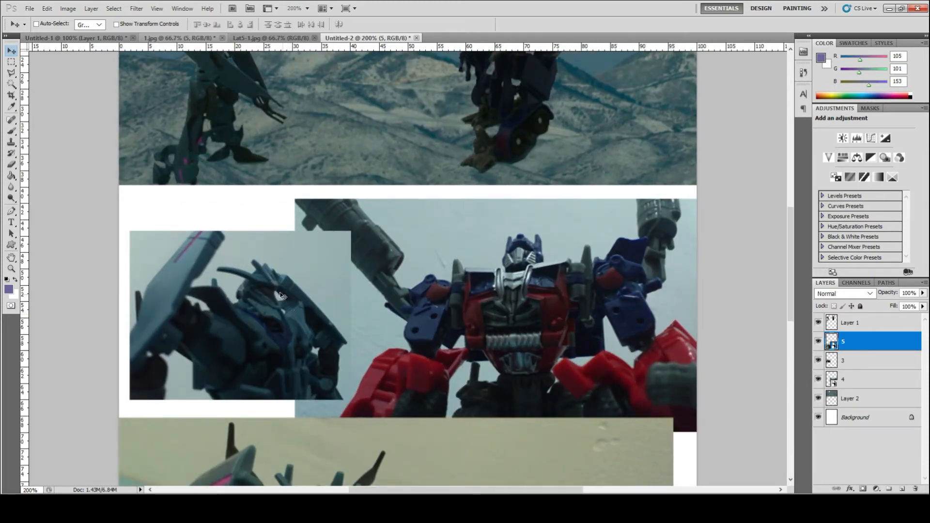
pyautogui.click(856, 361)
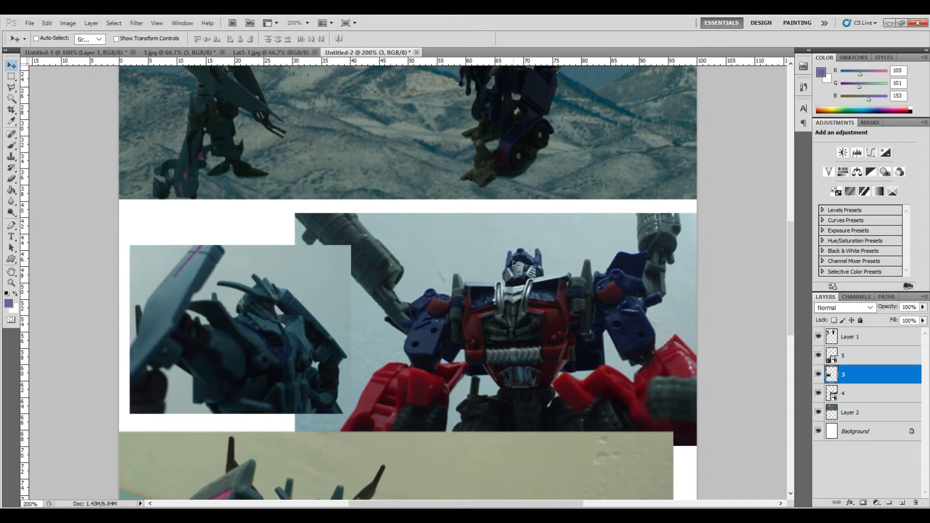
pyautogui.rightClick(513, 247)
pyautogui.click(533, 271)
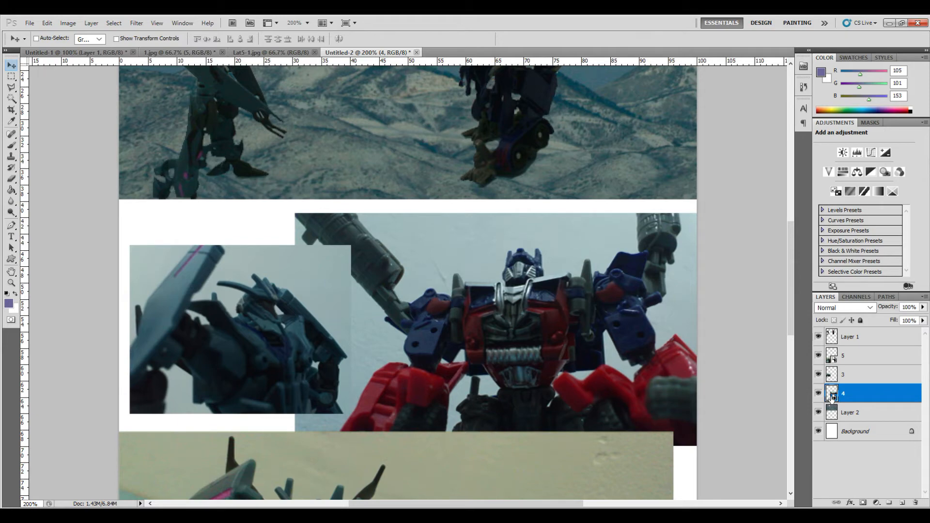
pyautogui.rightClick(832, 397)
pyautogui.rightClick(867, 404)
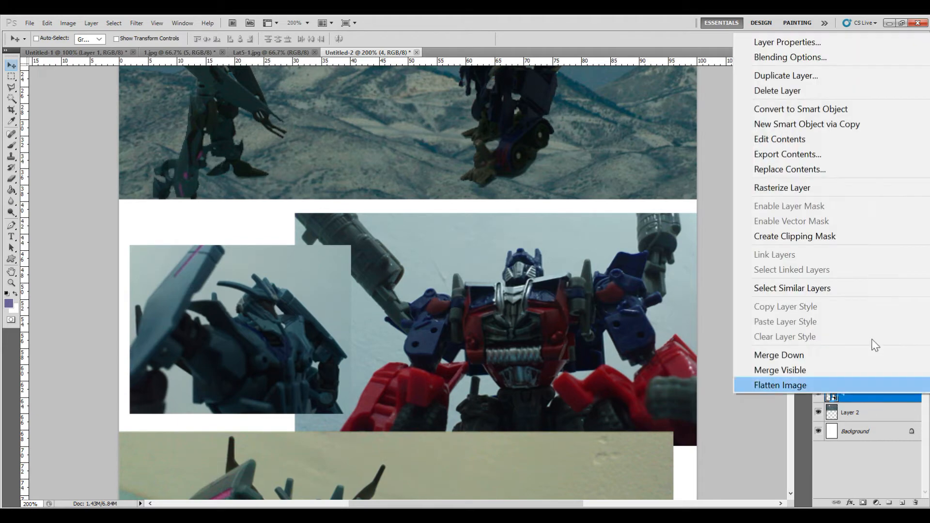
pyautogui.click(829, 188)
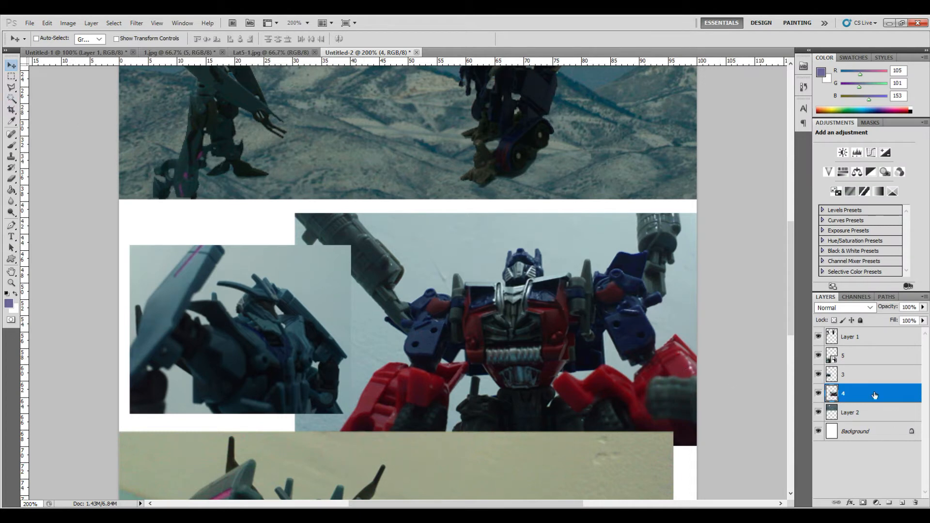
# - Hide layers 3 and 5, then select and delete the wall background around the robot on layer 4 and deselect
pyautogui.click(818, 375)
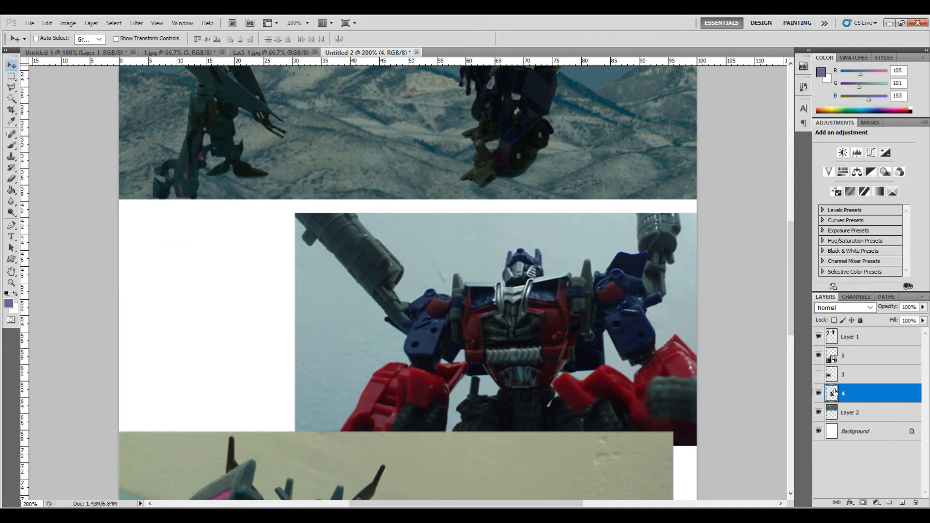
pyautogui.click(818, 356)
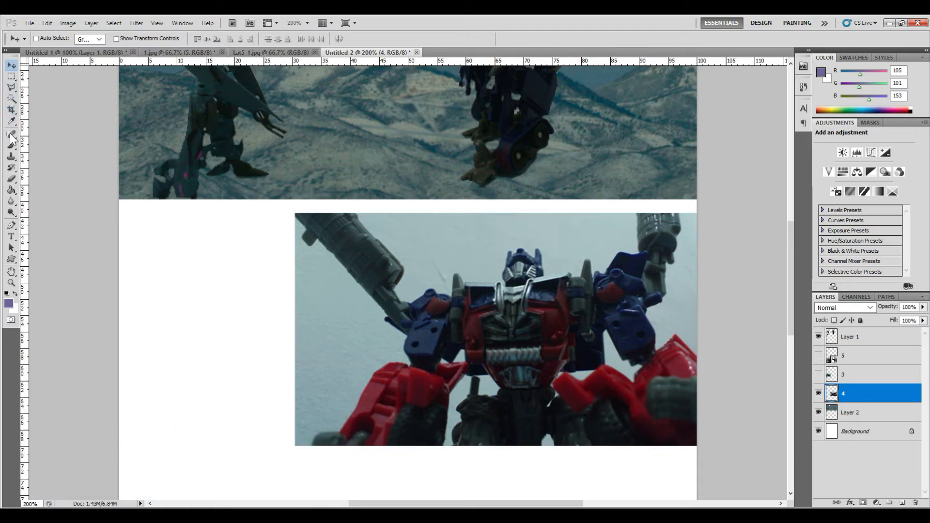
pyautogui.click(14, 98)
pyautogui.click(353, 326)
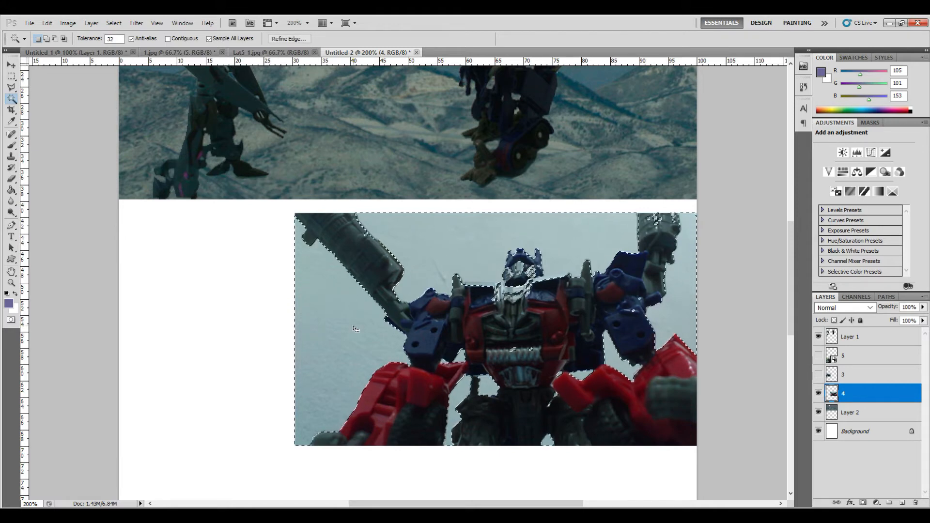
pyautogui.hotkey('ctrl', '0')
pyautogui.press('l')
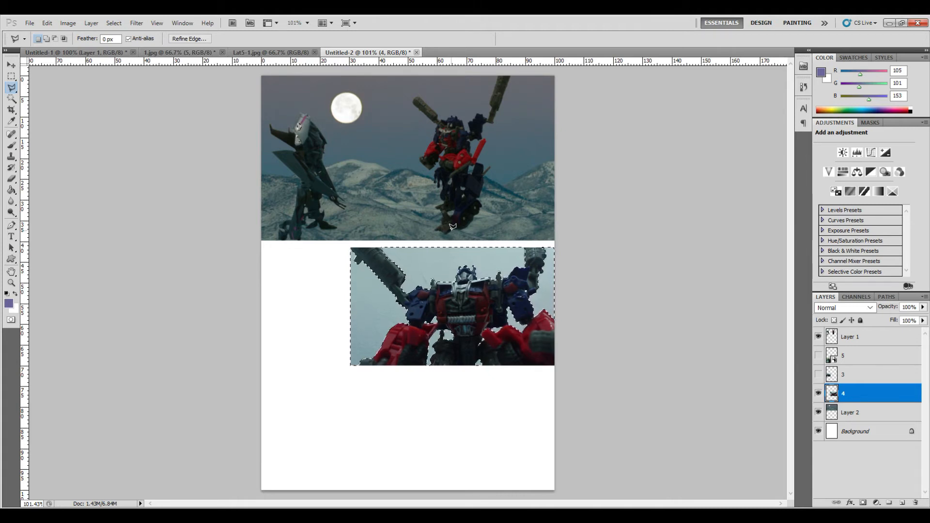
pyautogui.press('Delete')
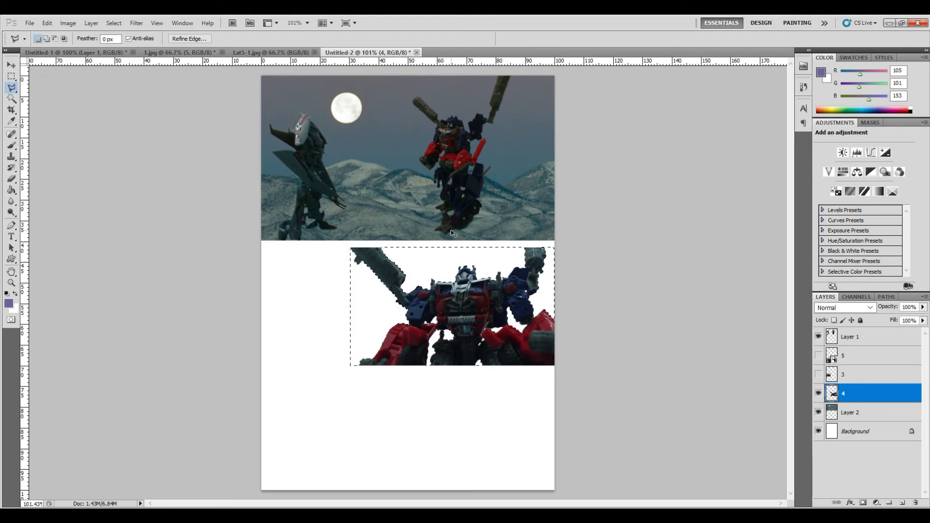
pyautogui.hotkey('ctrl', 'd')
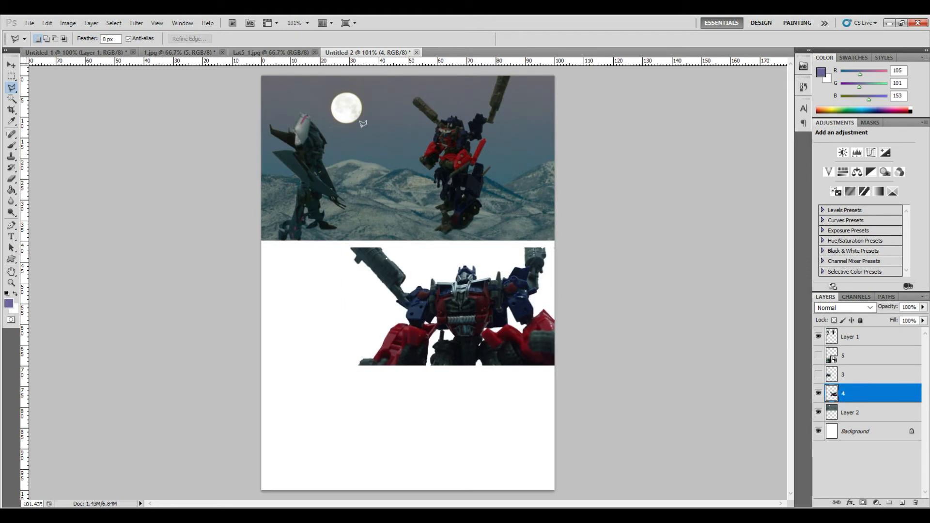
# - Switch to Untitled-1, show and select Layer 2, and duplicate it into the Untitled-2 document
pyautogui.click(60, 51)
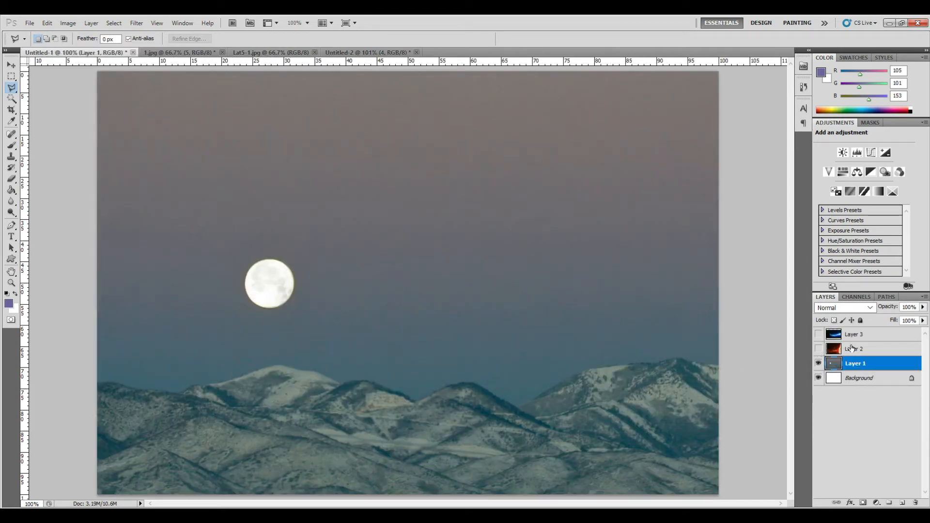
pyautogui.click(818, 348)
pyautogui.click(846, 348)
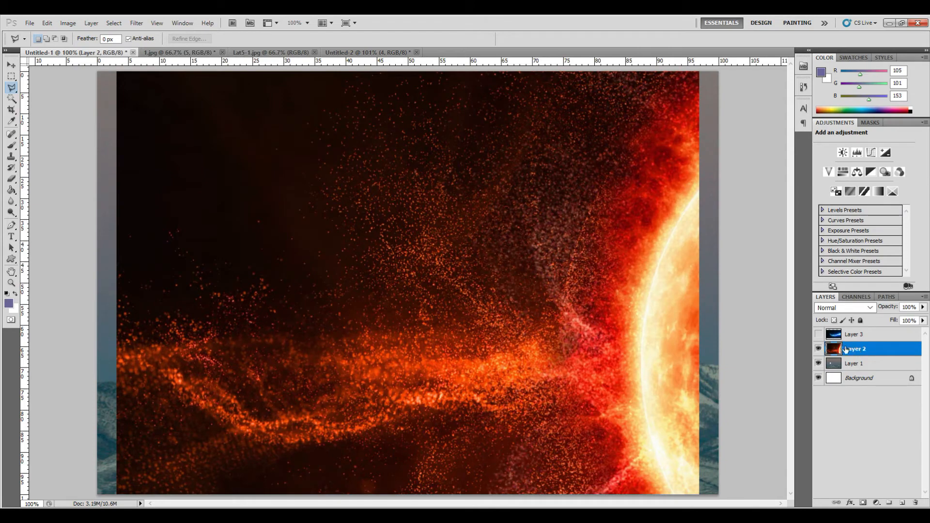
pyautogui.rightClick(856, 346)
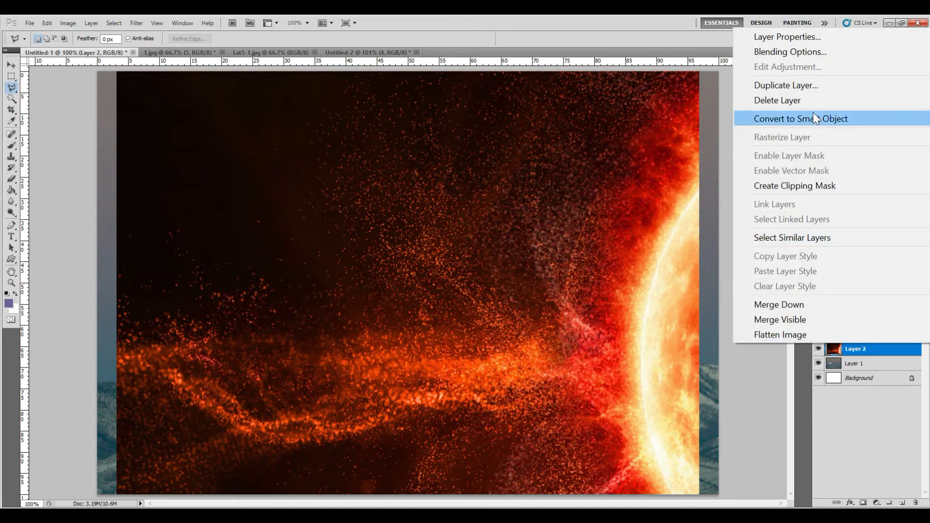
pyautogui.click(808, 89)
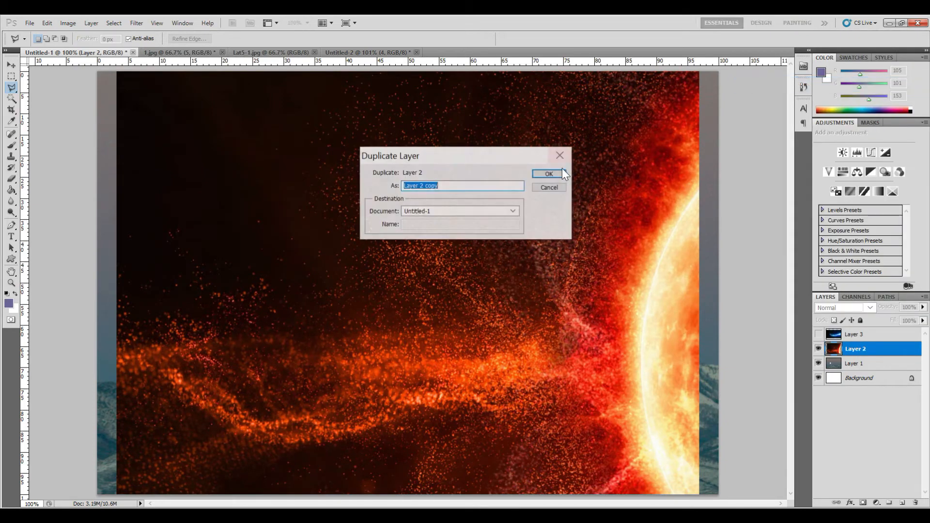
pyautogui.click(512, 211)
pyautogui.click(499, 251)
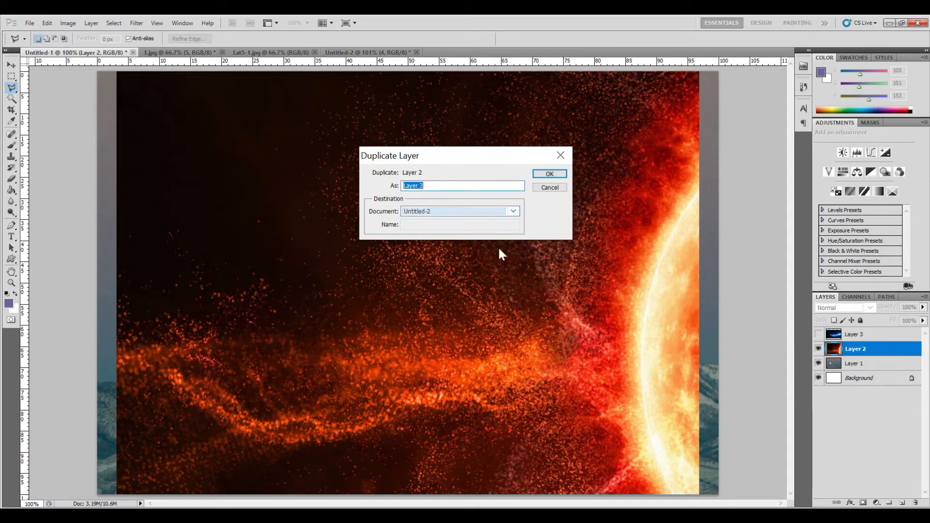
pyautogui.click(539, 174)
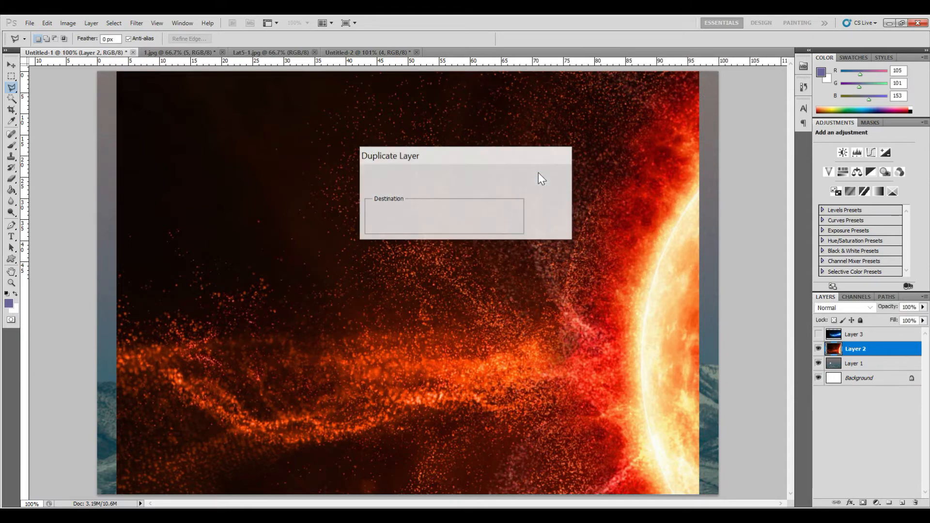
# - Switch to Untitled-2 and move Layer 3 down the stack to just above the Background
pyautogui.click(337, 53)
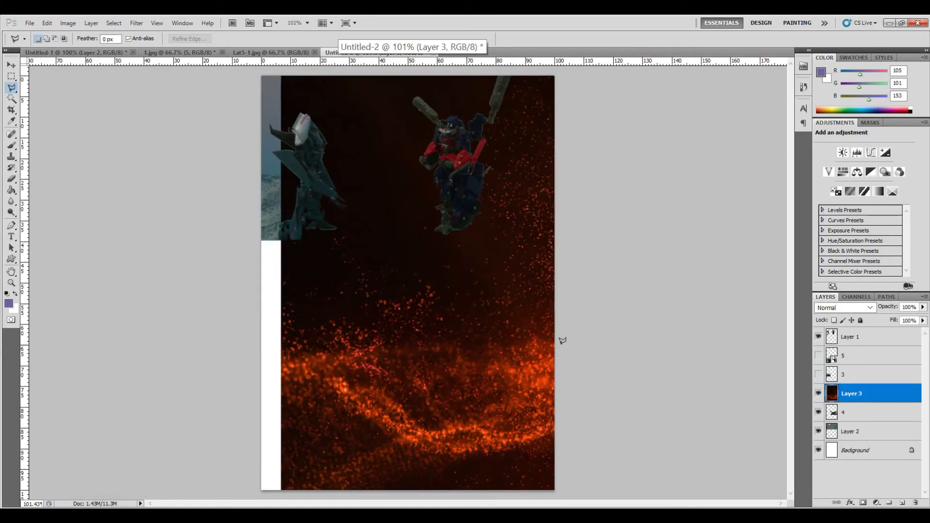
pyautogui.moveTo(860, 398); pyautogui.dragTo(864, 441)
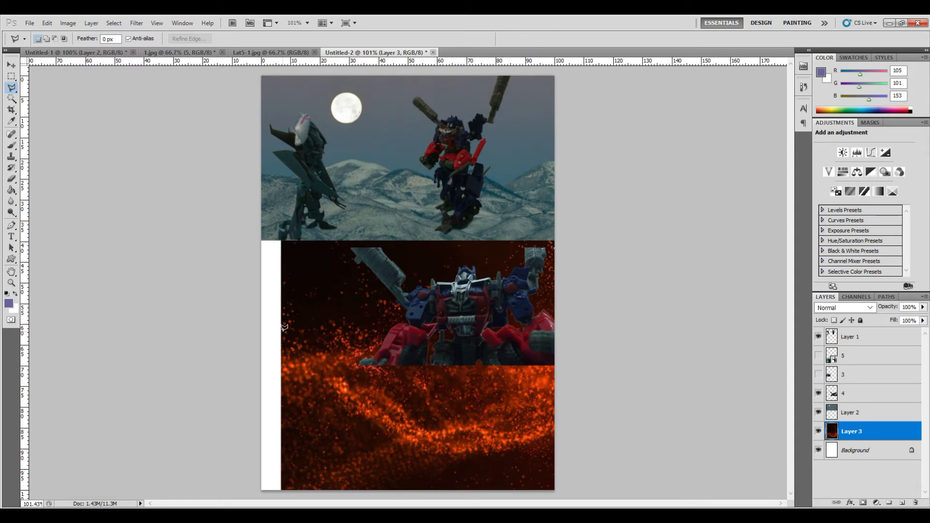
# - Free-transform Layer 3, rotating it 90° and scaling it to 43% with linked proportions behind the middle panel
pyautogui.click(11, 65)
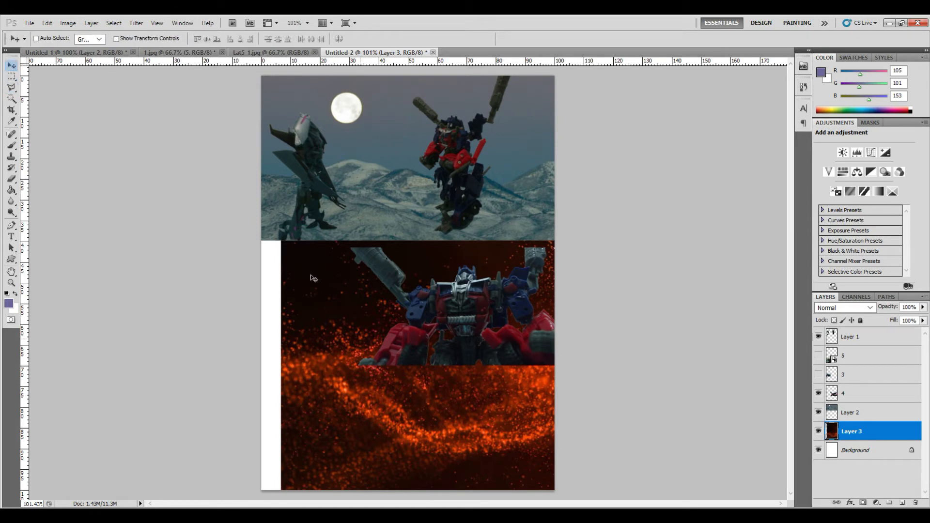
pyautogui.click(47, 23)
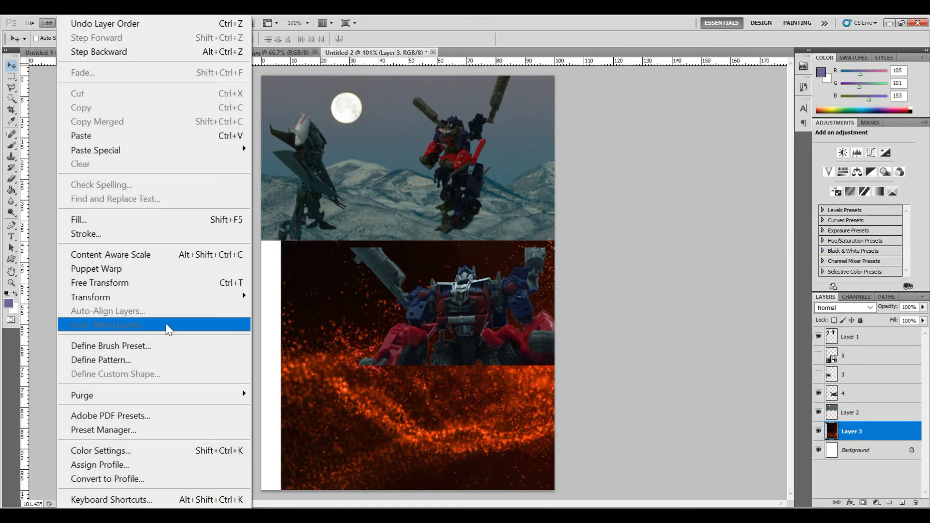
pyautogui.click(175, 284)
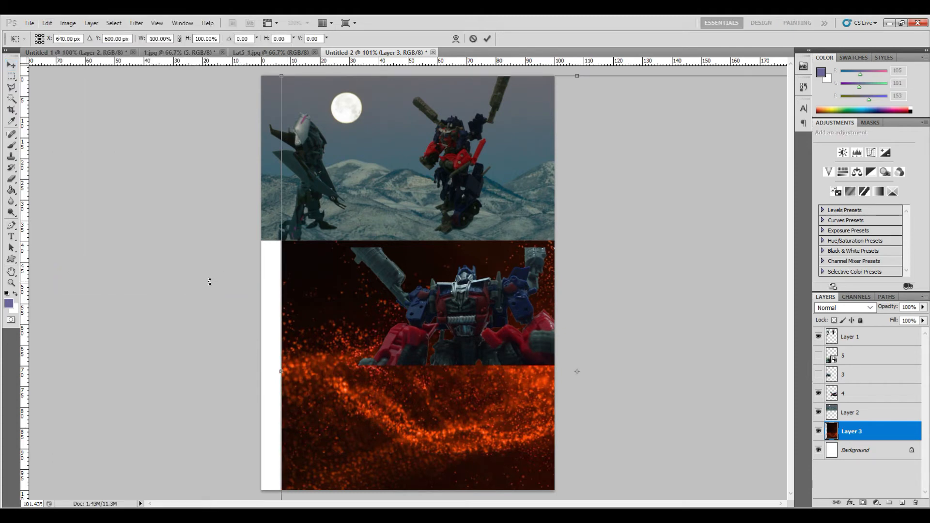
pyautogui.moveTo(242, 431); pyautogui.dragTo(563, 212)
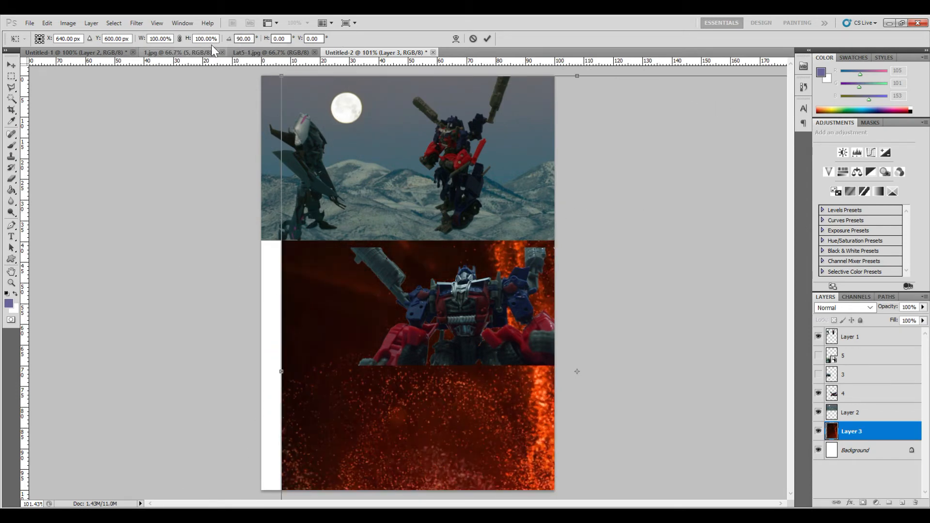
pyautogui.click(180, 39)
pyautogui.click(204, 38)
pyautogui.press('Down')
pyautogui.press('Down')
pyautogui.press('Down')
pyautogui.press('Down')
pyautogui.press('Down')
pyautogui.press('Down')
pyautogui.press('Down')
pyautogui.press('Down')
pyautogui.press('Down')
pyautogui.press('Down')
pyautogui.press('Down')
pyautogui.press('Down')
pyautogui.press('Down')
pyautogui.press('Down')
pyautogui.press('Down')
pyautogui.press('Down')
pyautogui.press('Down')
pyautogui.press('Down')
pyautogui.press('Down')
pyautogui.press('Down')
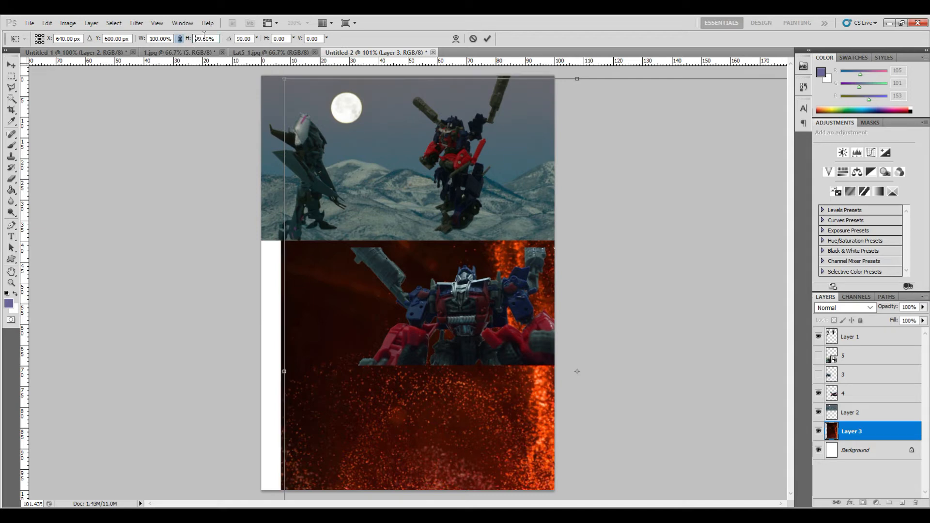
pyautogui.press('Down')
pyautogui.press('Down')
pyautogui.press('Down')
pyautogui.press('Down')
pyautogui.press('Down')
pyautogui.press('Down')
pyautogui.press('Down')
pyautogui.press('Down')
pyautogui.press('Down')
pyautogui.press('Down')
pyautogui.press('Down')
pyautogui.press('Down')
pyautogui.press('Down')
pyautogui.press('Down')
pyautogui.press('Down')
pyautogui.press('Down')
pyautogui.press('Down')
pyautogui.press('Down')
pyautogui.press('Down')
pyautogui.press('Down')
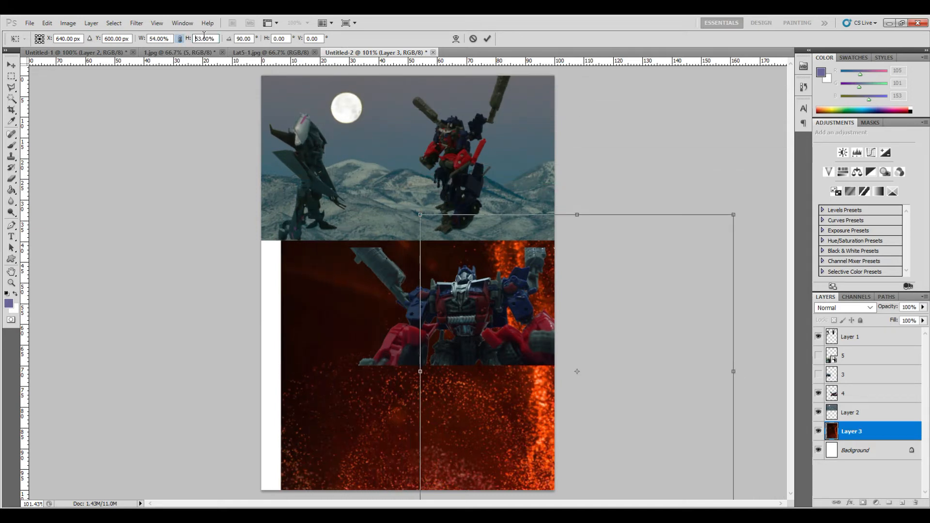
pyautogui.moveTo(577, 305); pyautogui.dragTo(514, 196)
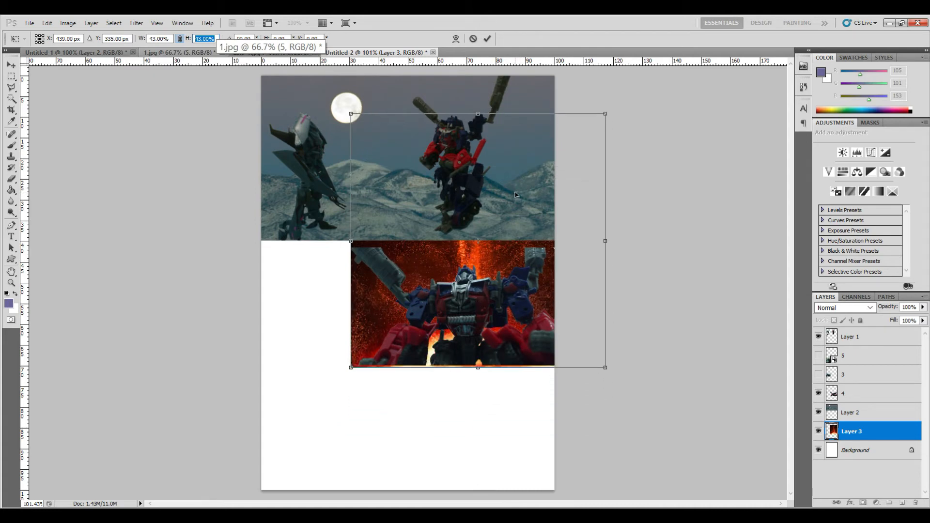
# - Nudge Layer 3 to line up with the middle panel's top edge and commit the transform
pyautogui.hotkey('ctrl', '+')
pyautogui.hotkey('ctrl', '+')
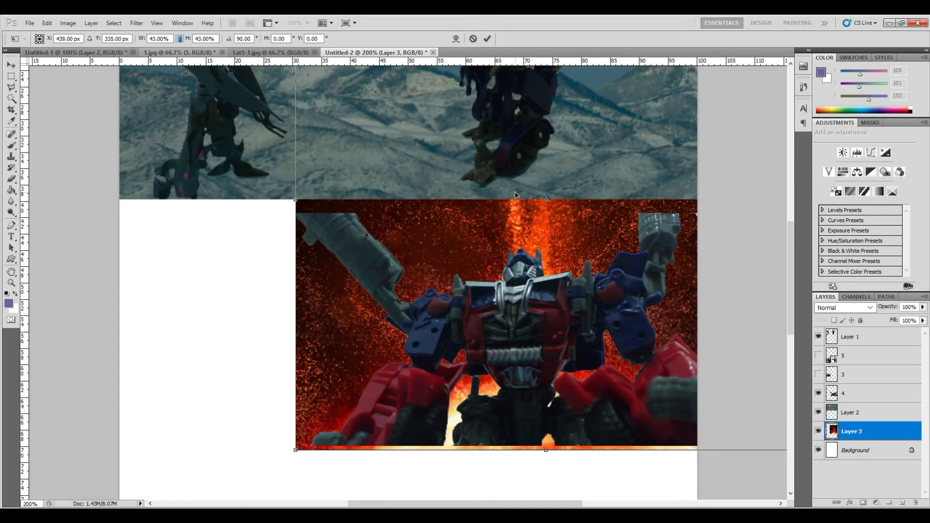
pyautogui.scroll(-3, 504, 208)
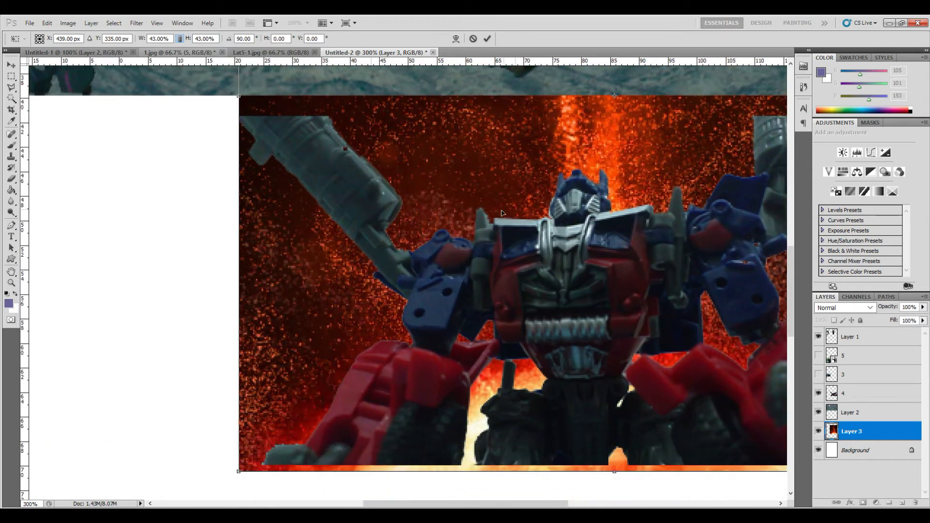
pyautogui.moveTo(526, 242); pyautogui.dragTo(527, 238)
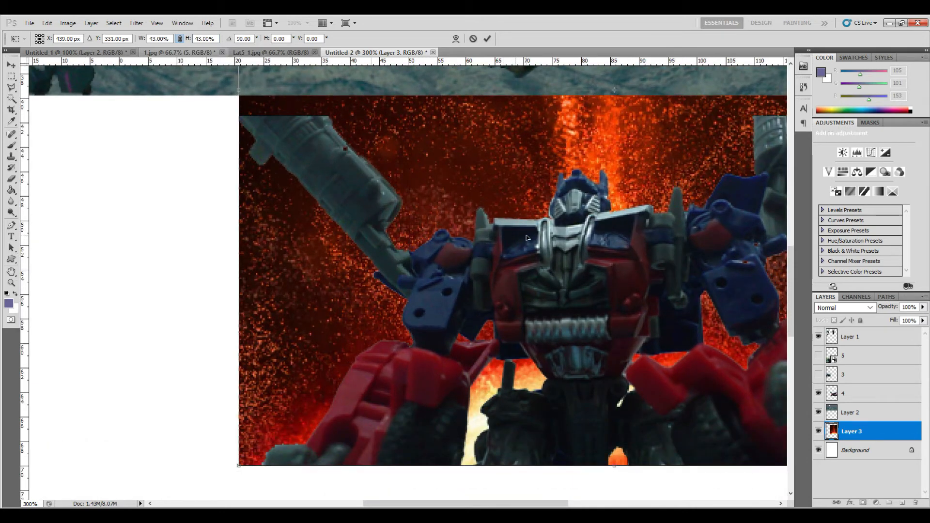
pyautogui.press('Return')
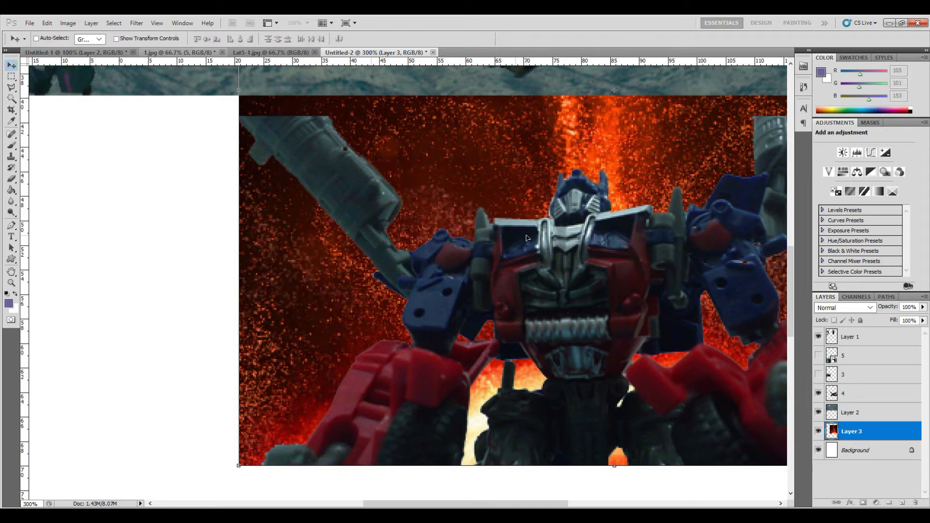
# - Delete the strip of Layer 3 that sticks out above the middle panel's top edge, then fit the page on screen
pyautogui.moveTo(522, 500); pyautogui.dragTo(548, 505)
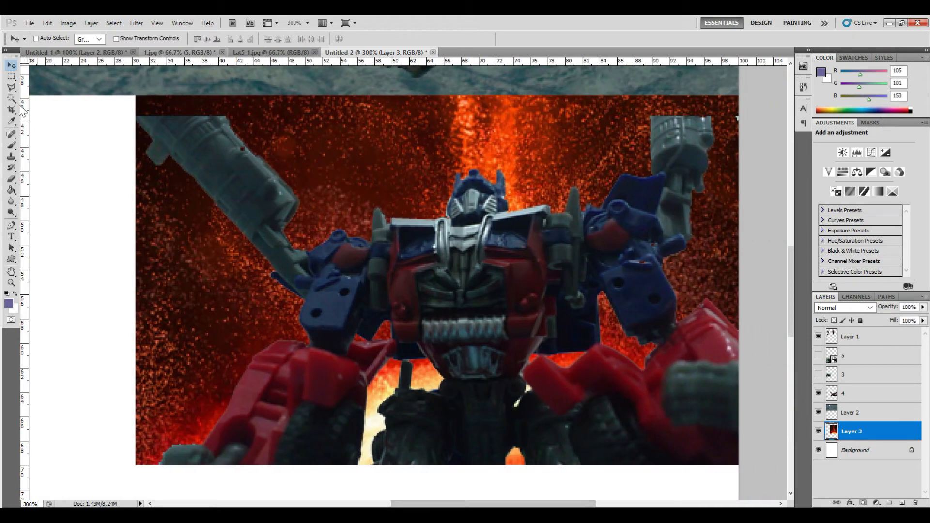
pyautogui.click(11, 77)
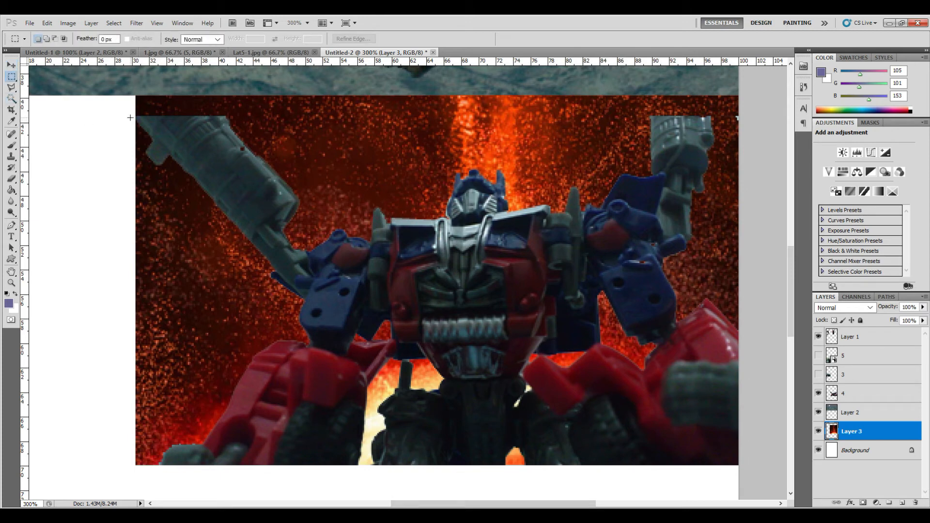
pyautogui.moveTo(455, 148); pyautogui.dragTo(780, 76)
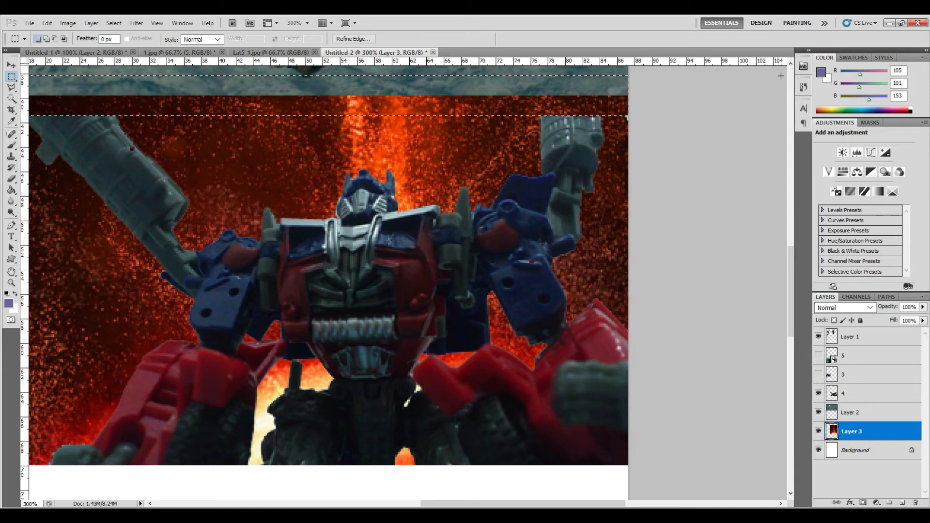
pyautogui.press('Delete')
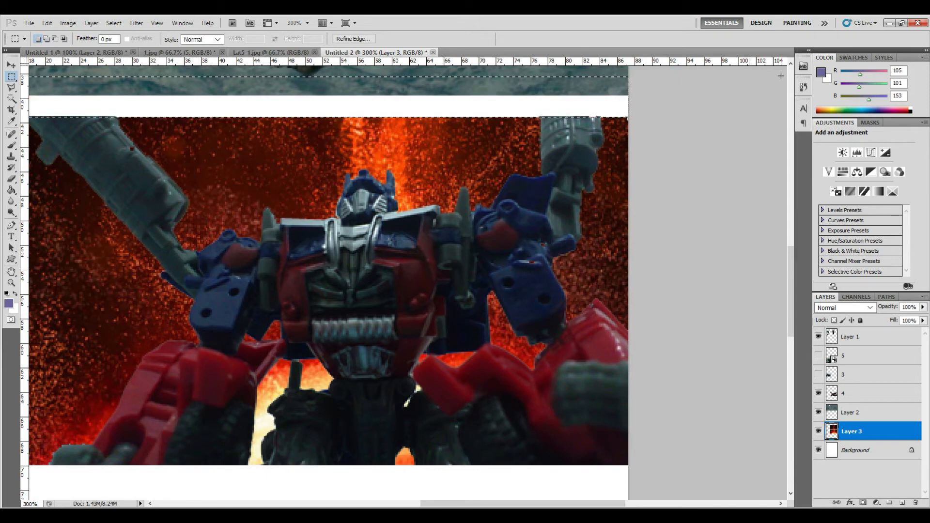
pyautogui.hotkey('ctrl', 'd')
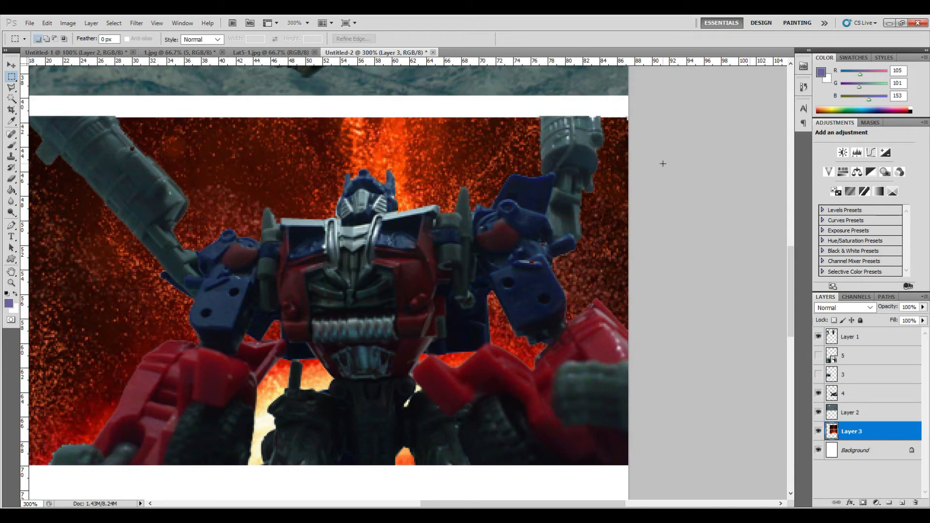
pyautogui.hotkey('ctrl', 'alt', 'z')
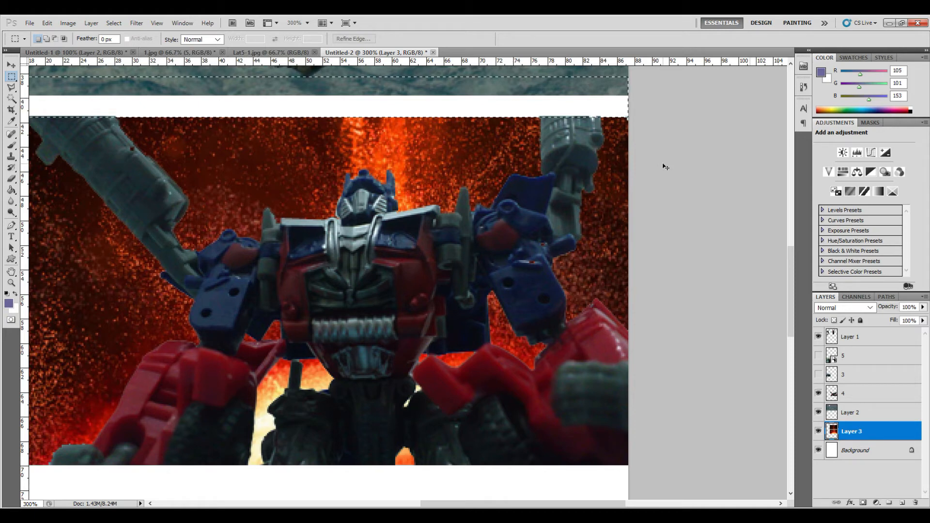
pyautogui.hotkey('ctrl', 'alt', 'z')
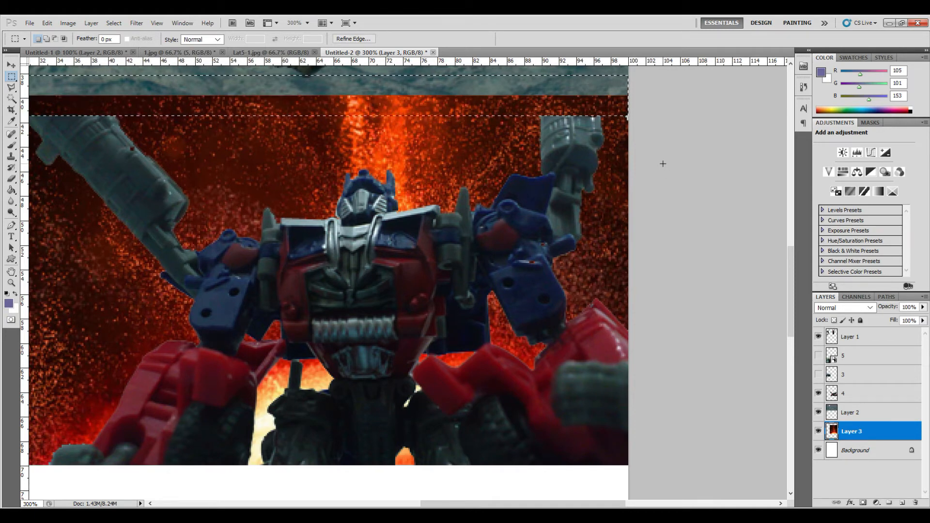
pyautogui.press('Delete')
pyautogui.click(664, 165)
pyautogui.hotkey('ctrl', '0')
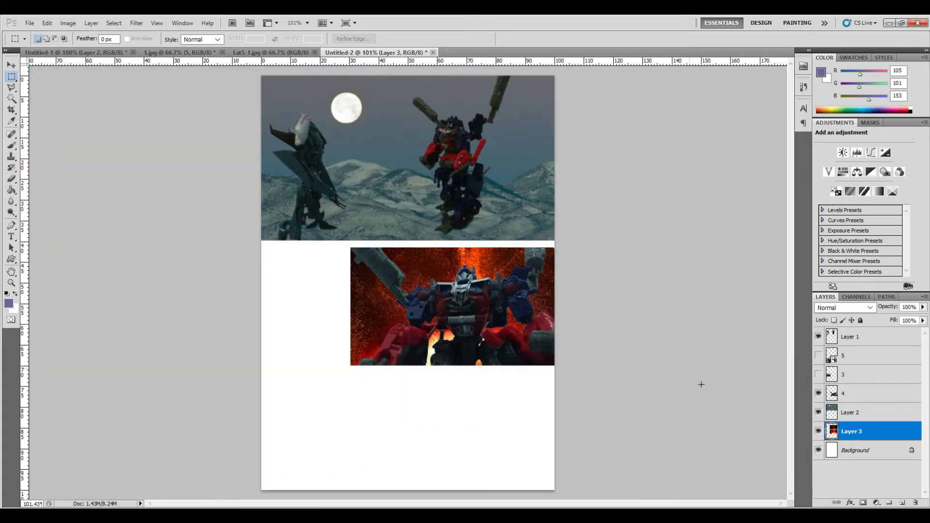
# - Show layers 3 and 5 and rasterize layer 5
pyautogui.click(818, 375)
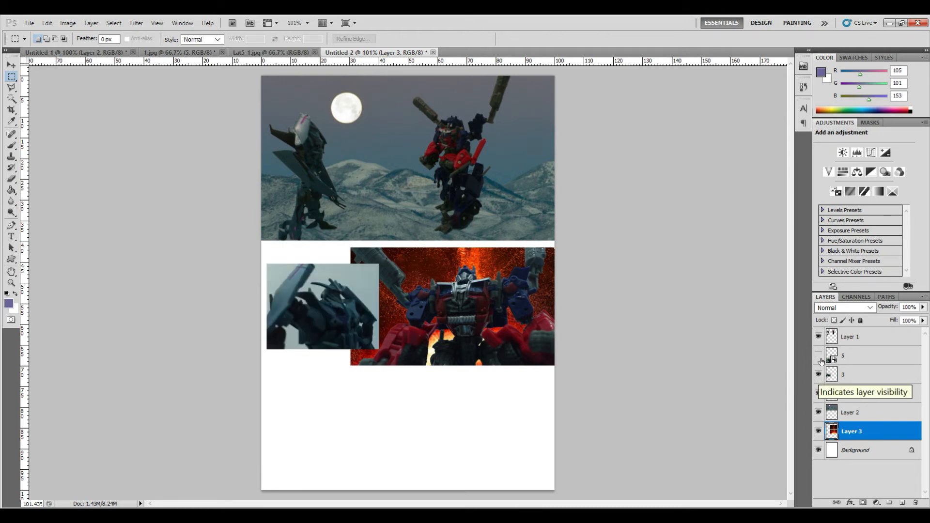
pyautogui.click(818, 356)
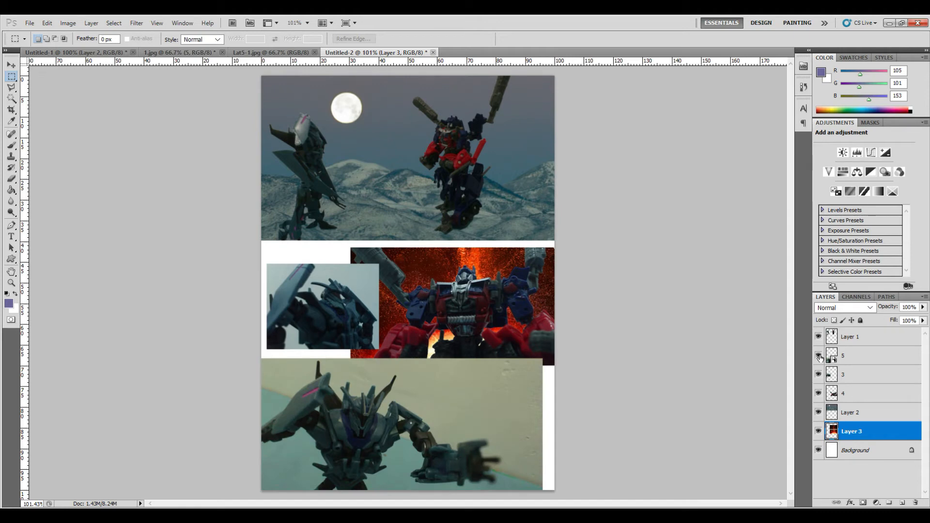
pyautogui.click(843, 359)
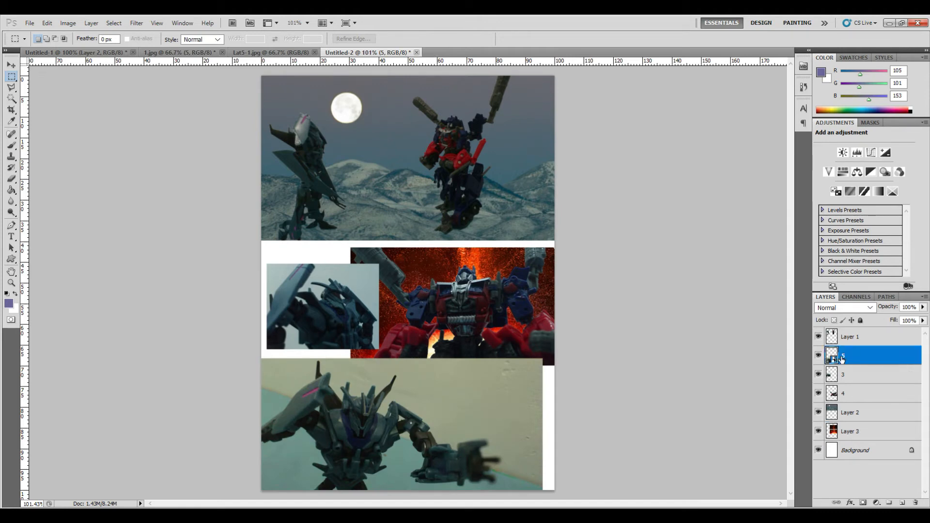
pyautogui.rightClick(832, 358)
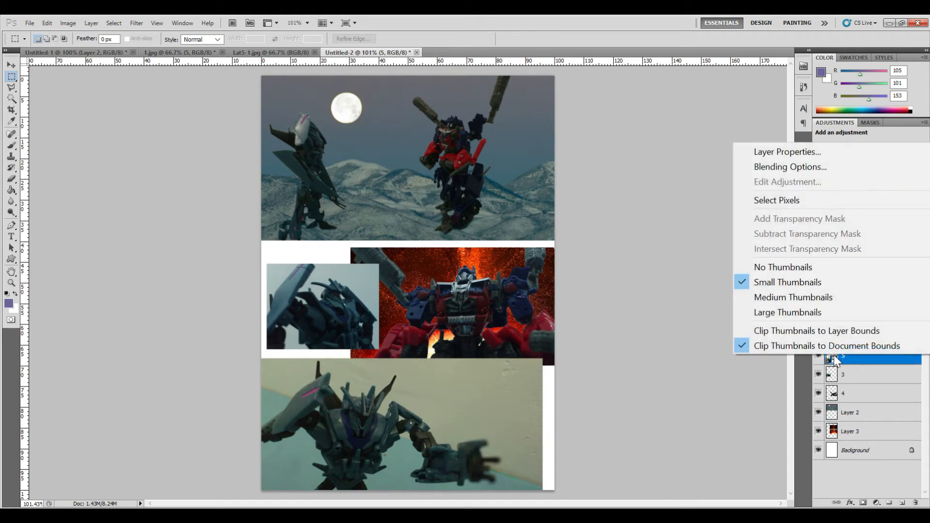
pyautogui.rightClick(864, 358)
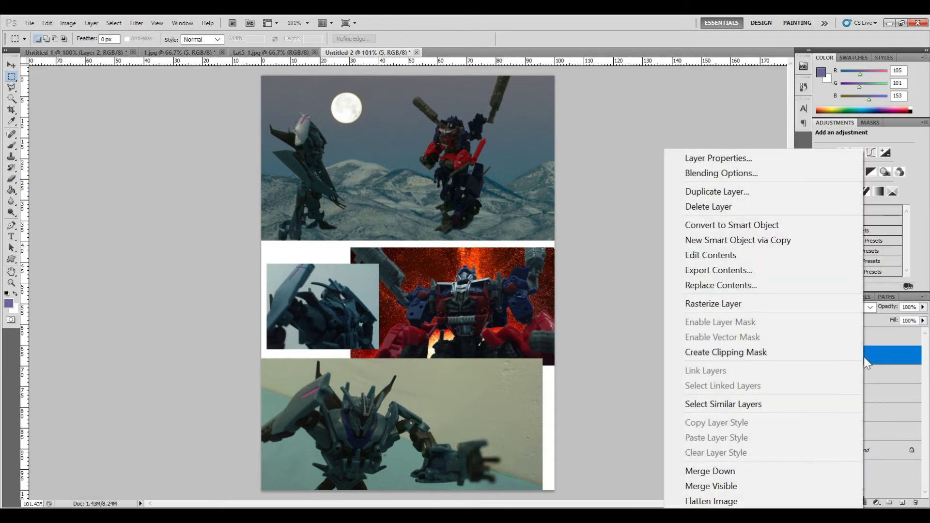
pyautogui.click(836, 303)
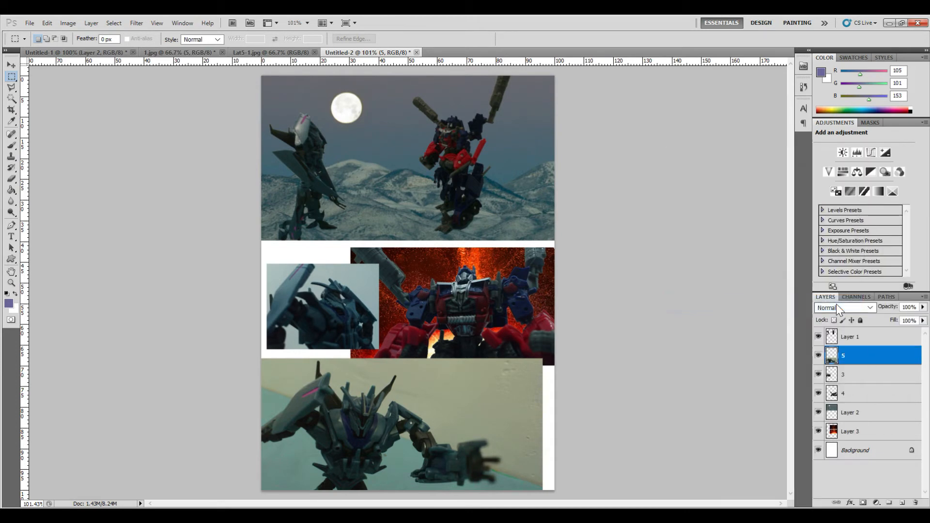
# - Select the wall and floor background around the robot on layer 5 with the Magic Wand, delete it, and reset default colours
pyautogui.keyDown('ctrl'); pyautogui.click(830, 359); pyautogui.keyUp('ctrl')
pyautogui.hotkey('ctrl', '+')
pyautogui.hotkey('ctrl', '+')
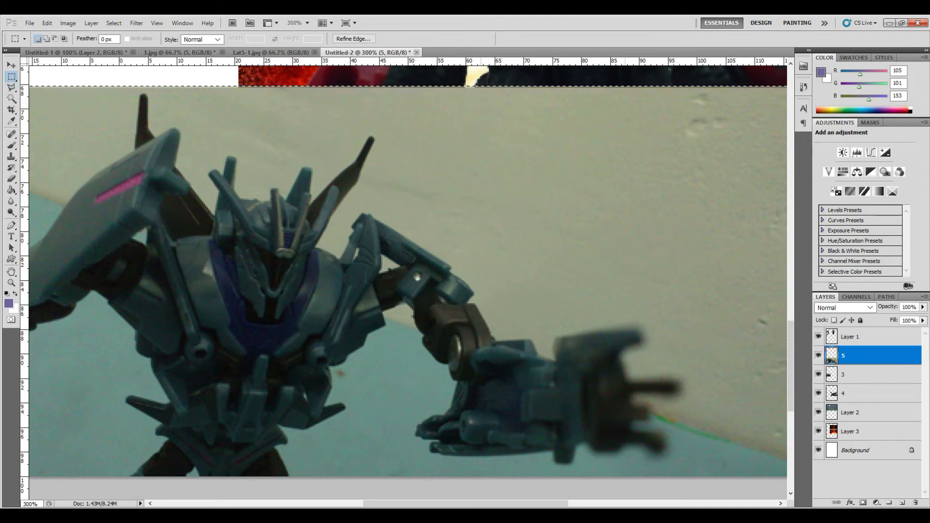
pyautogui.click(343, 503)
pyautogui.moveTo(343, 505); pyautogui.dragTo(59, 139)
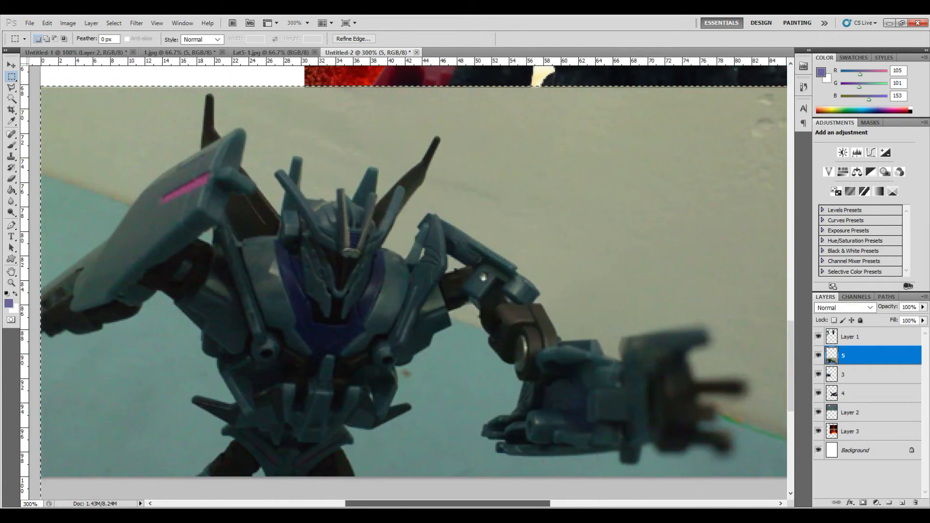
pyautogui.click(12, 98)
pyautogui.hotkey('ctrl', 'd')
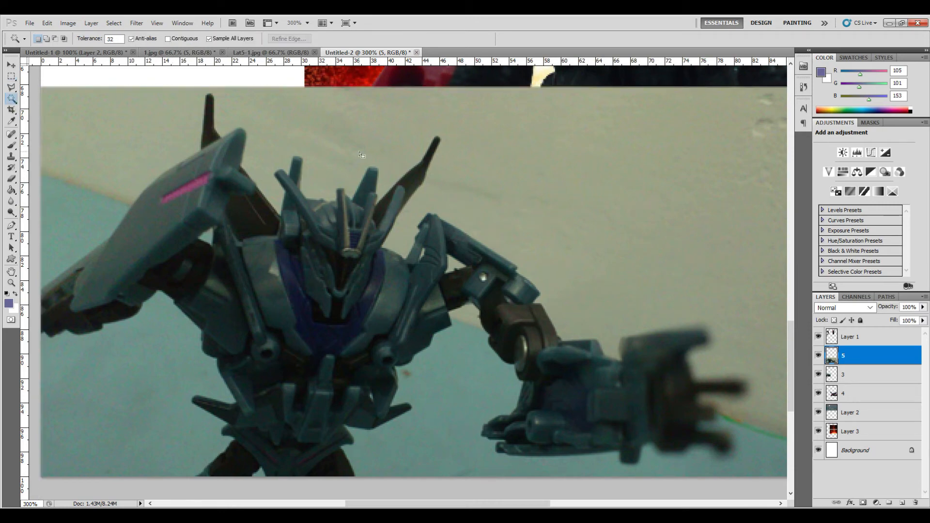
pyautogui.click(357, 145)
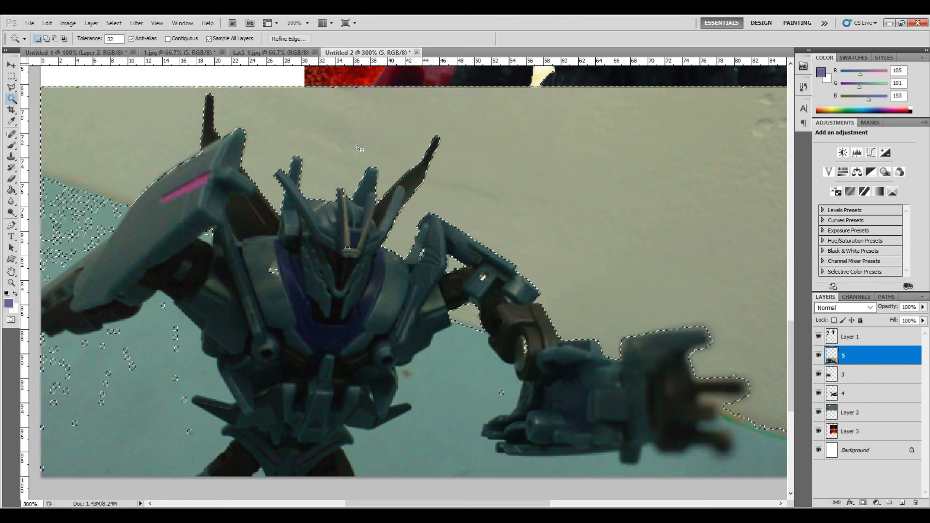
pyautogui.keyDown('shift'); pyautogui.click(162, 397); pyautogui.keyUp('shift')
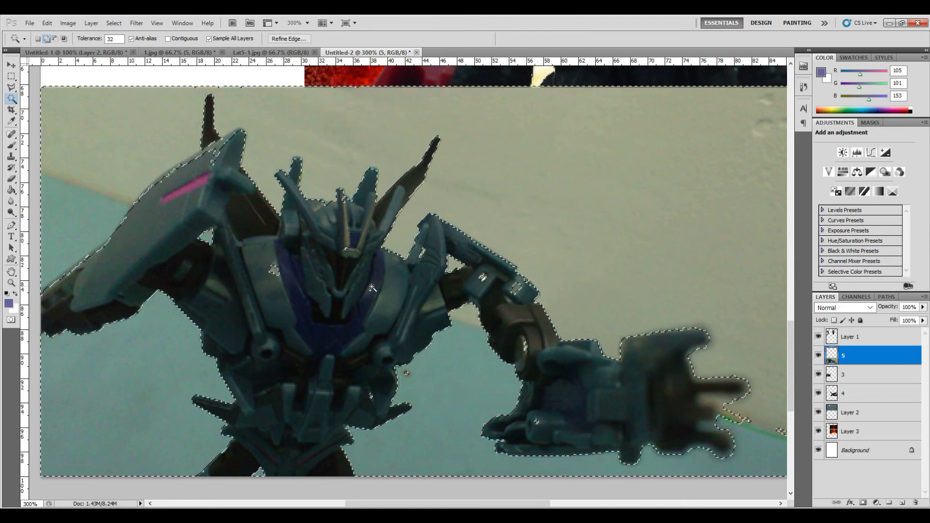
pyautogui.click(11, 76)
pyautogui.press('Delete')
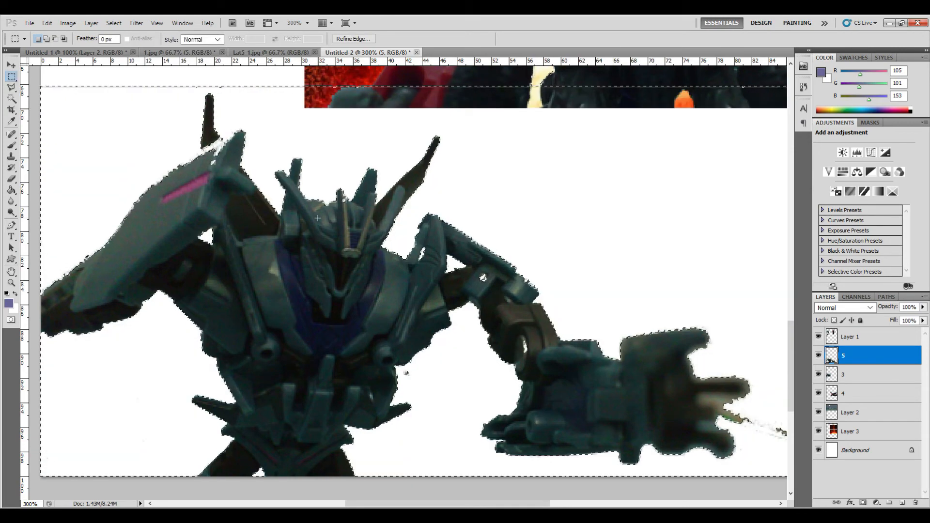
pyautogui.press('d')
pyautogui.hotkey('ctrl', 'd')
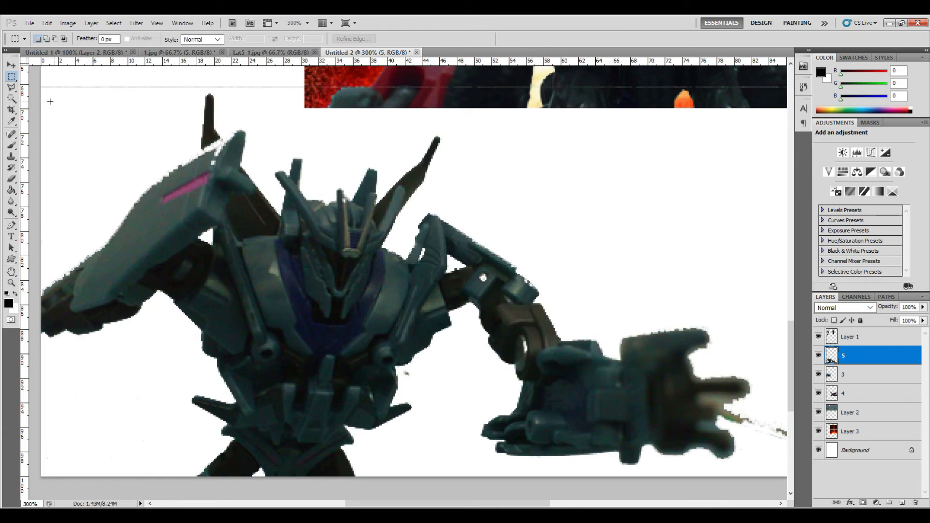
# - Erase the leftover line of pixels along the top edge of layer 5 with a 10 px Eraser
pyautogui.scroll(3, 130, 134)
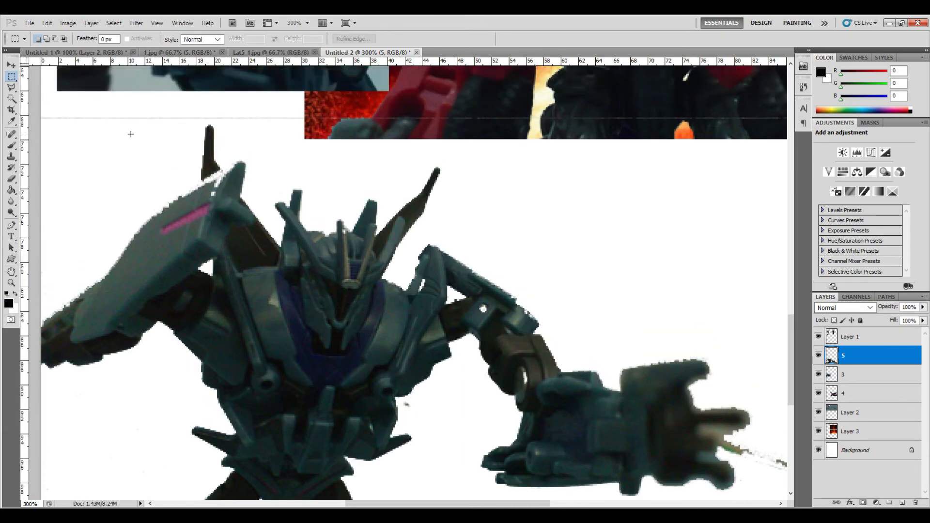
pyautogui.click(12, 180)
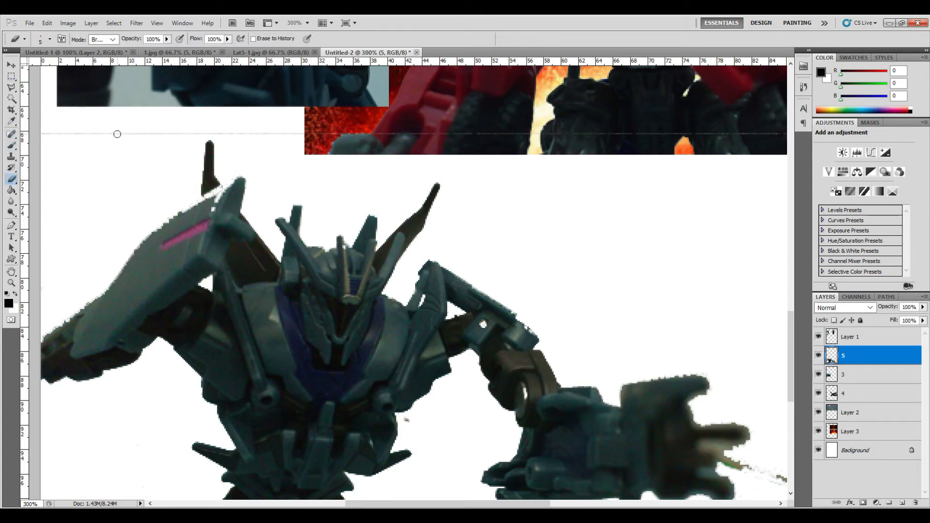
pyautogui.scroll(1, 117, 134)
pyautogui.rightClick(118, 134)
pyautogui.doubleClick(206, 144)
pyautogui.write('10')
pyautogui.press('Return')
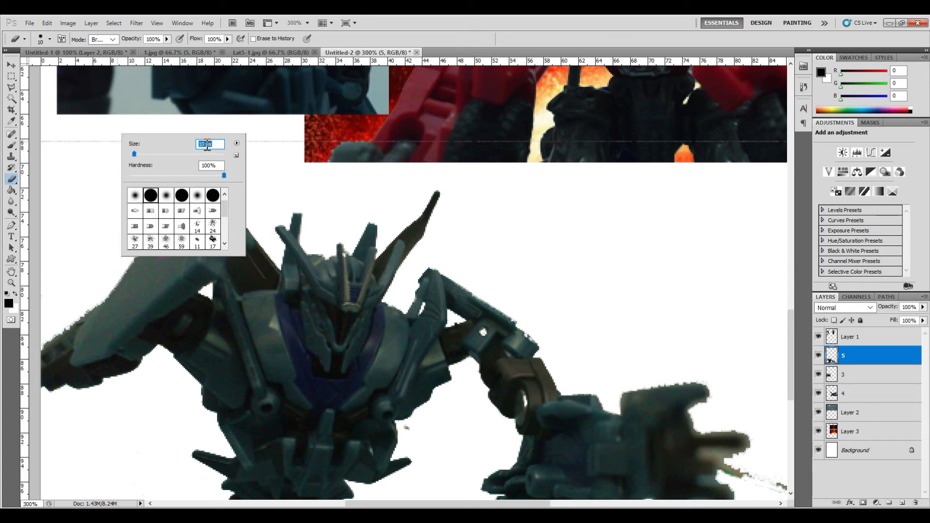
pyautogui.click(77, 181)
pyautogui.moveTo(111, 139)
pyautogui.mouseDown()
pyautogui.moveTo(36, 136)
pyautogui.moveTo(482, 142)
pyautogui.mouseUp()
pyautogui.hotkey('ctrl', '0')
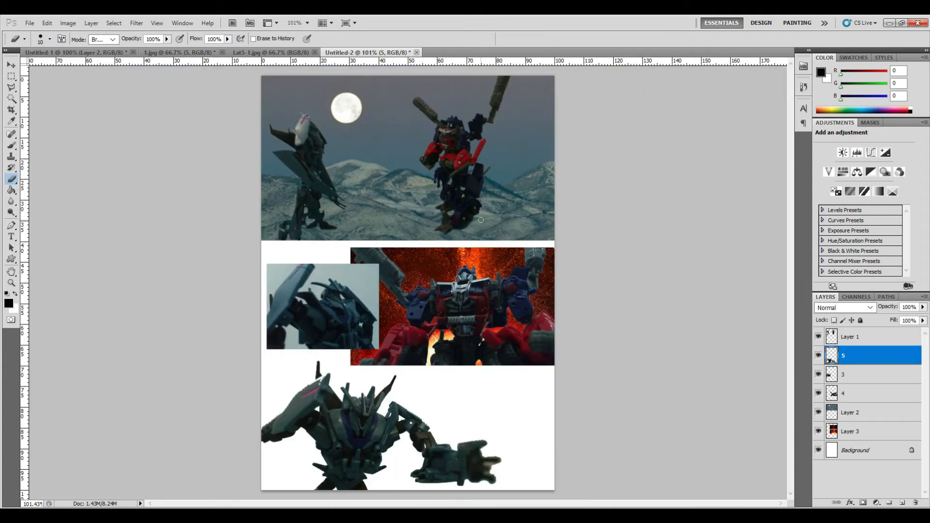
# - Switch to Untitled-1, show and select Layer 3, and duplicate it into the Untitled-2 document
pyautogui.click(90, 53)
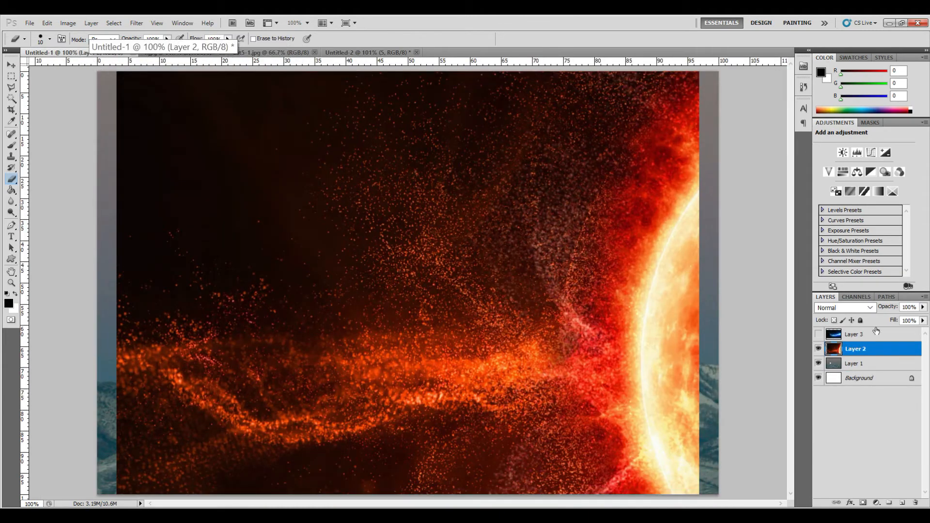
pyautogui.click(819, 335)
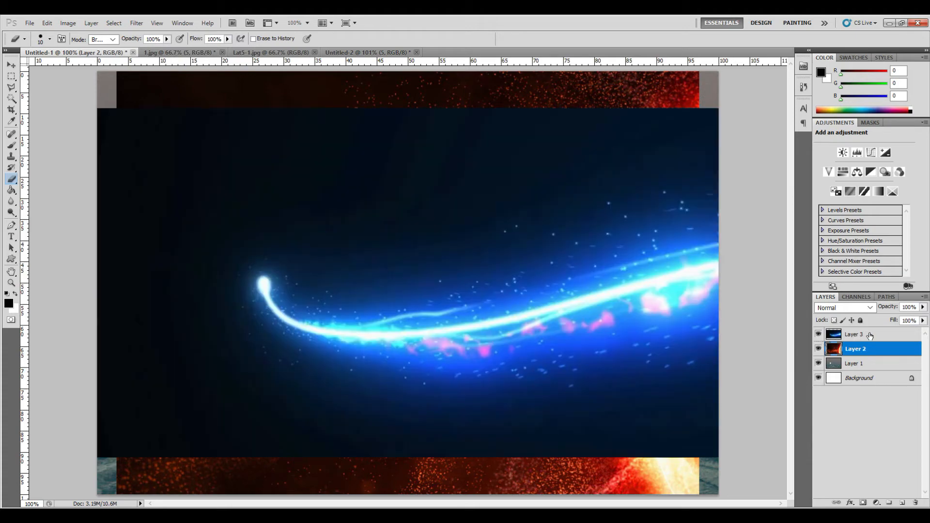
pyautogui.click(878, 335)
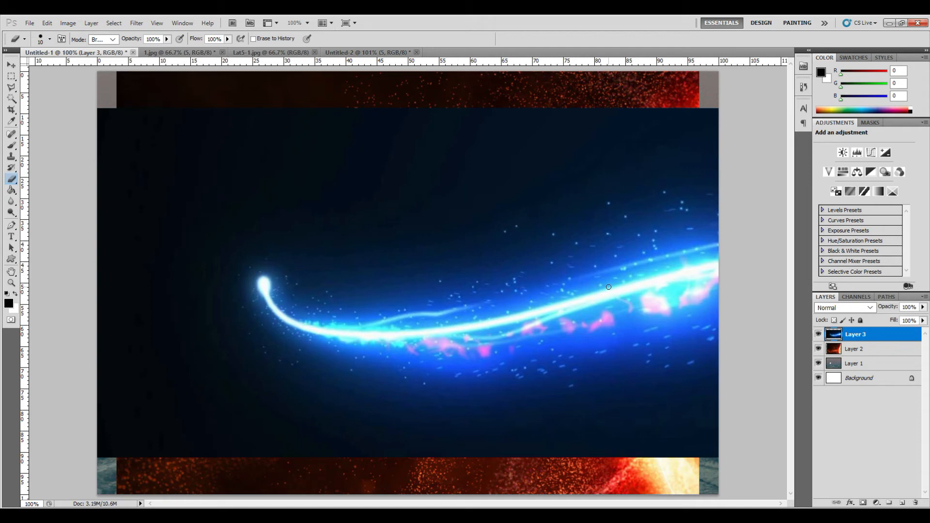
pyautogui.press('v')
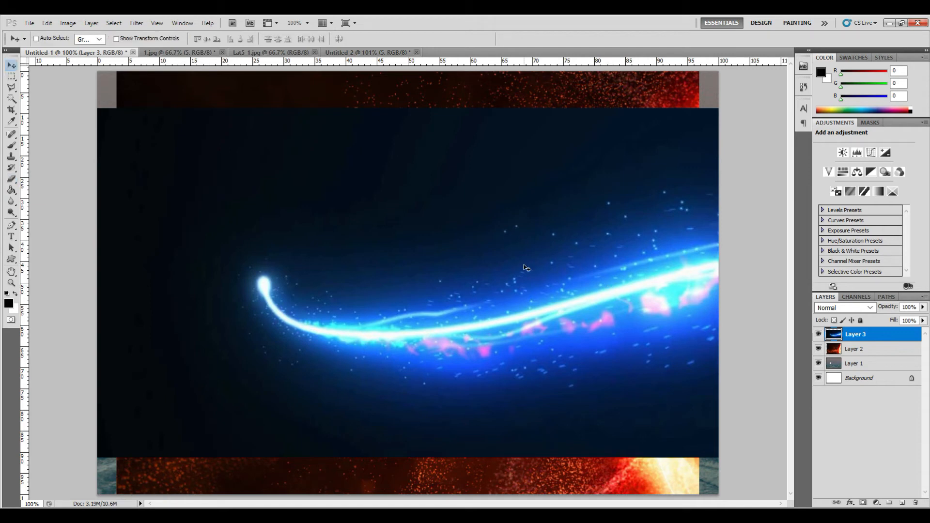
pyautogui.rightClick(882, 337)
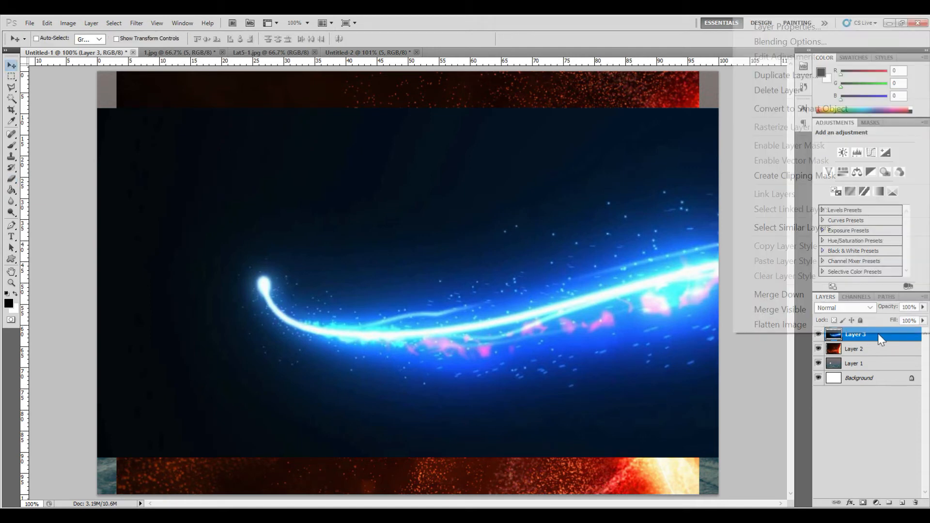
pyautogui.click(810, 76)
pyautogui.click(514, 212)
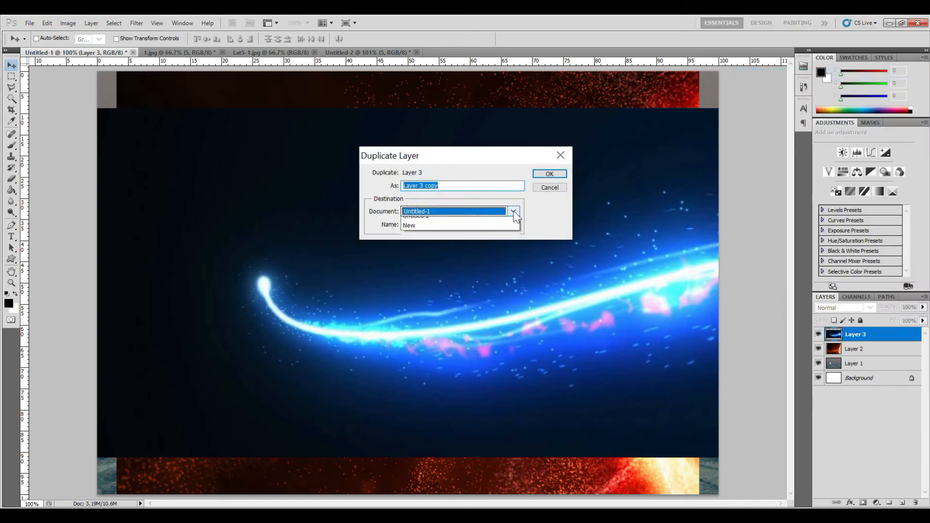
pyautogui.click(514, 250)
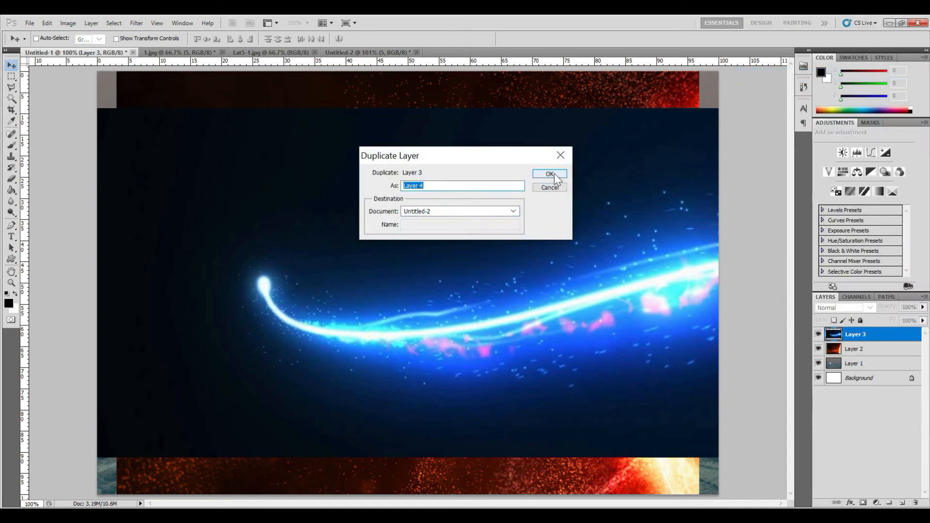
pyautogui.click(550, 173)
# - In Untitled-2, move Layer 4 down to just above Layer 3 and drag its image behind the bottom panel
pyautogui.click(355, 54)
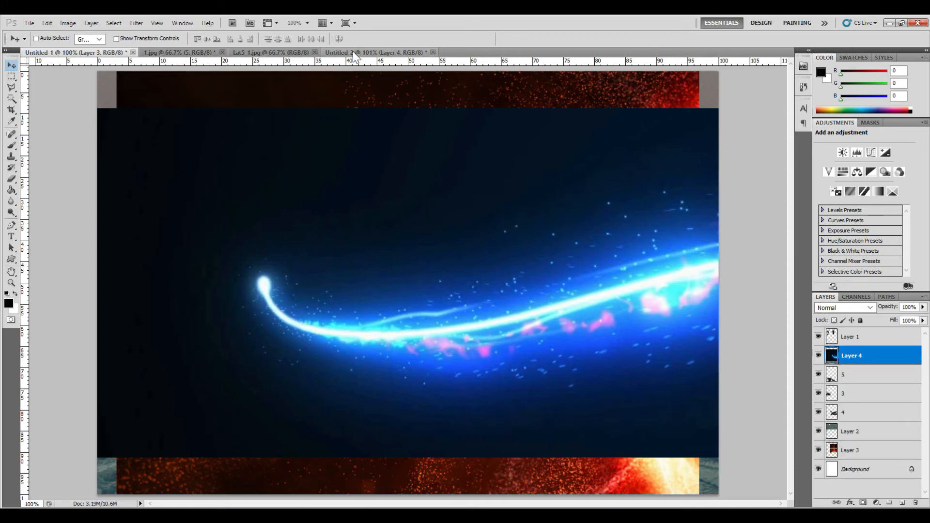
pyautogui.moveTo(870, 356); pyautogui.dragTo(863, 441)
pyautogui.moveTo(485, 407)
pyautogui.mouseDown()
pyautogui.moveTo(487, 432)
pyautogui.moveTo(402, 464)
pyautogui.mouseUp()
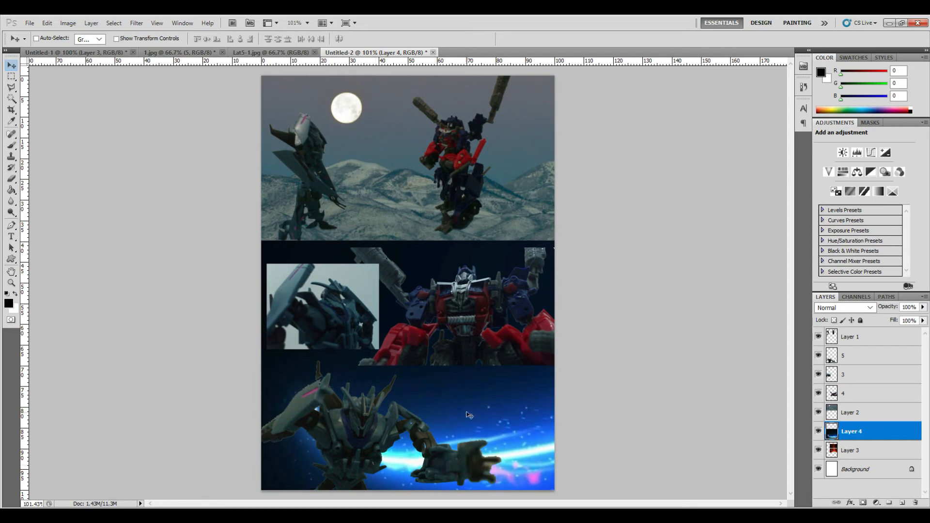
pyautogui.moveTo(447, 428)
pyautogui.mouseDown()
pyautogui.moveTo(427, 430)
pyautogui.moveTo(443, 429)
pyautogui.mouseUp()
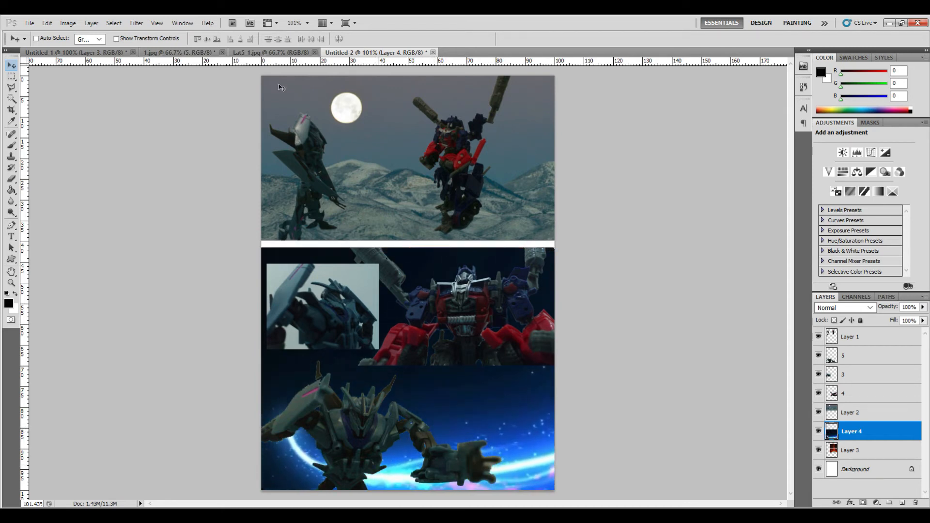
# - Free-transform Layer 4's backdrop, scaling it proportionally to 70% and rotating it about -4.4°, then move its layer below Layer 3
pyautogui.click(48, 23)
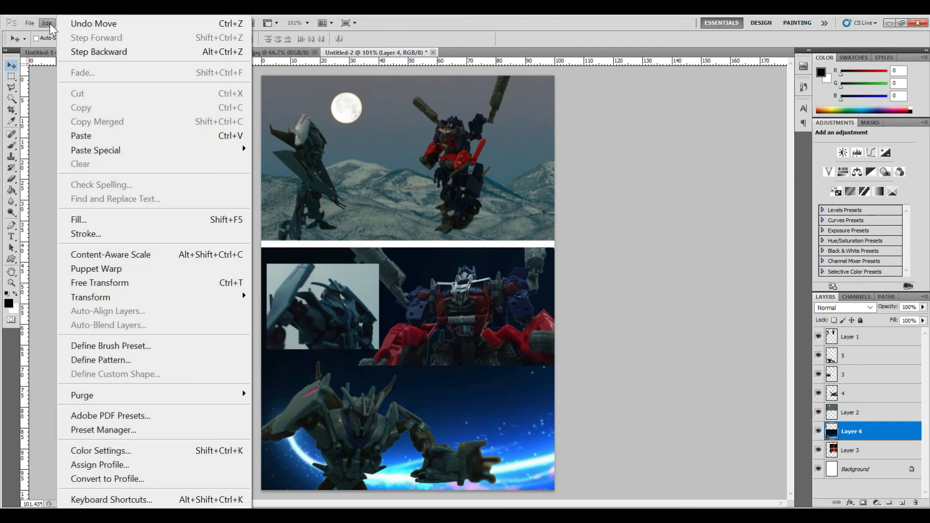
pyautogui.click(153, 284)
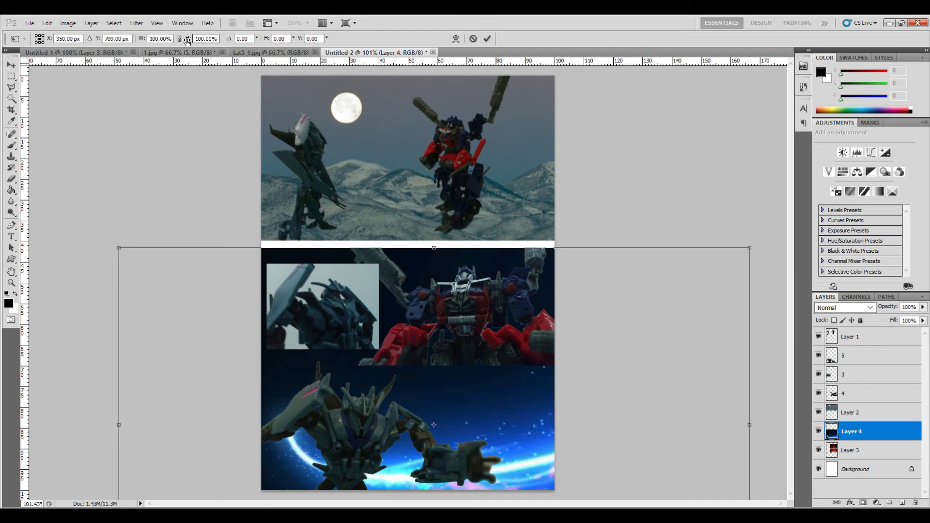
pyautogui.click(180, 39)
pyautogui.click(198, 38)
pyautogui.scroll(-10, 198, 37)
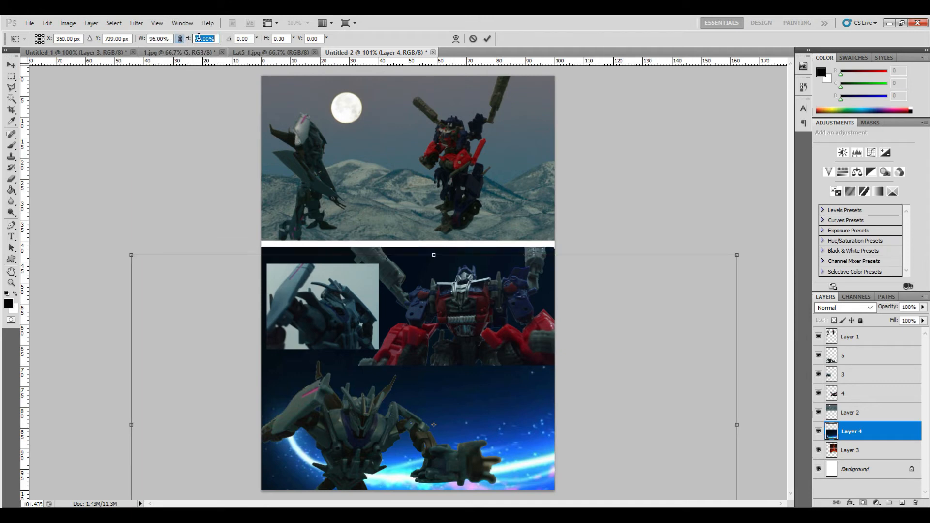
pyautogui.scroll(-8, 198, 38)
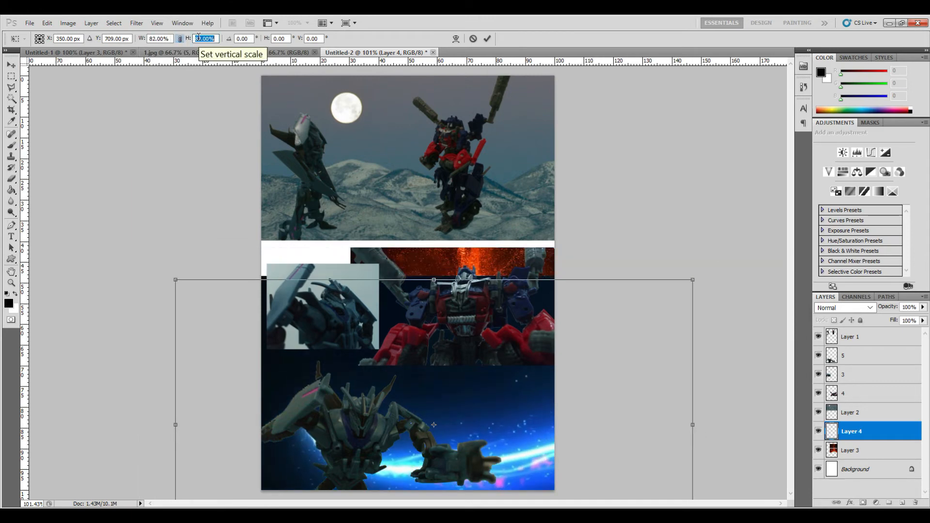
pyautogui.scroll(-19, 198, 38)
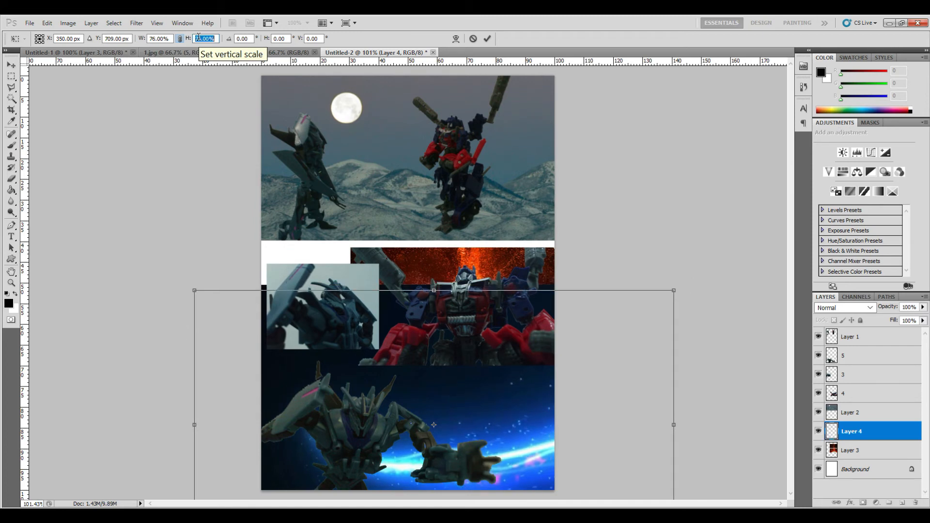
pyautogui.scroll(-15, 198, 38)
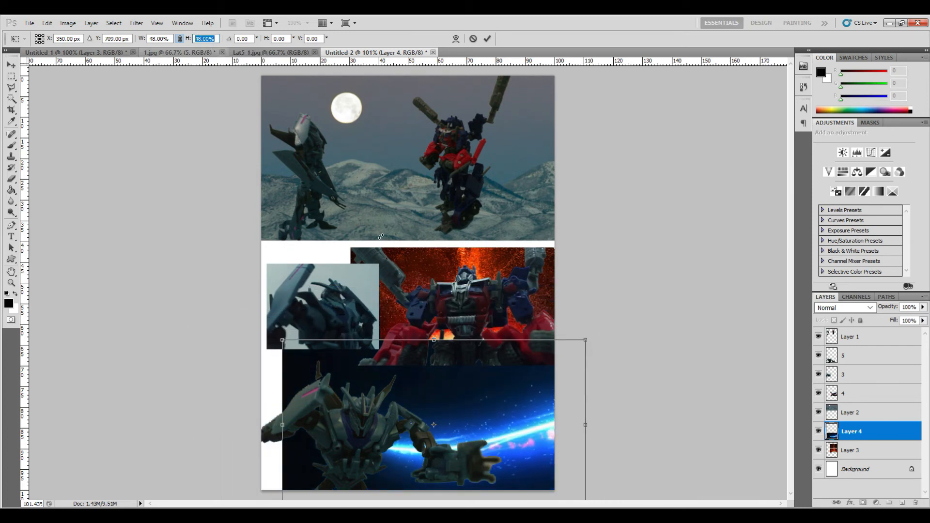
pyautogui.moveTo(463, 392); pyautogui.dragTo(431, 398)
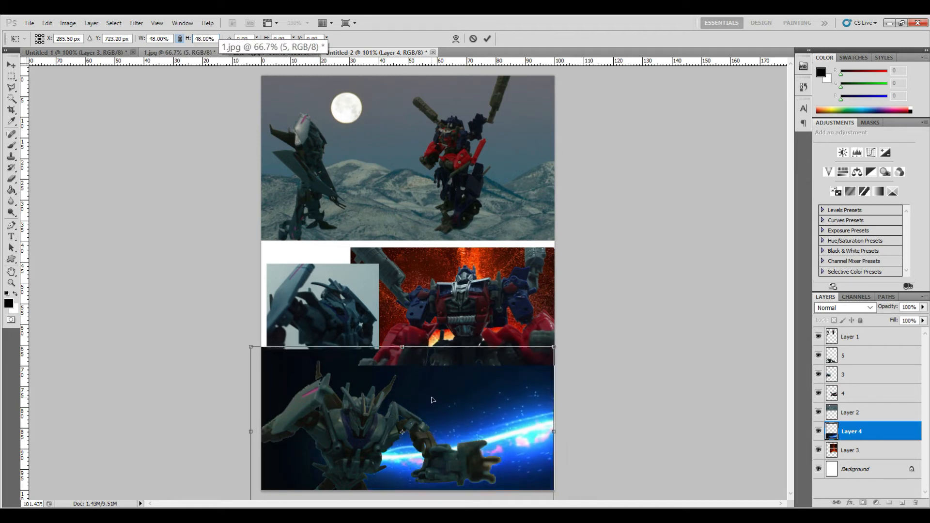
pyautogui.click(202, 38)
pyautogui.scroll(15, 202, 38)
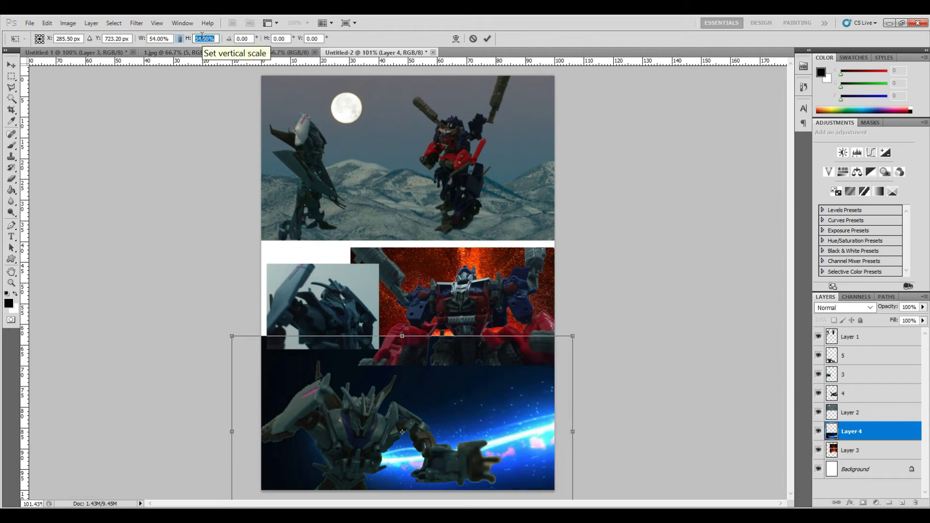
pyautogui.scroll(7, 202, 38)
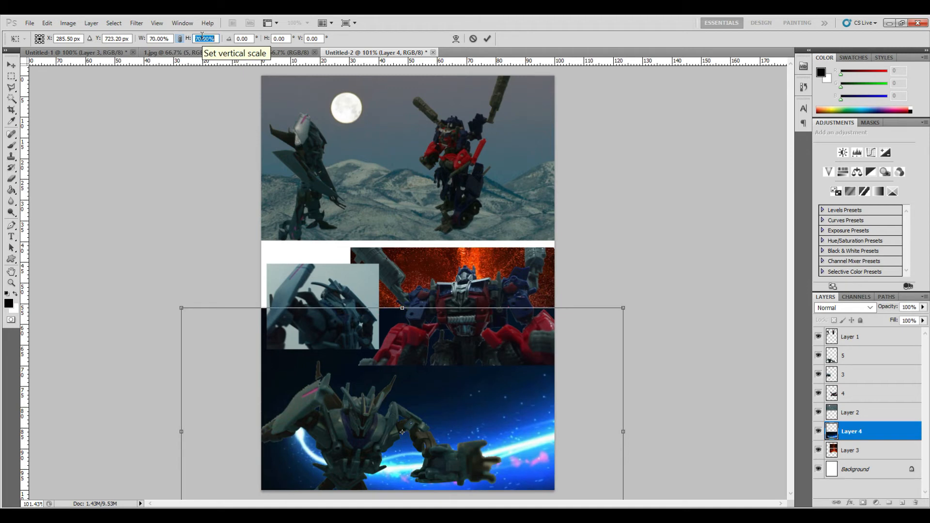
pyautogui.moveTo(341, 373); pyautogui.dragTo(364, 391)
pyautogui.moveTo(689, 403); pyautogui.dragTo(675, 391)
pyautogui.moveTo(537, 432)
pyautogui.mouseDown()
pyautogui.moveTo(536, 417)
pyautogui.moveTo(523, 425)
pyautogui.mouseUp()
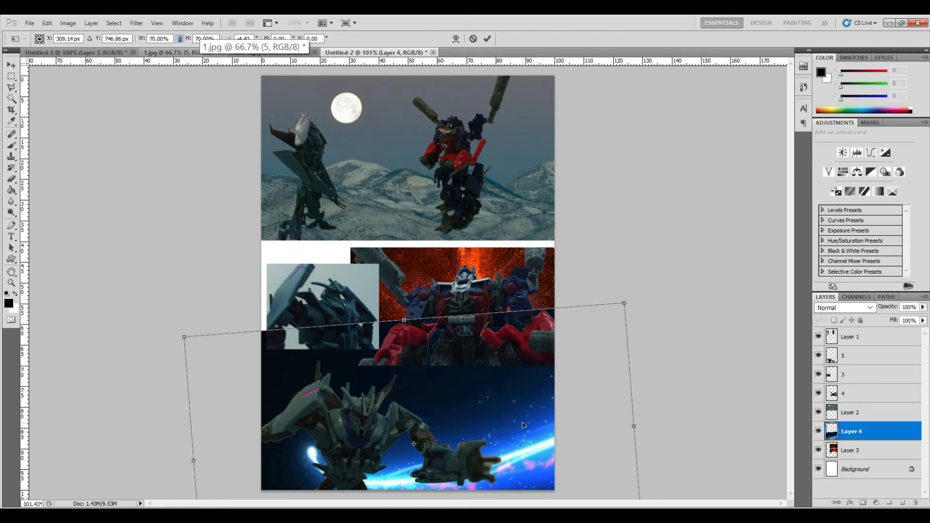
pyautogui.moveTo(532, 425); pyautogui.dragTo(526, 418)
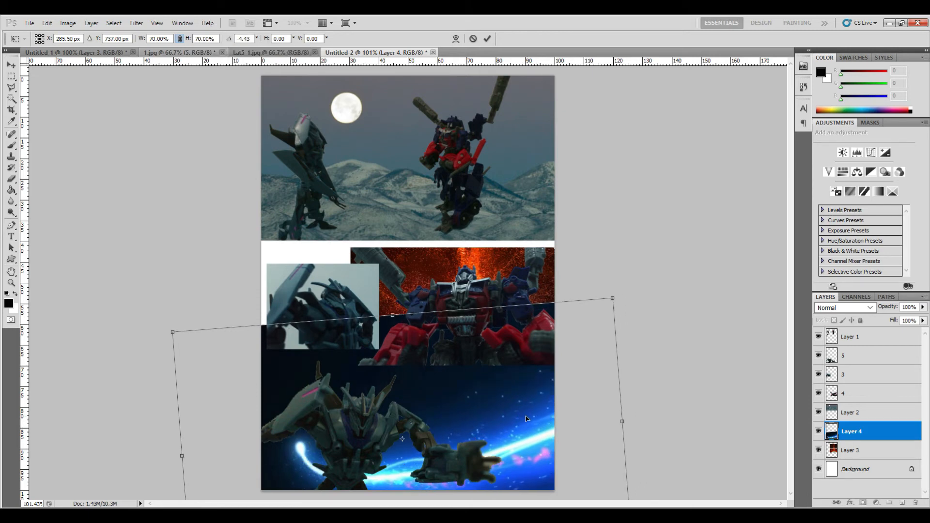
pyautogui.press('Return')
pyautogui.moveTo(867, 437); pyautogui.dragTo(868, 455)
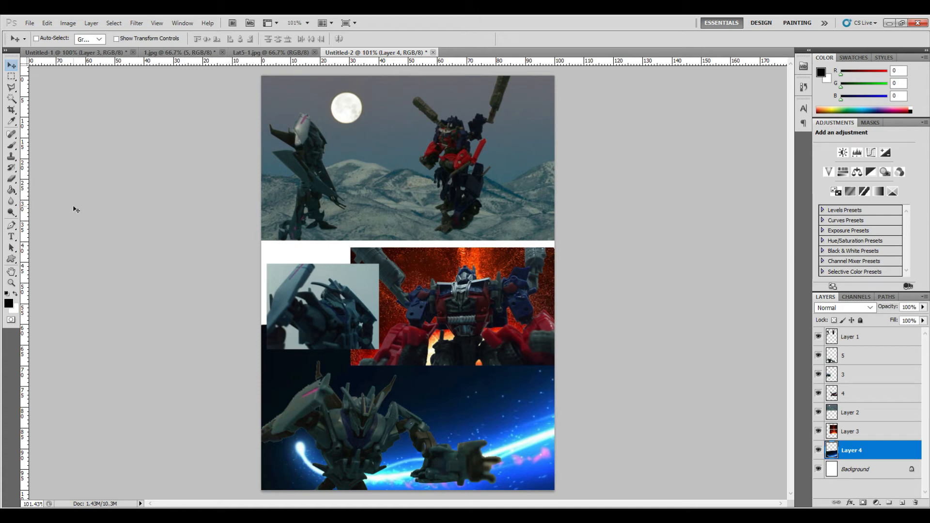
# - Check the Lat5-1 reference page, then draw a rectangle strip along the top panel's lower right and move its layer to the top
pyautogui.click(245, 52)
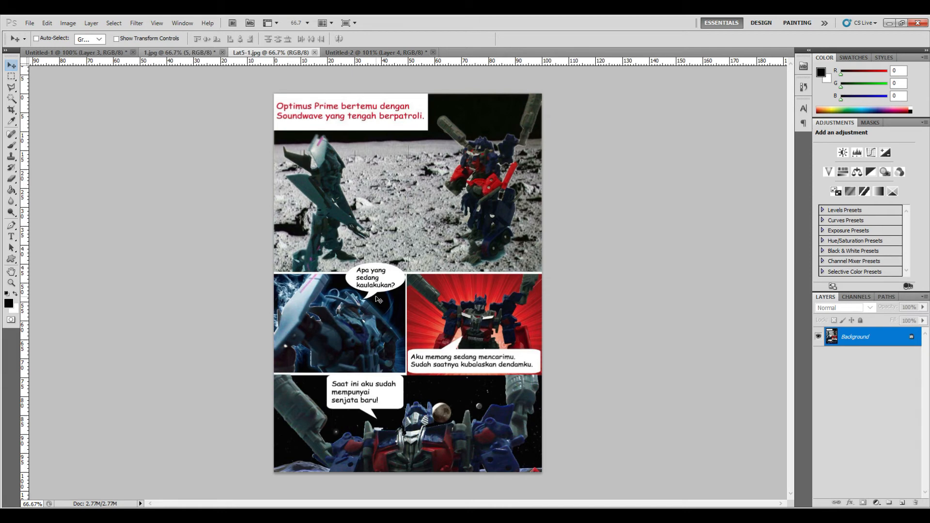
pyautogui.click(361, 51)
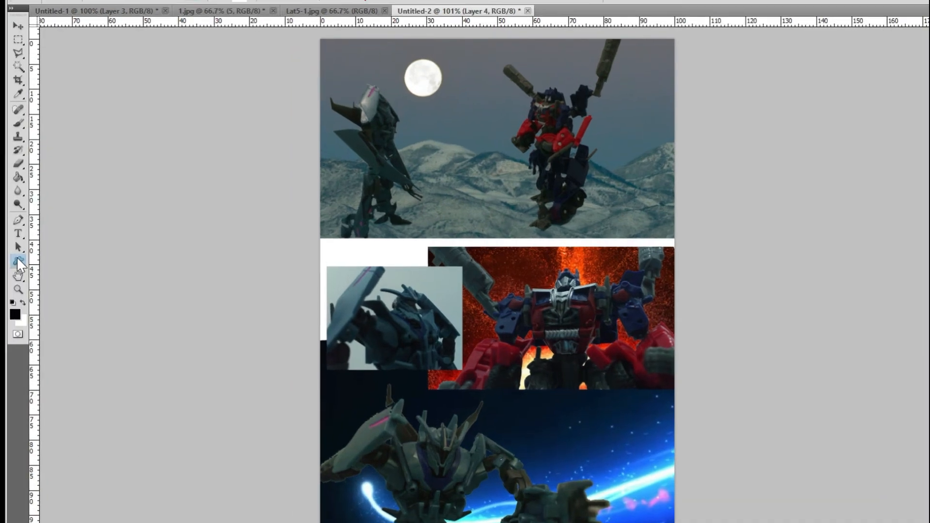
pyautogui.click(11, 260)
pyautogui.click(170, 264)
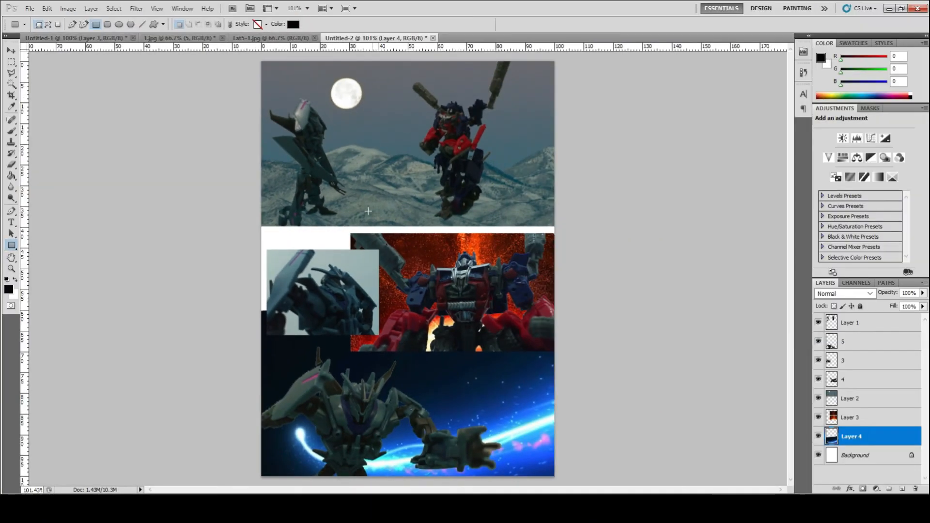
pyautogui.moveTo(395, 223)
pyautogui.mouseDown()
pyautogui.moveTo(562, 229)
pyautogui.moveTo(554, 226)
pyautogui.mouseUp()
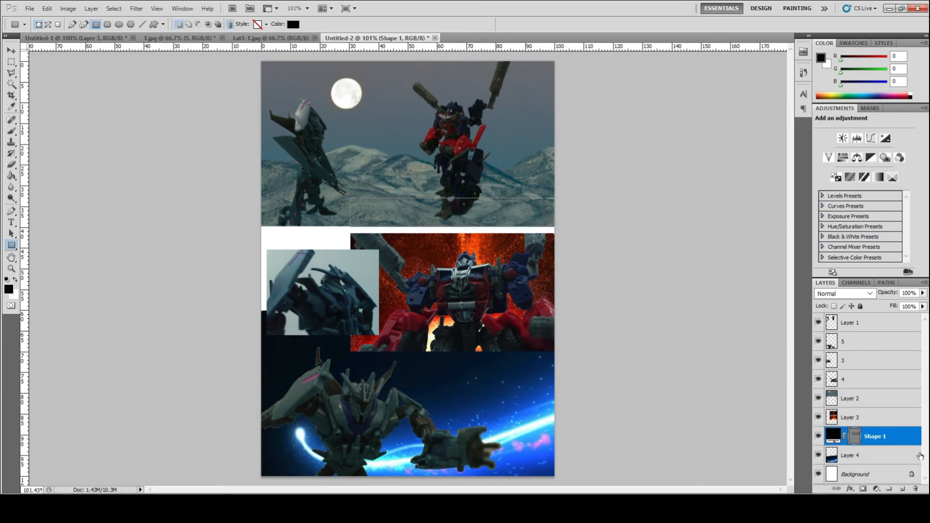
pyautogui.moveTo(888, 438); pyautogui.dragTo(878, 321)
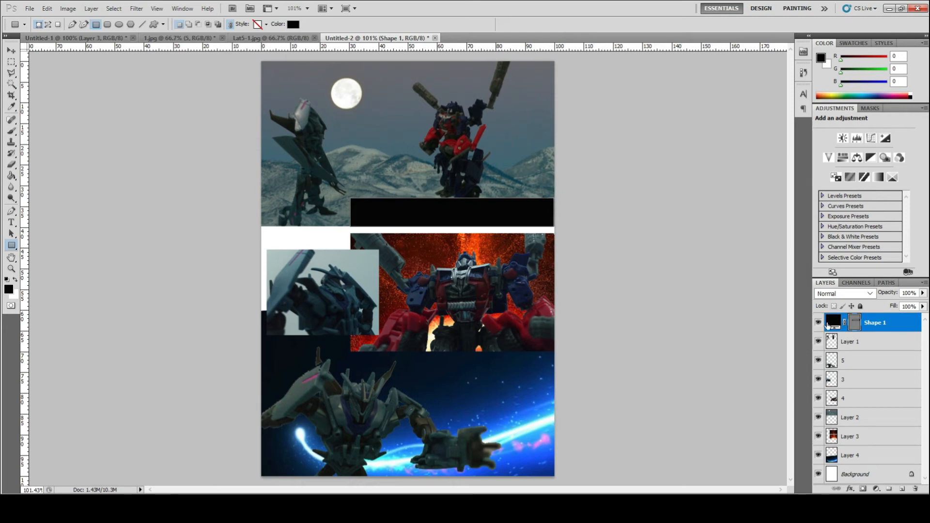
# - Change the rectangle shape's fill colour to white (ffffff)
pyautogui.doubleClick(835, 323)
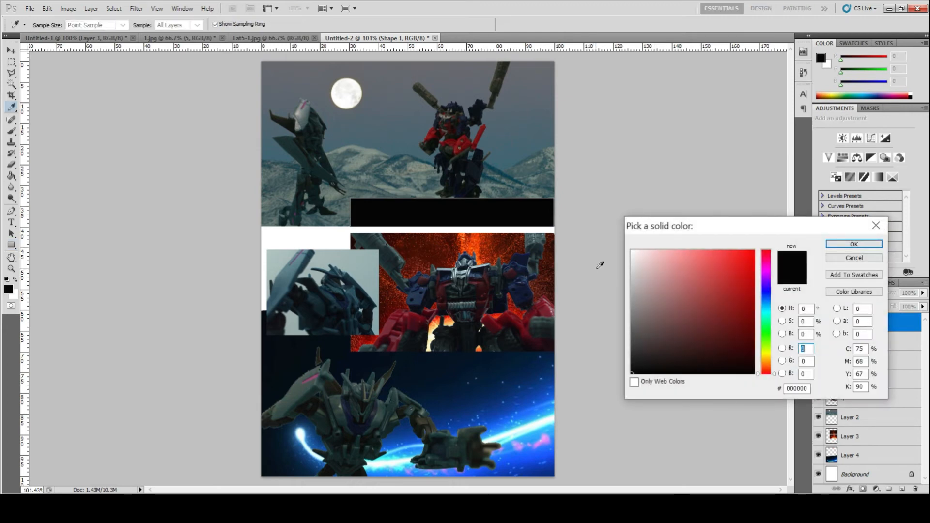
pyautogui.moveTo(647, 265); pyautogui.dragTo(631, 250)
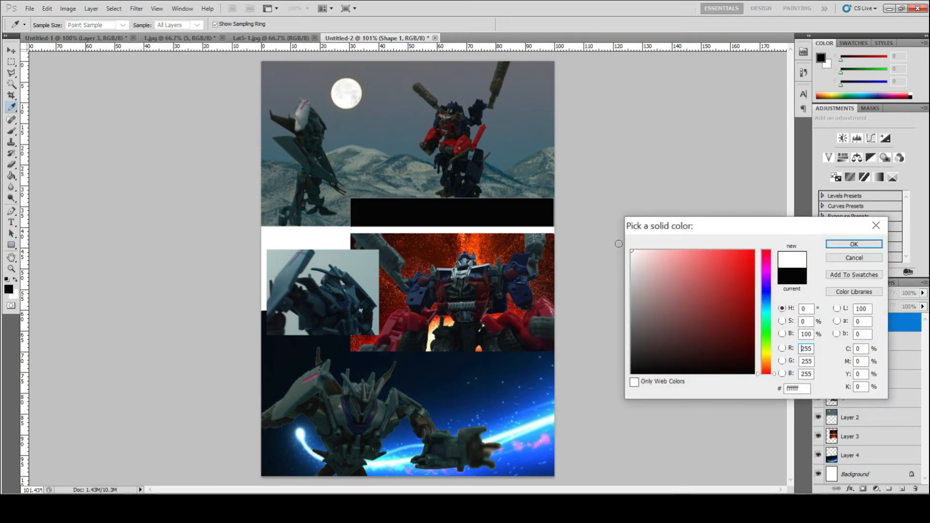
pyautogui.click(838, 242)
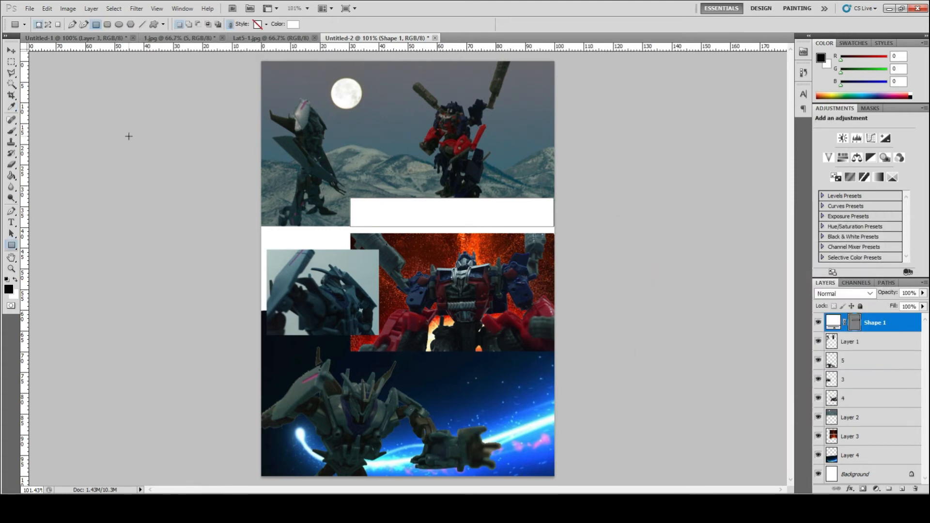
# - Nudge the white rectangle caption box up slightly
pyautogui.click(11, 50)
pyautogui.press('Up')
pyautogui.press('Up')
pyautogui.press('Up')
pyautogui.press('Up')
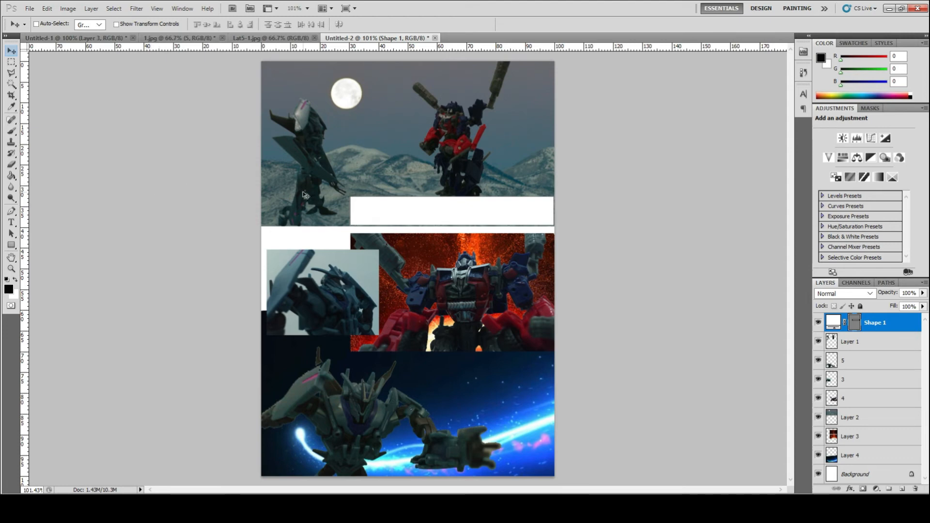
# - Create a text layer inside the white caption box, type test text and delete it again
pyautogui.click(12, 223)
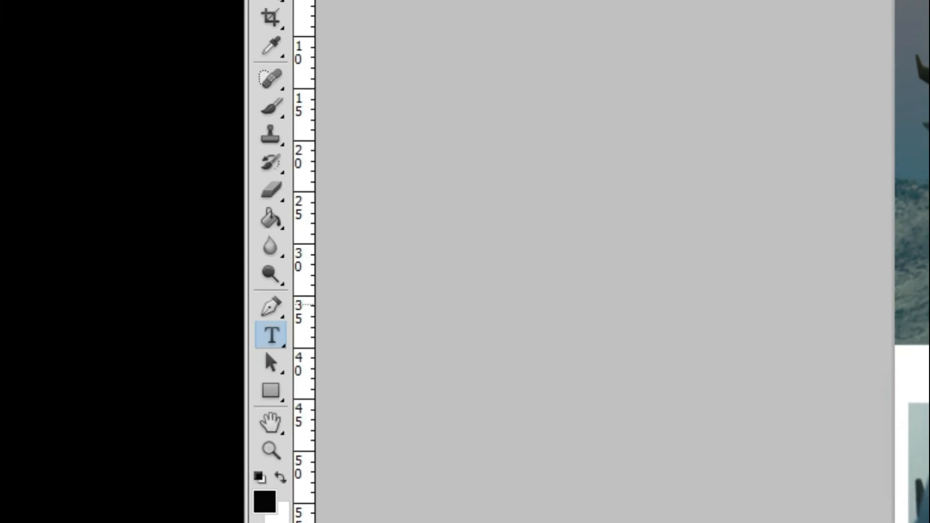
pyautogui.click(664, 241)
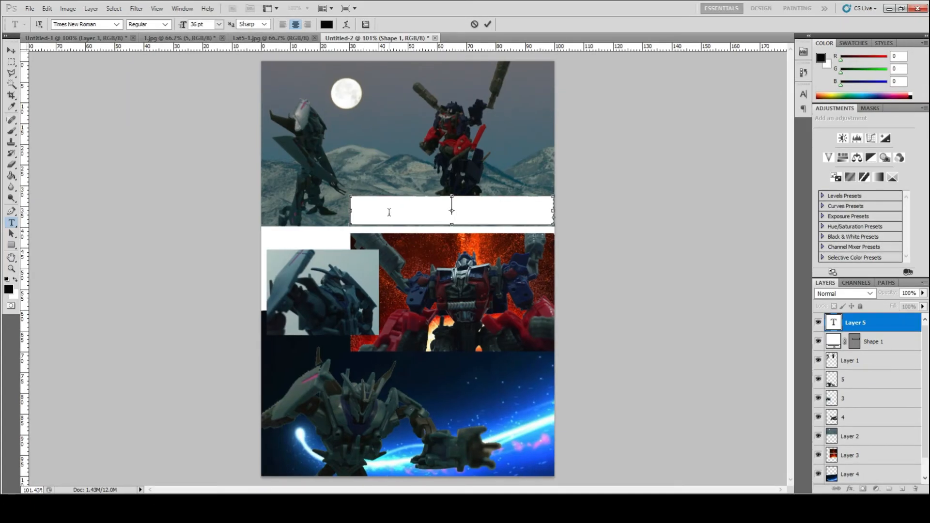
pyautogui.write('fdfsdffsdfsfd')
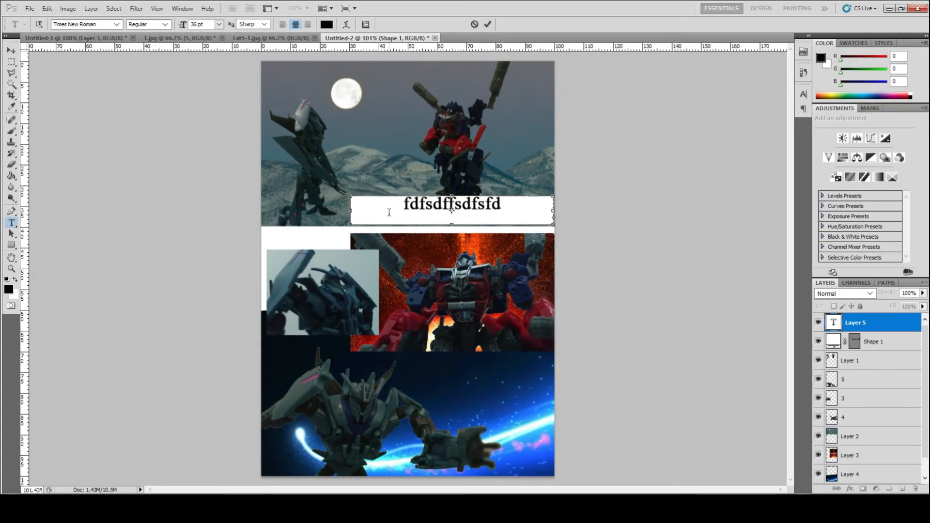
pyautogui.hotkey('ctrl', 'a')
pyautogui.press('BackSpace')
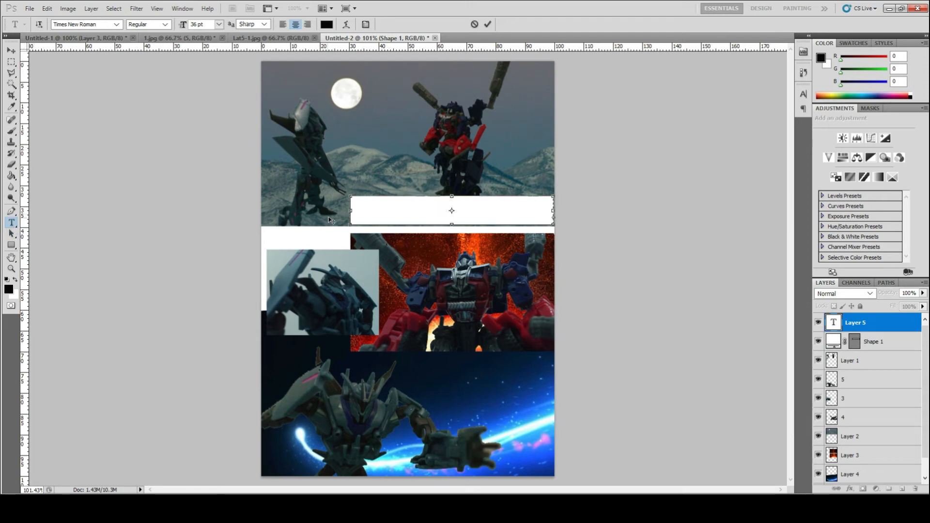
pyautogui.click(11, 52)
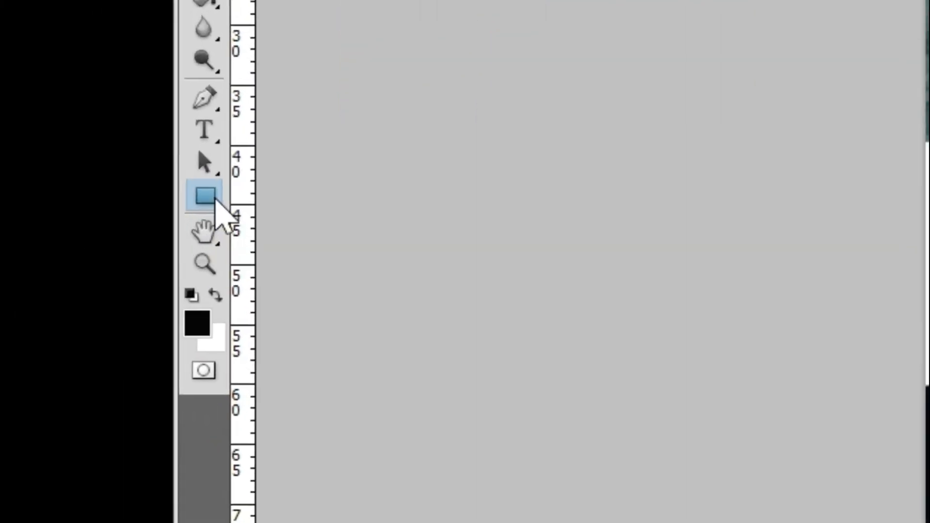
# - Load the All custom shape set, draw a Talk 1 speech bubble and position it over the middle panel's upper left
pyautogui.click(134, 222)
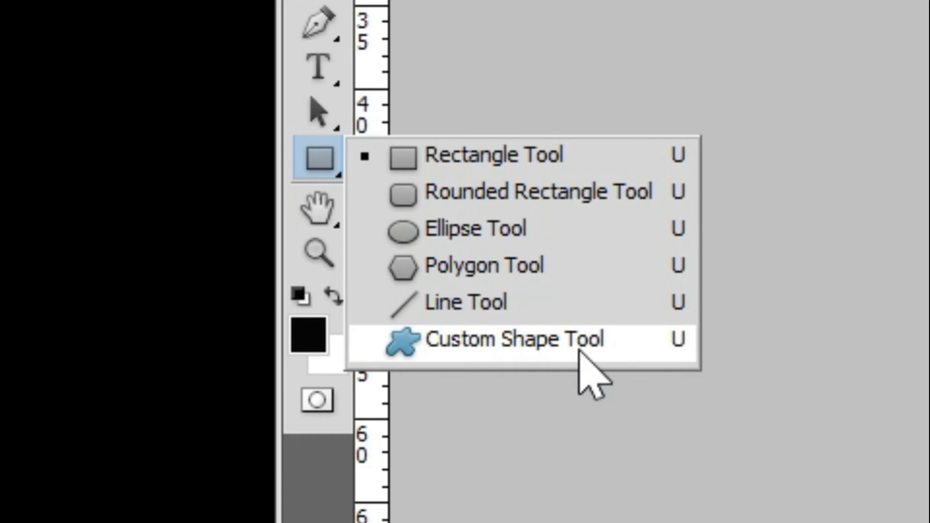
pyautogui.click(523, 160)
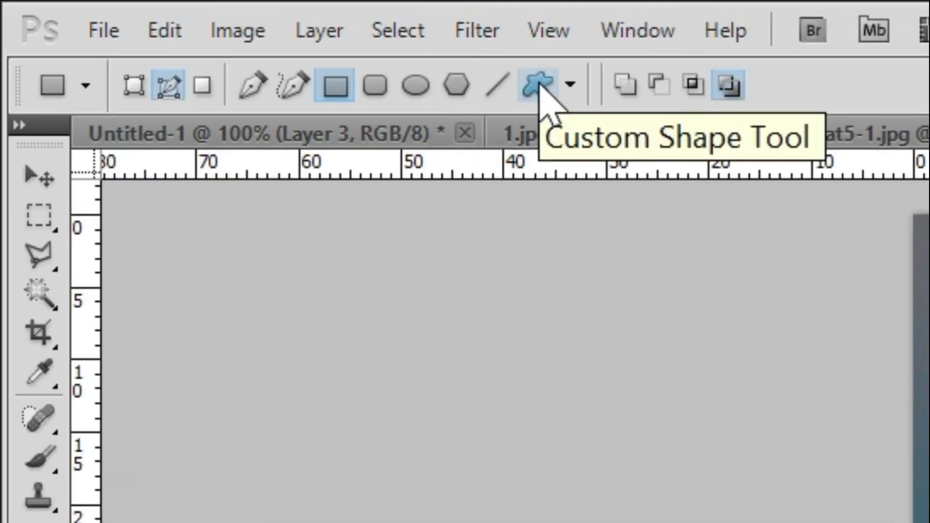
pyautogui.click(540, 83)
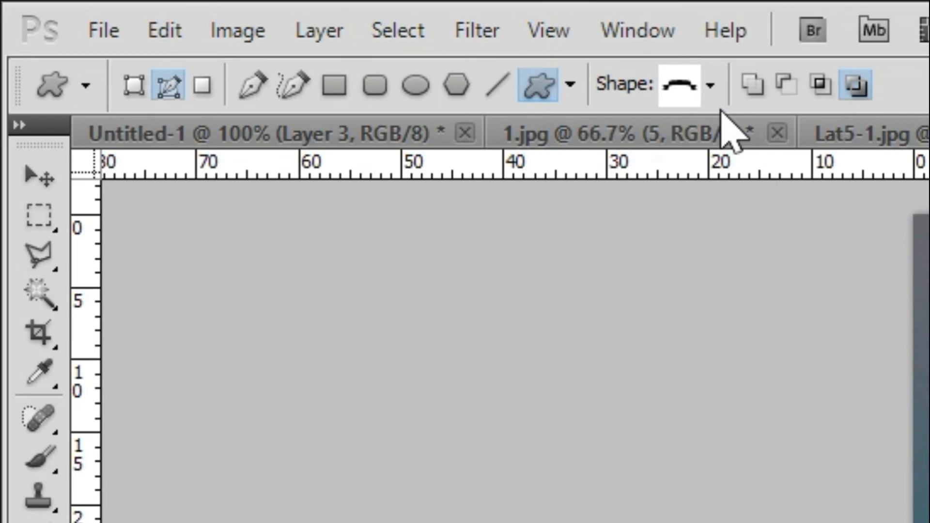
pyautogui.click(711, 88)
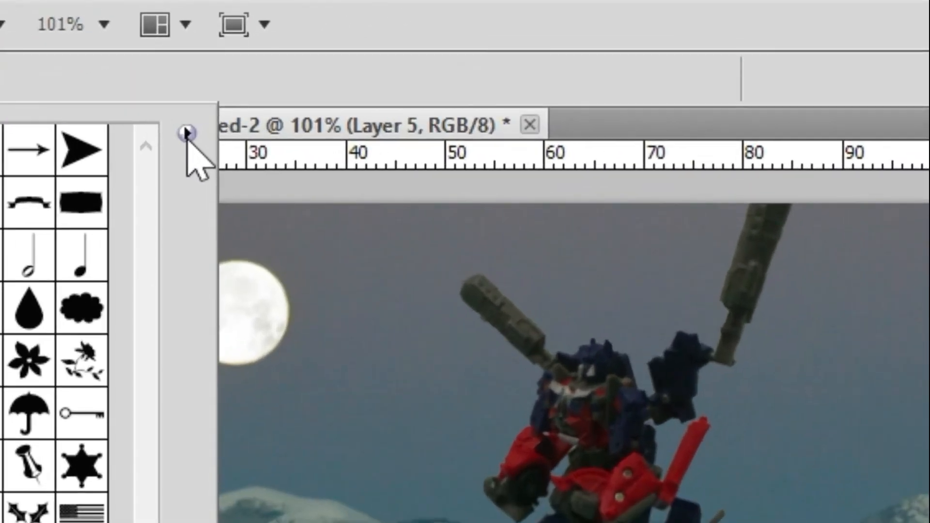
pyautogui.click(187, 132)
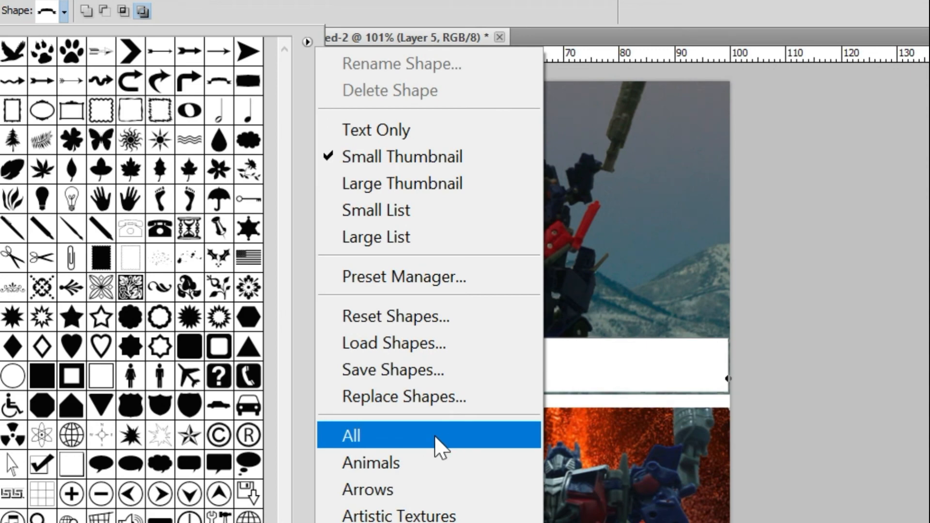
pyautogui.click(435, 437)
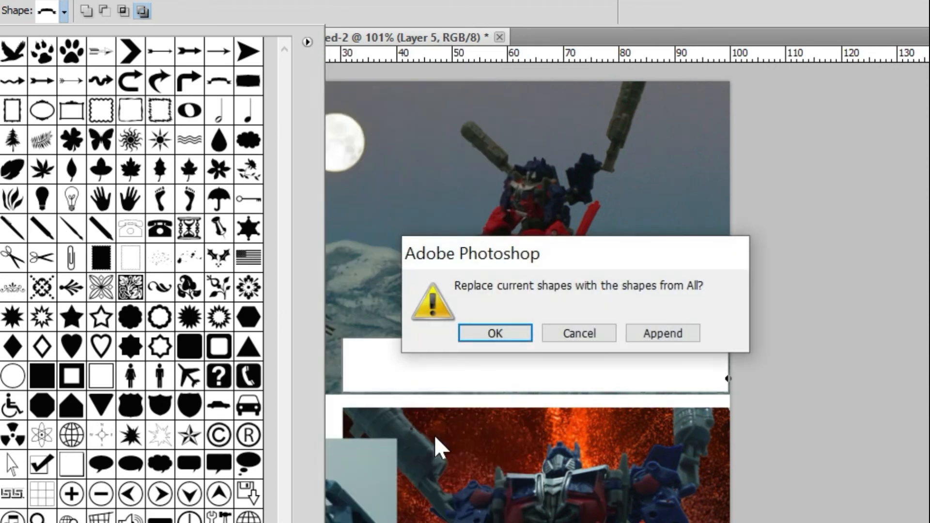
pyautogui.click(494, 333)
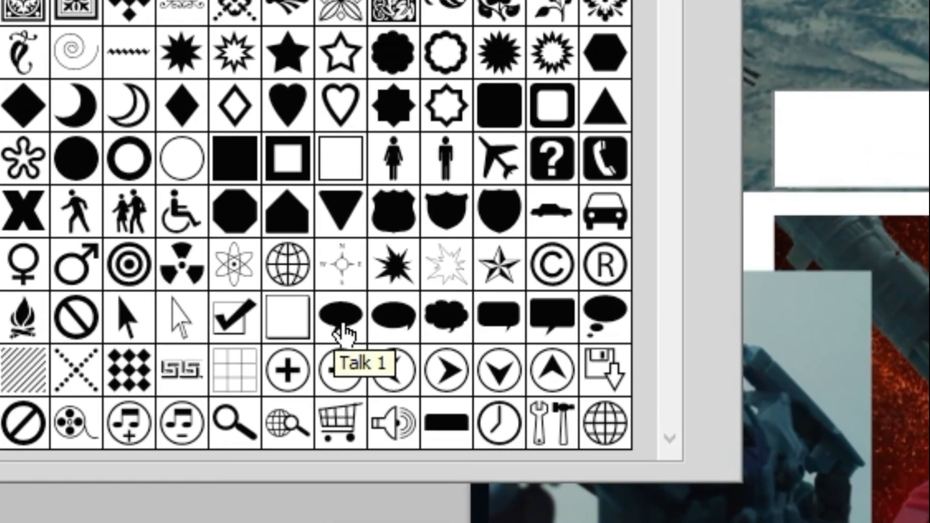
pyautogui.click(343, 324)
pyautogui.moveTo(346, 253); pyautogui.dragTo(438, 304)
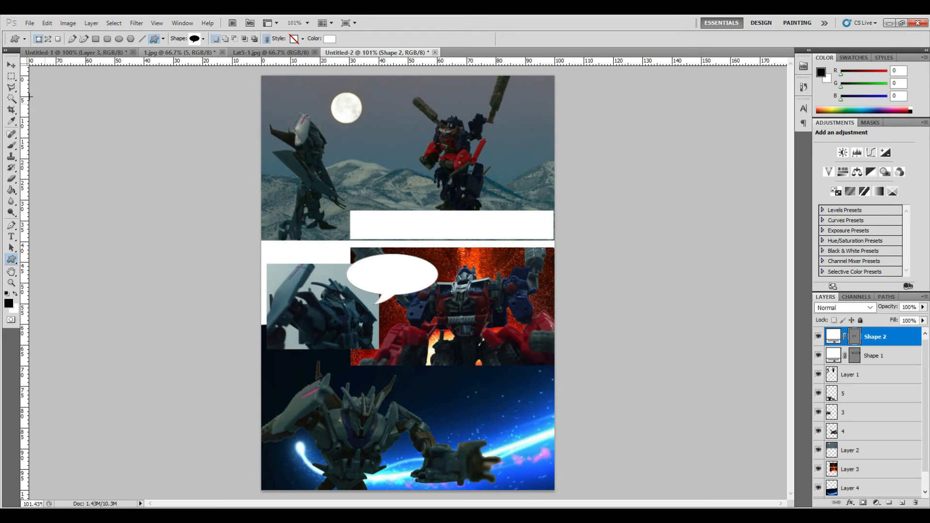
pyautogui.click(10, 67)
pyautogui.moveTo(398, 287); pyautogui.dragTo(386, 280)
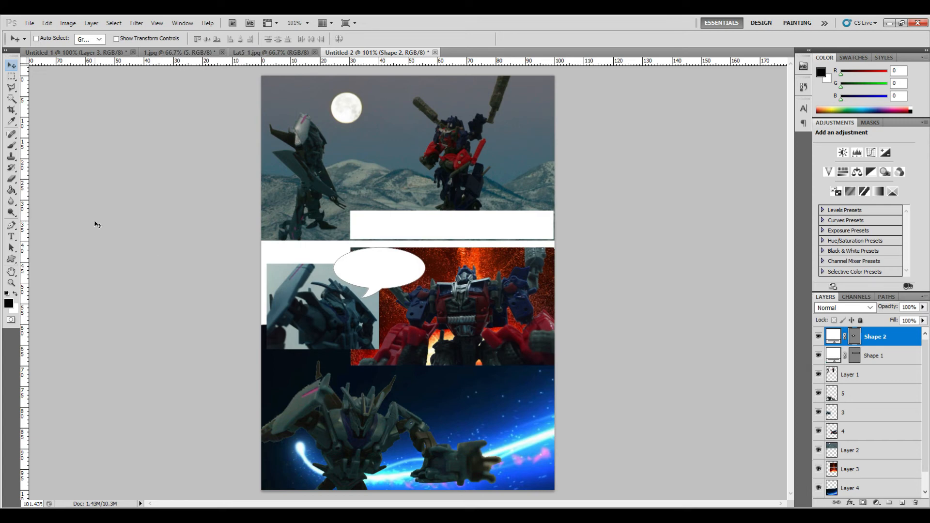
# - Type "halo apa kabar" inside the first speech bubble at 18 pt and centre-align it
pyautogui.moveTo(123, 249); pyautogui.dragTo(113, 245)
pyautogui.click(14, 236)
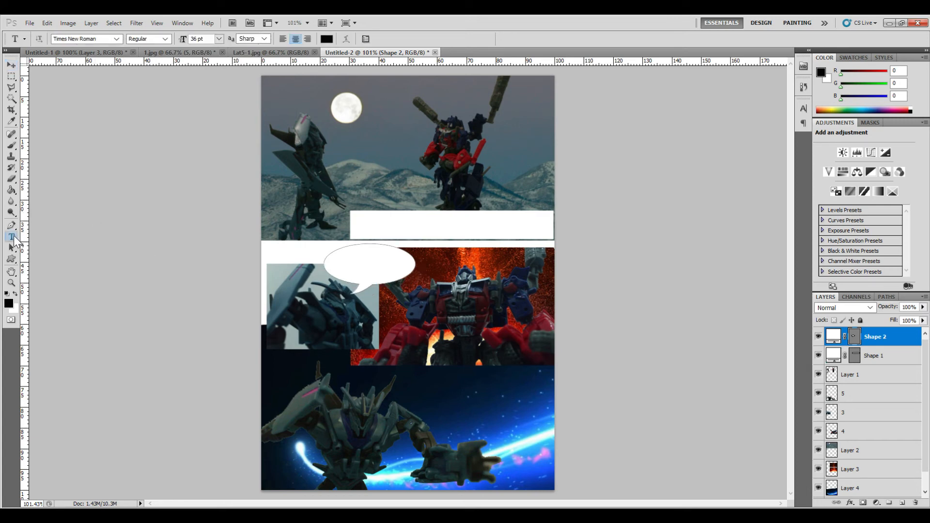
pyautogui.click(363, 265)
pyautogui.write('halo')
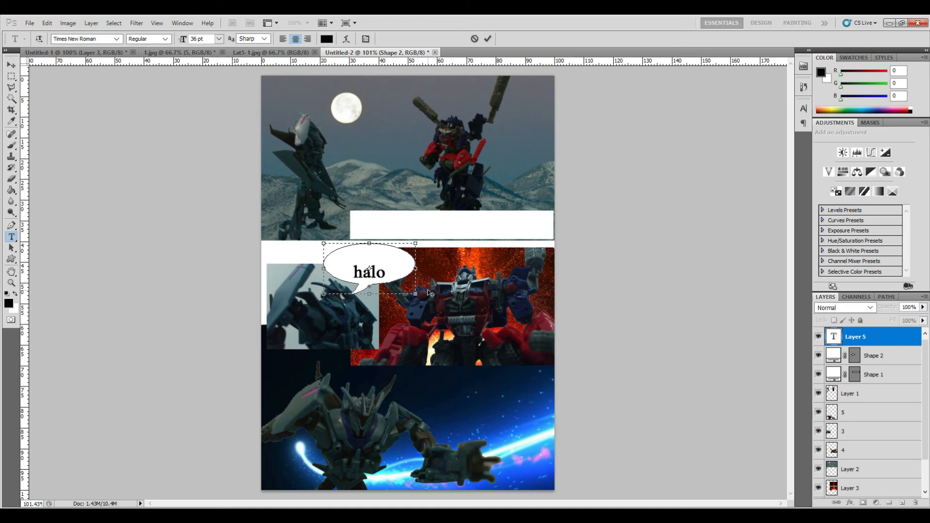
pyautogui.doubleClick(365, 268)
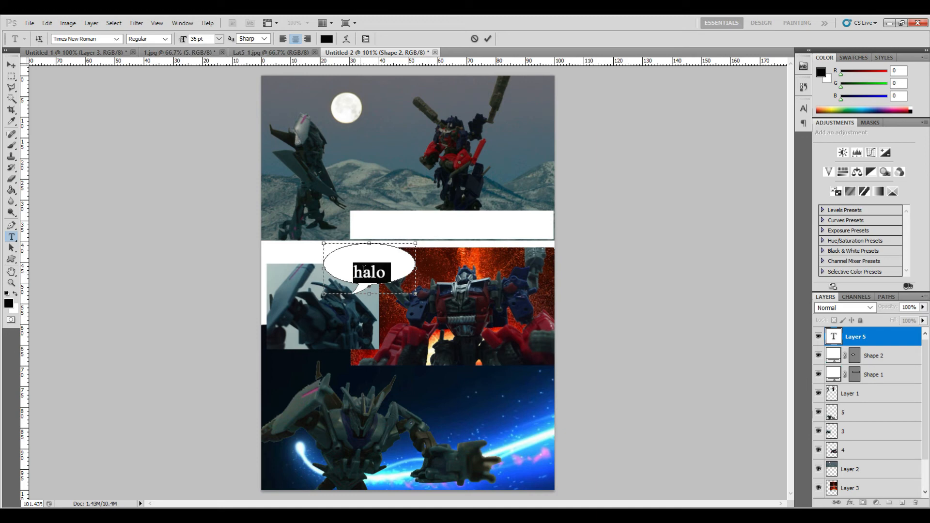
pyautogui.click(219, 39)
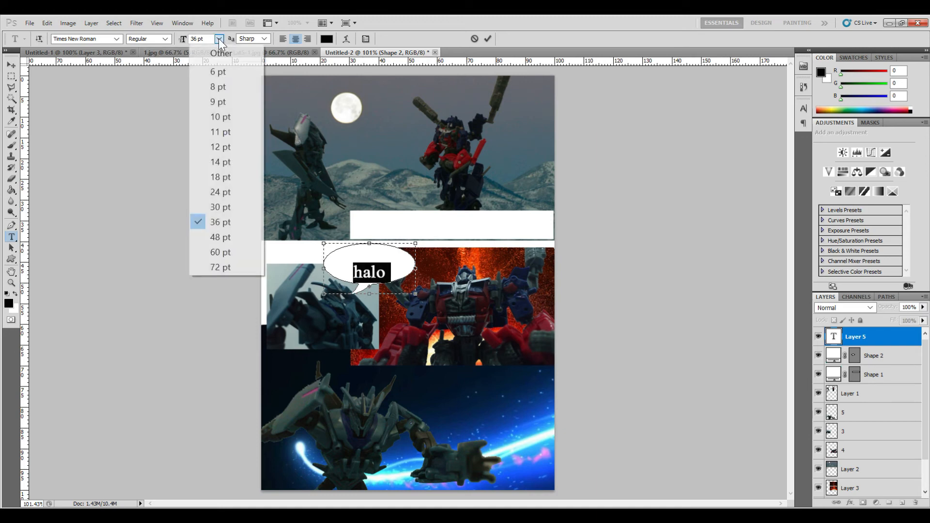
pyautogui.click(217, 177)
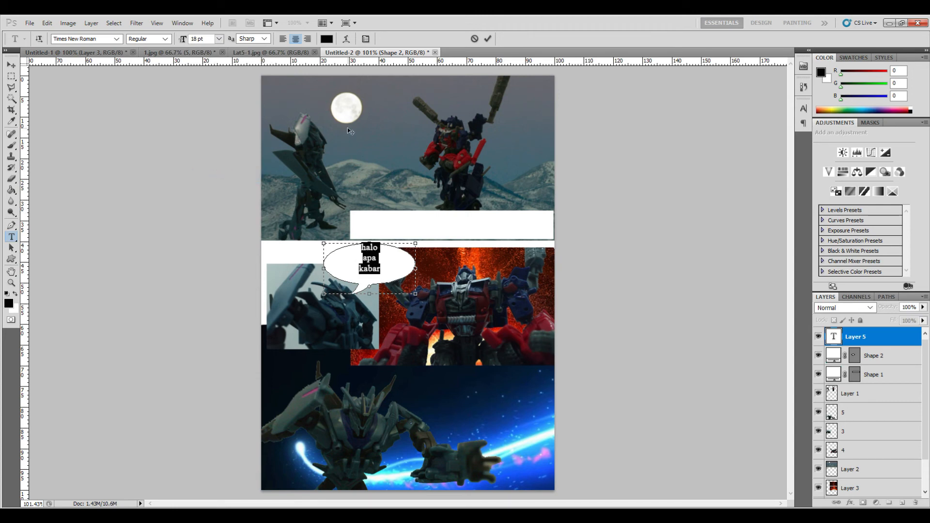
pyautogui.click(283, 39)
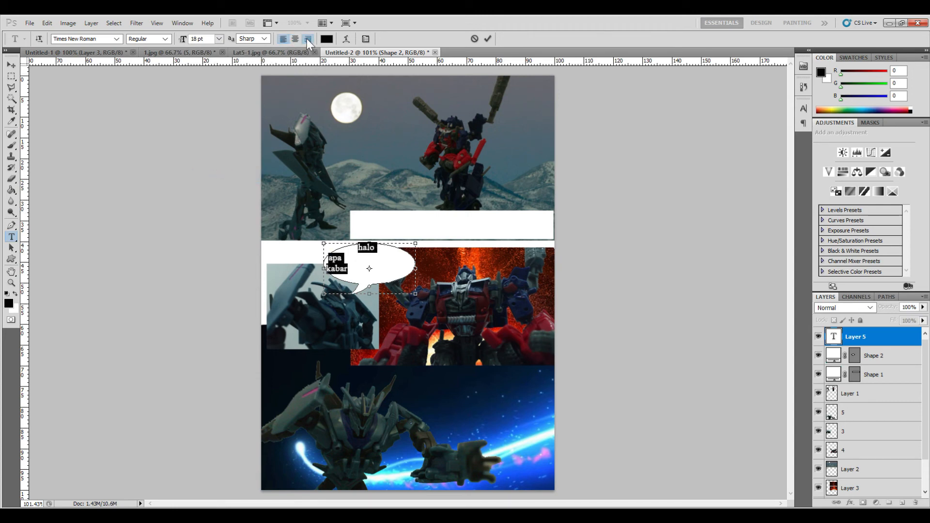
pyautogui.click(307, 41)
pyautogui.click(294, 39)
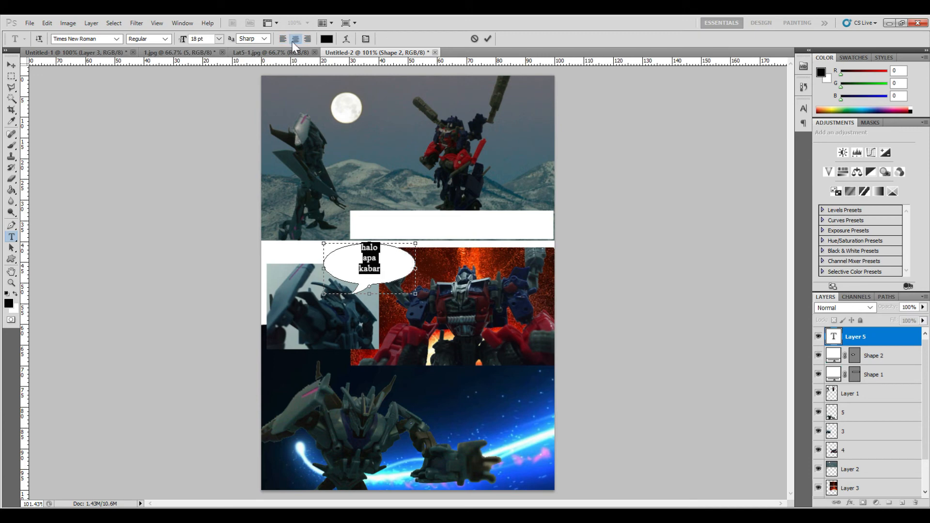
pyautogui.click(10, 66)
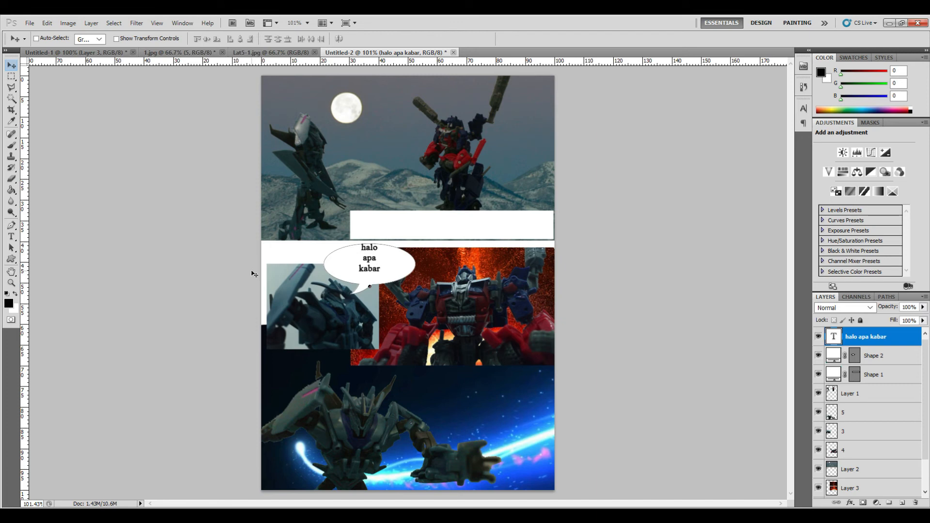
# - Draw a rounded speech bubble custom shape over the middle panel's lower right and nudge it into place
pyautogui.click(12, 260)
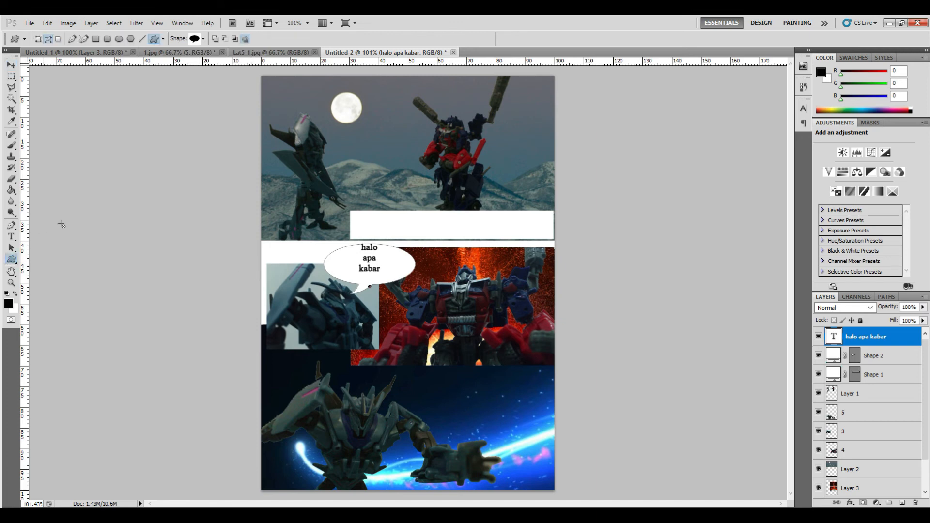
pyautogui.click(203, 39)
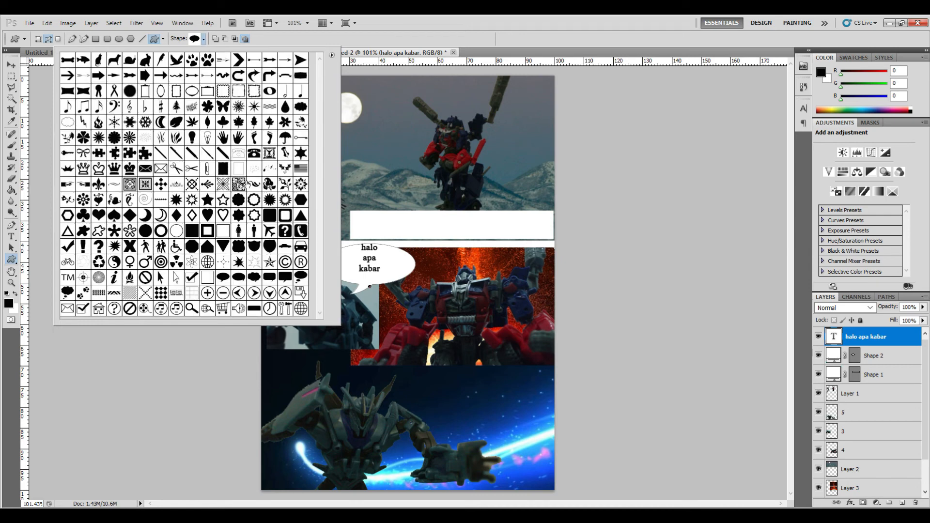
pyautogui.click(268, 282)
pyautogui.click(401, 317)
pyautogui.moveTo(398, 318)
pyautogui.mouseDown()
pyautogui.moveTo(427, 347)
pyautogui.moveTo(516, 372)
pyautogui.mouseUp()
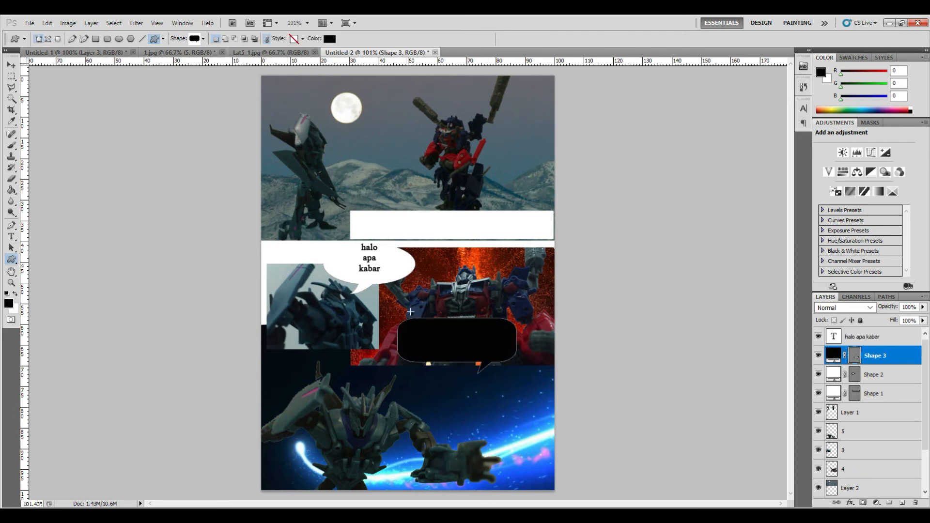
pyautogui.click(11, 65)
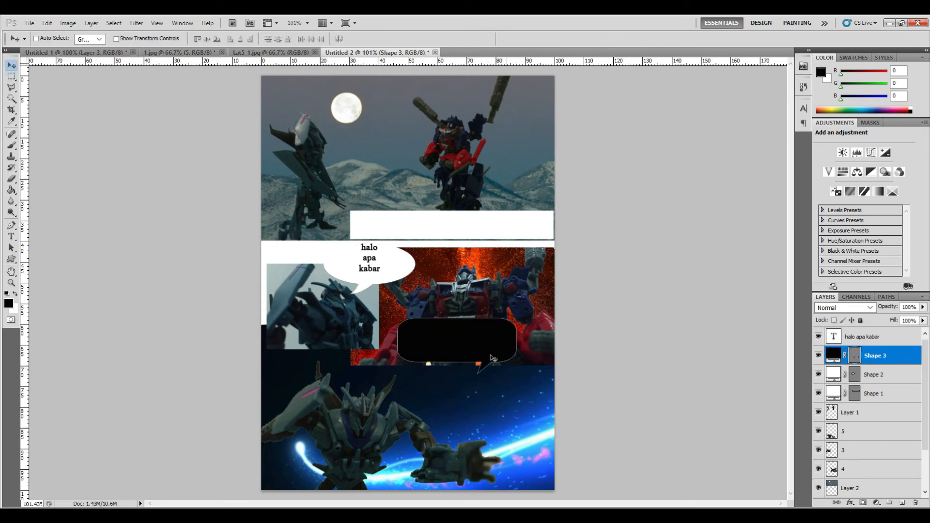
pyautogui.moveTo(500, 344); pyautogui.dragTo(503, 341)
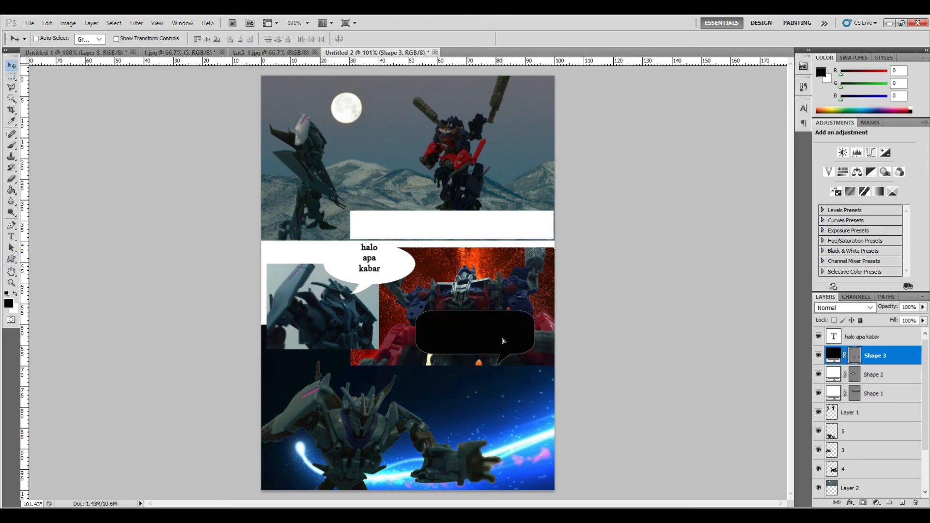
# - Change the new speech bubble's fill colour to white
pyautogui.doubleClick(831, 359)
pyautogui.moveTo(650, 289); pyautogui.dragTo(603, 249)
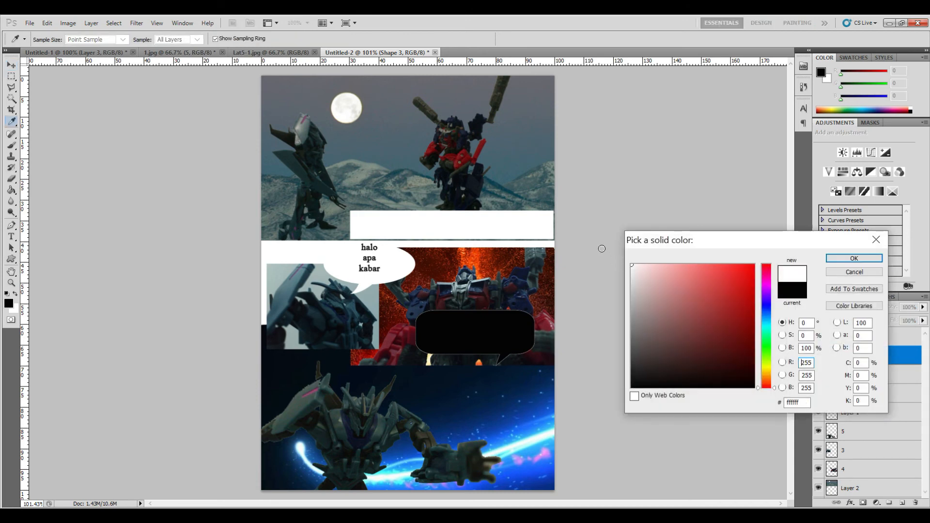
pyautogui.click(854, 258)
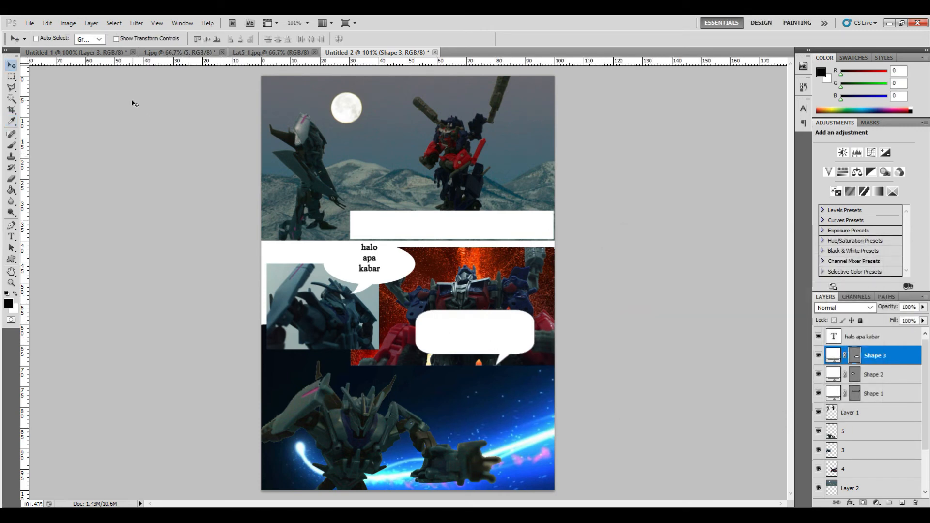
# - Rotate the new speech bubble path 180° so its tail points upward
pyautogui.click(47, 23)
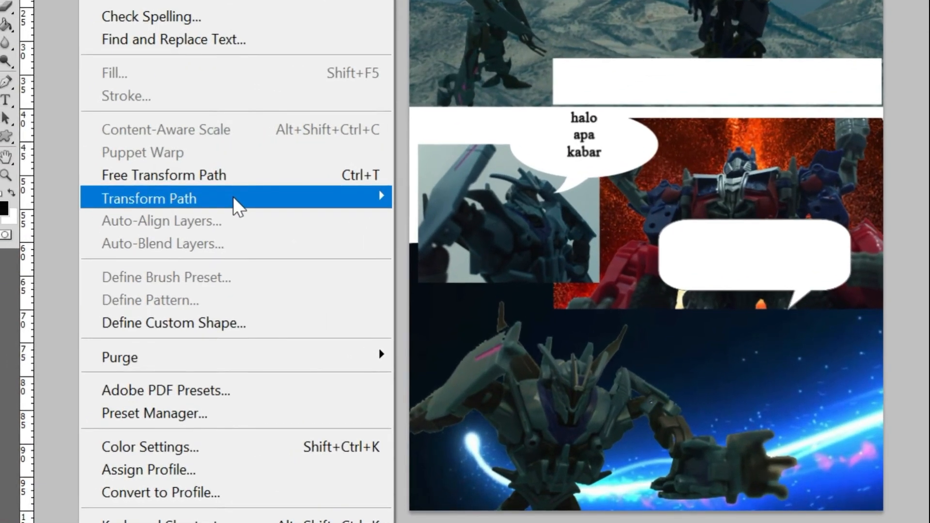
pyautogui.moveTo(151, 297)
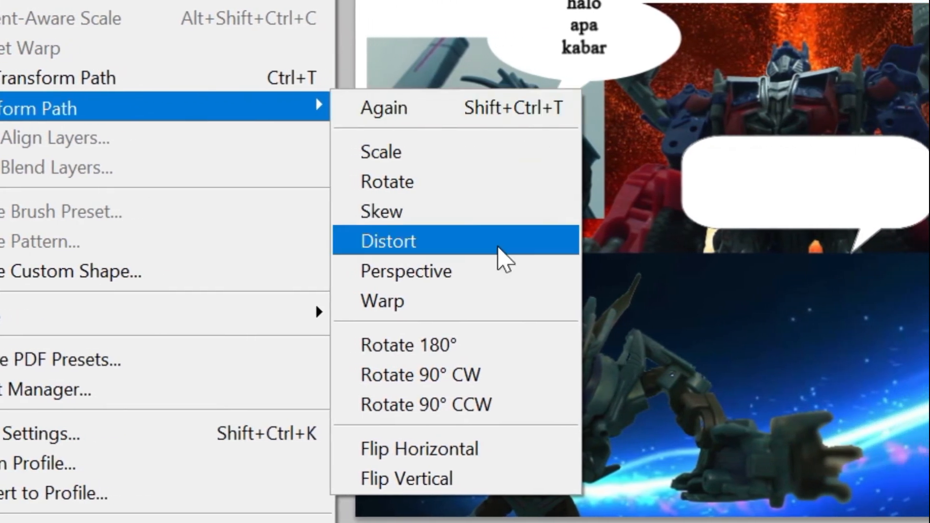
pyautogui.click(490, 345)
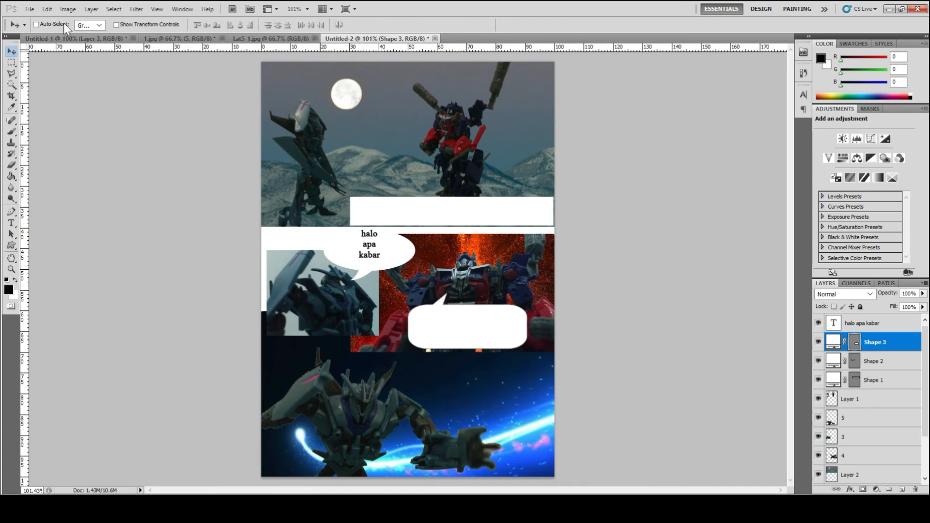
# - Flip the new speech bubble horizontally and undo the flip
pyautogui.click(47, 9)
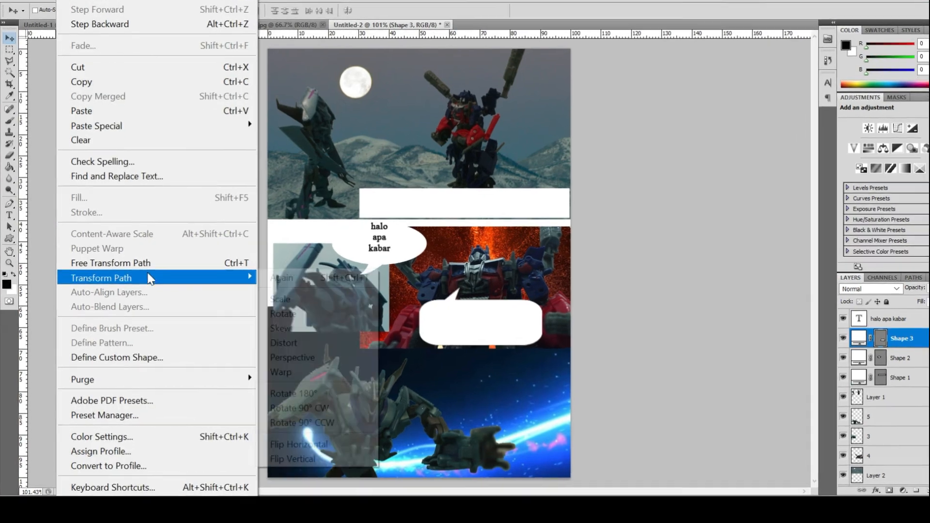
pyautogui.moveTo(147, 281)
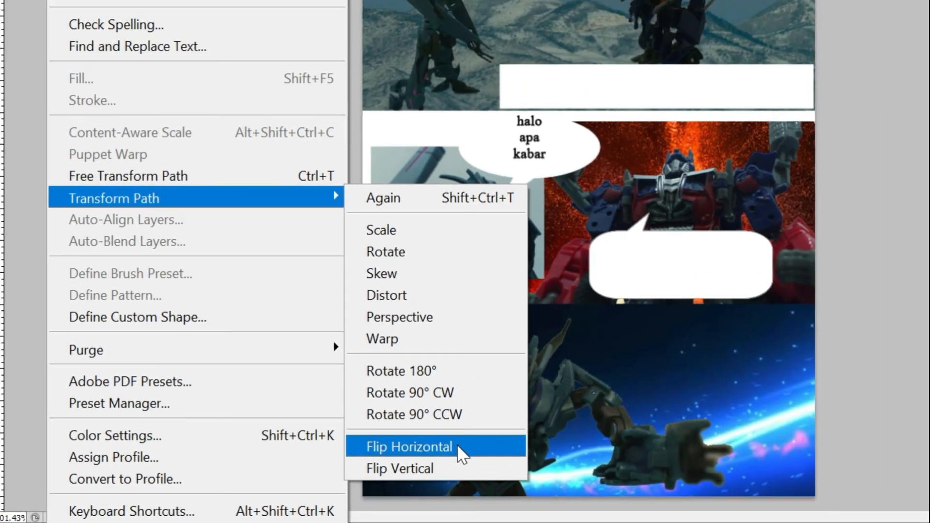
pyautogui.click(607, 435)
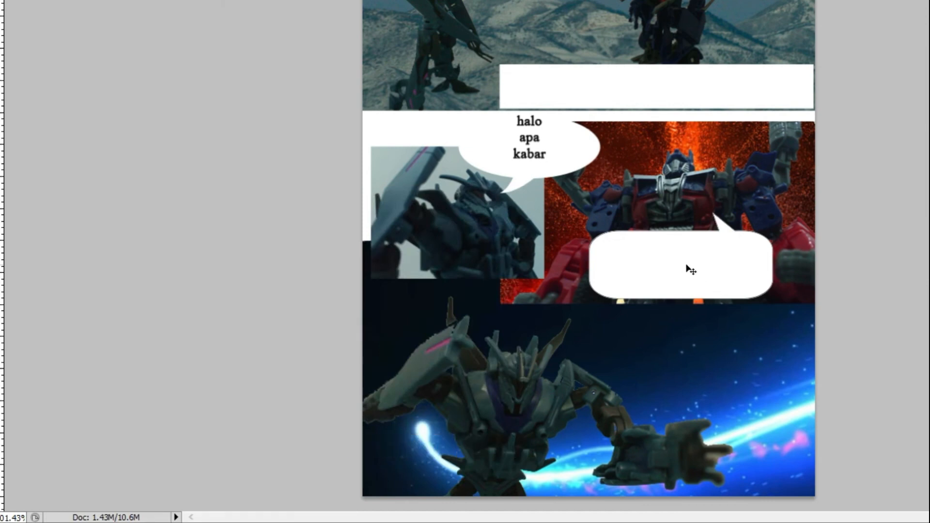
pyautogui.hotkey('ctrl', 'z')
pyautogui.hotkey('ctrl', 'z')
pyautogui.hotkey('ctrl', 'z')
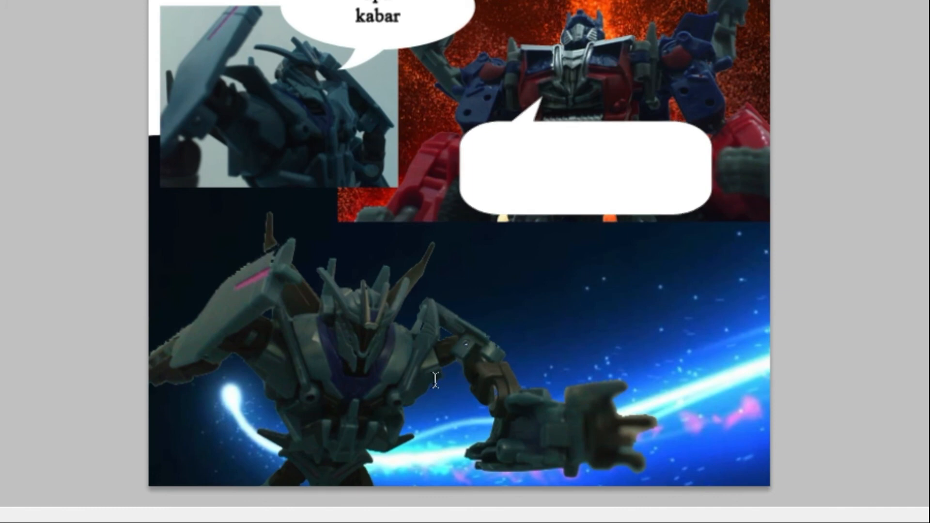
# - Type "wuuuuuuuuzzzzssss" as a sound effect in the bottom panel and set it to 60 pt
pyautogui.write('wnnnnnnnnnz')
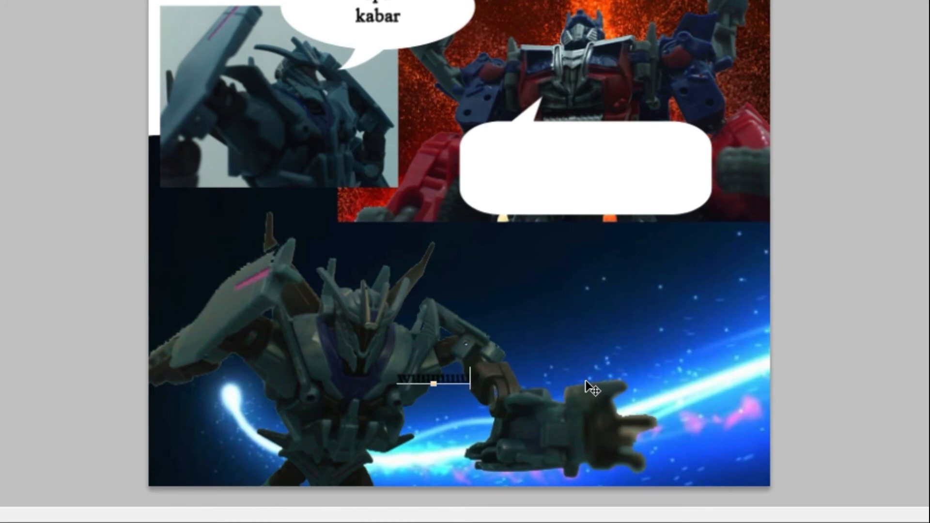
pyautogui.write('zzzsss')
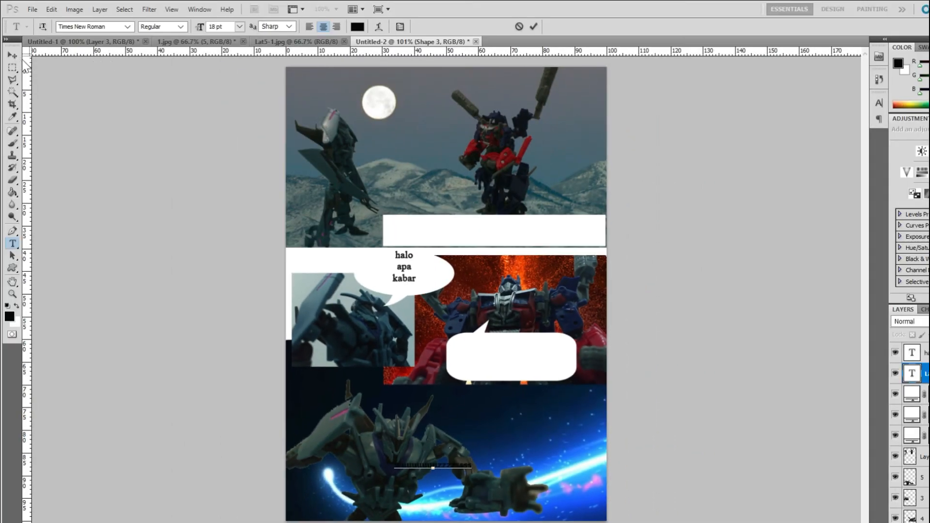
pyautogui.press('ctrl')
pyautogui.hotkey('ctrl', 'a')
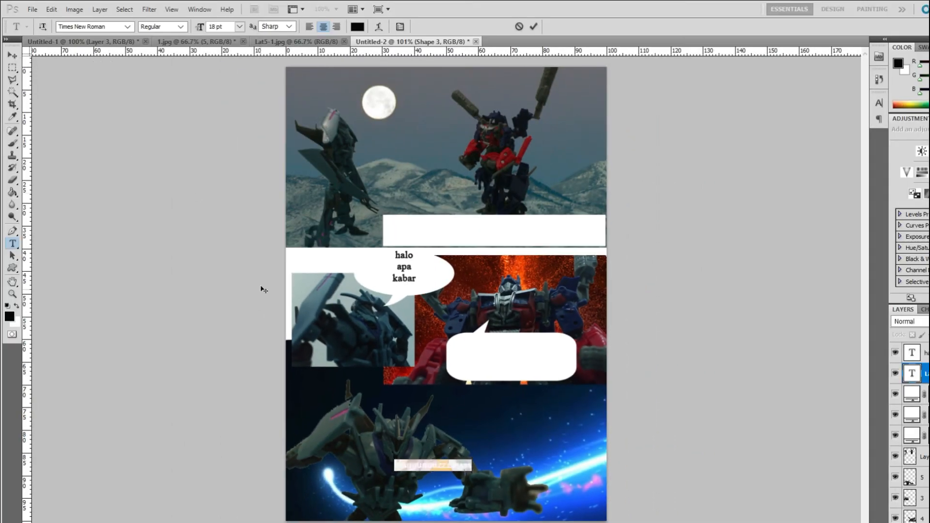
pyautogui.click(239, 26)
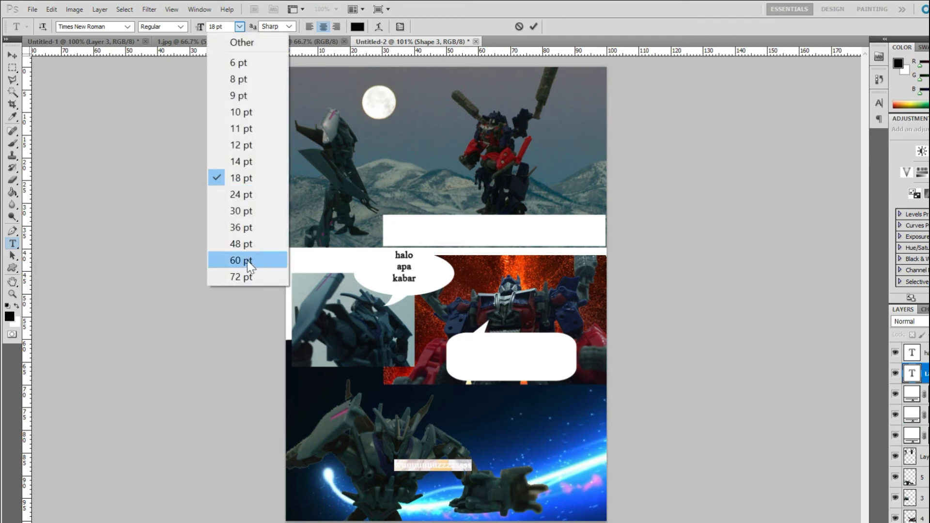
pyautogui.click(248, 260)
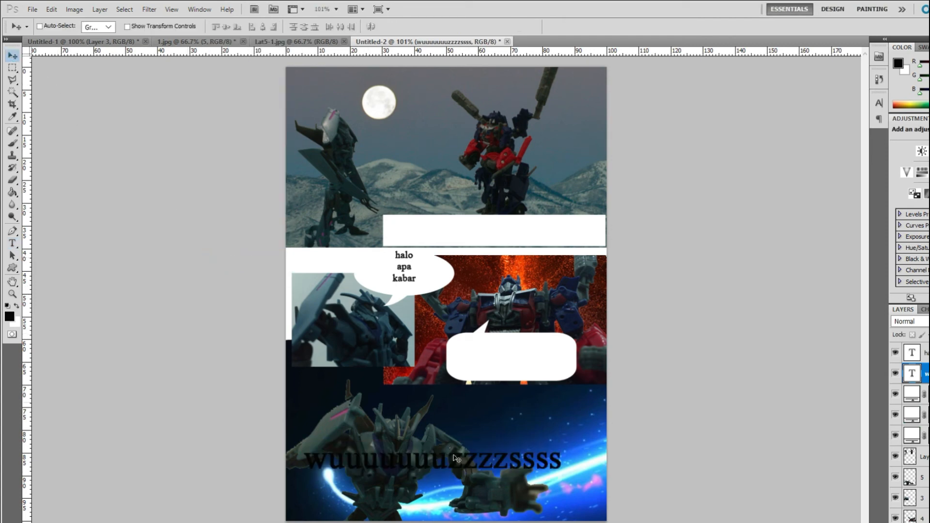
# - Shift the sound-effect text slightly right and delete letters to shorten it to "wuuuuzzssss"
pyautogui.moveTo(457, 467); pyautogui.dragTo(489, 471)
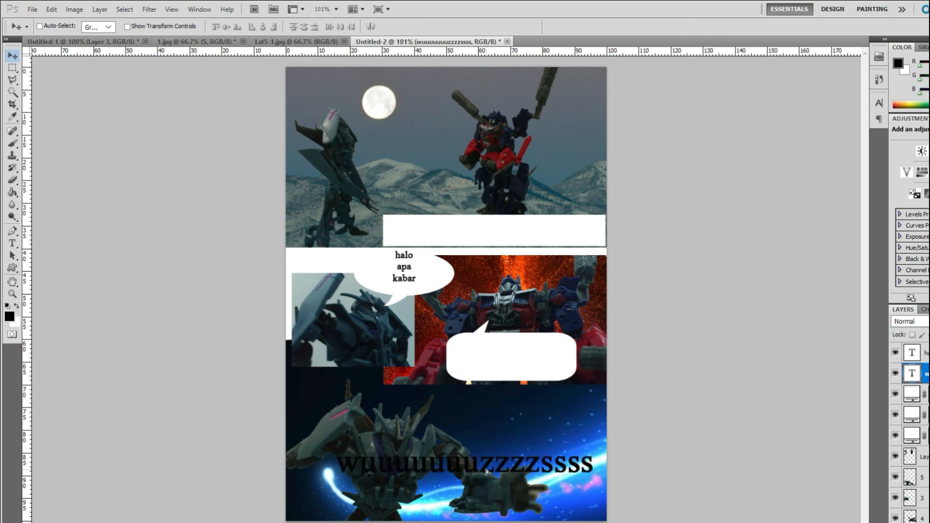
pyautogui.press('t')
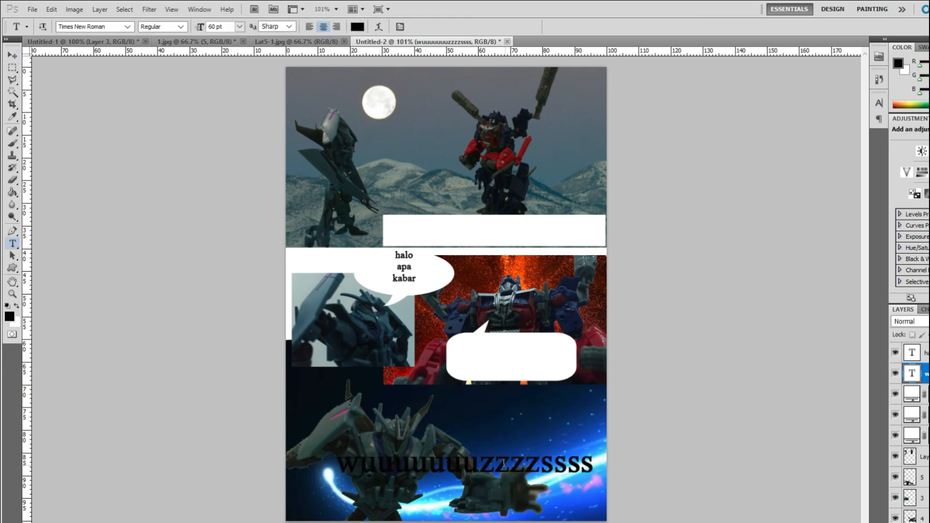
pyautogui.click(465, 464)
pyautogui.press('BackSpace')
pyautogui.press('BackSpace')
pyautogui.press('BackSpace')
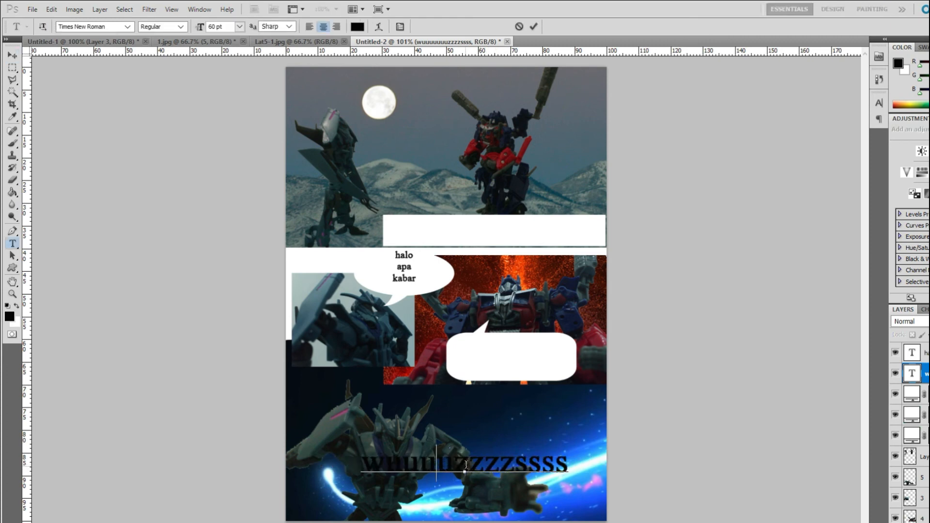
pyautogui.press('Delete')
pyautogui.press('Delete')
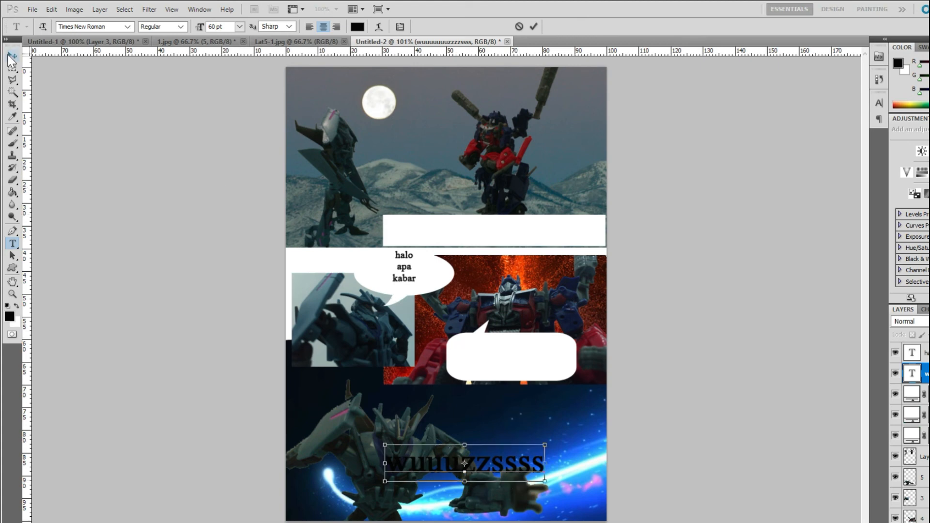
# - Warp the sound-effect text with the Flag style at -32% bend, +59% horizontal and -30% vertical distortion, then nudge it lower
pyautogui.hotkey('ctrl', 'a')
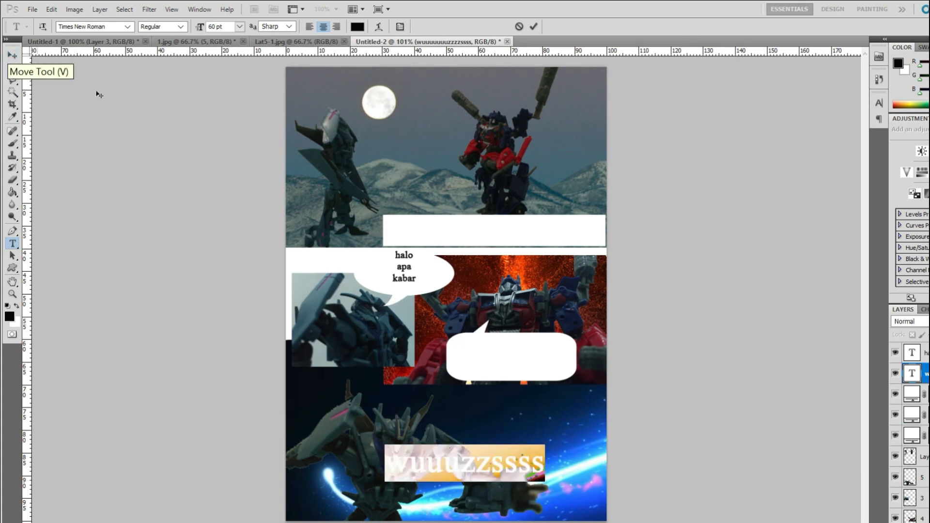
pyautogui.click(127, 26)
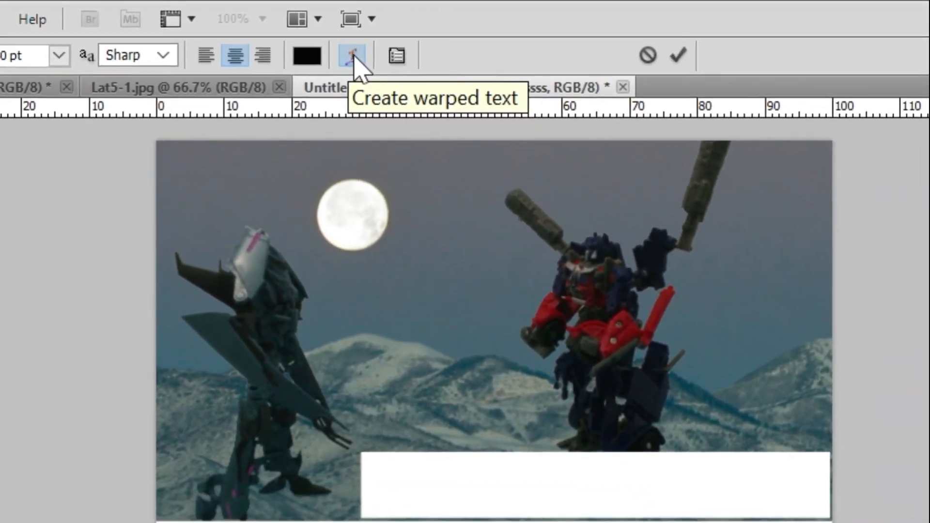
pyautogui.click(353, 56)
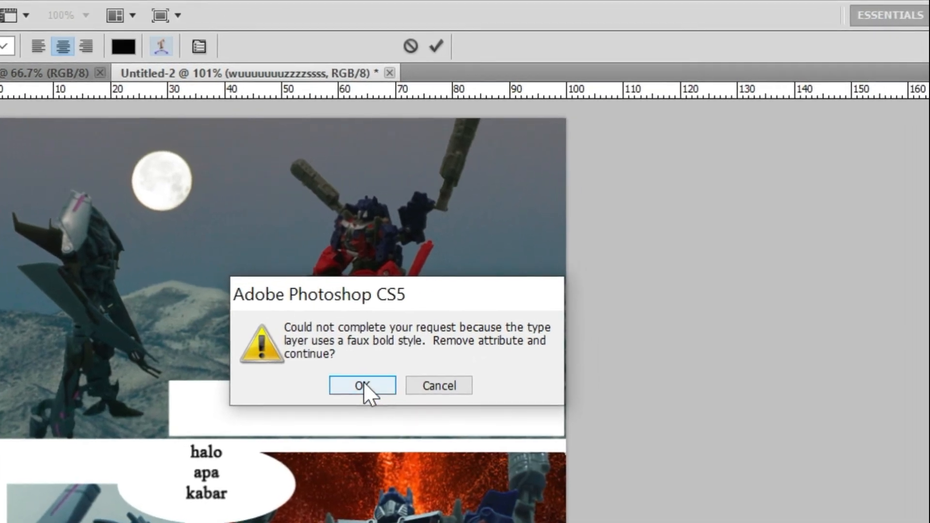
pyautogui.click(422, 374)
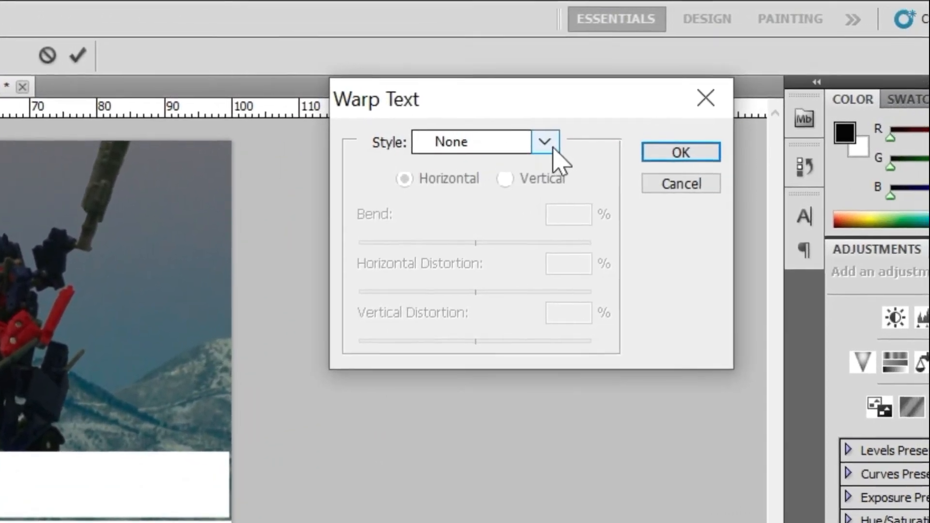
pyautogui.click(691, 135)
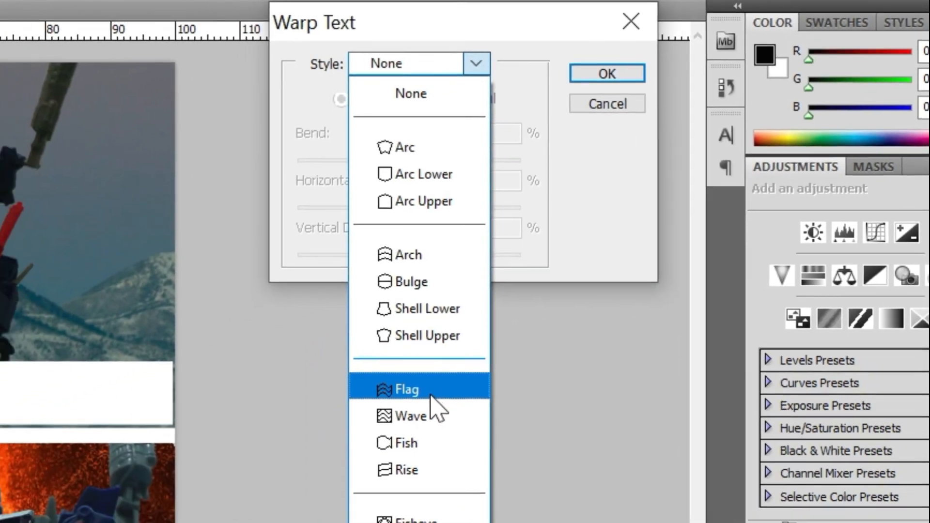
pyautogui.click(366, 468)
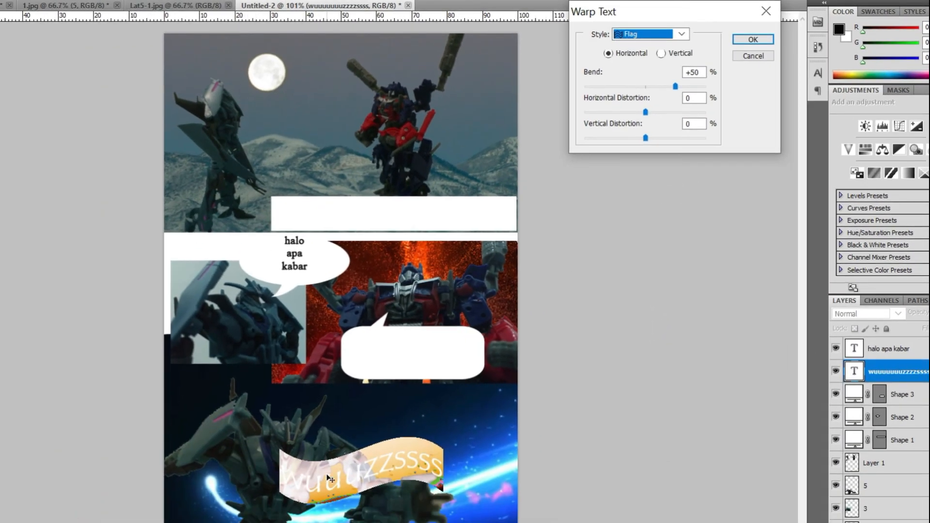
pyautogui.moveTo(675, 86); pyautogui.dragTo(647, 107)
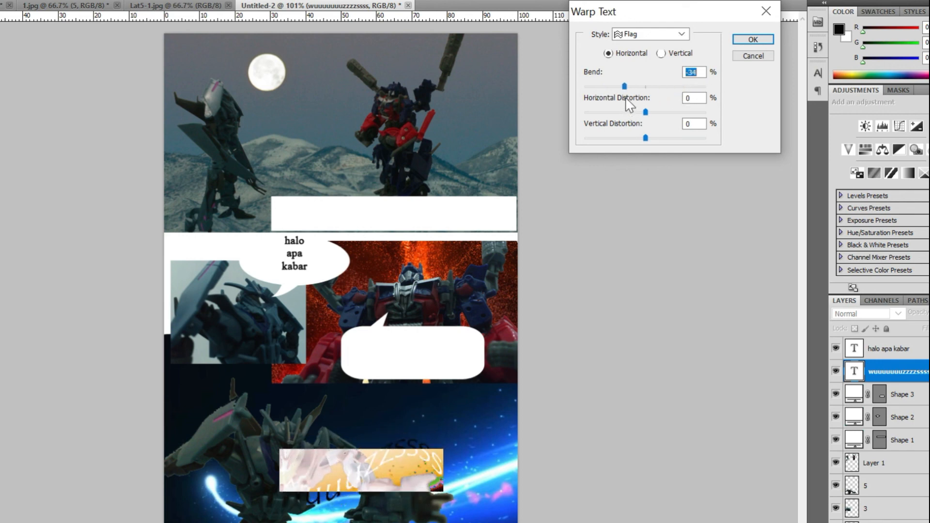
pyautogui.click(625, 88)
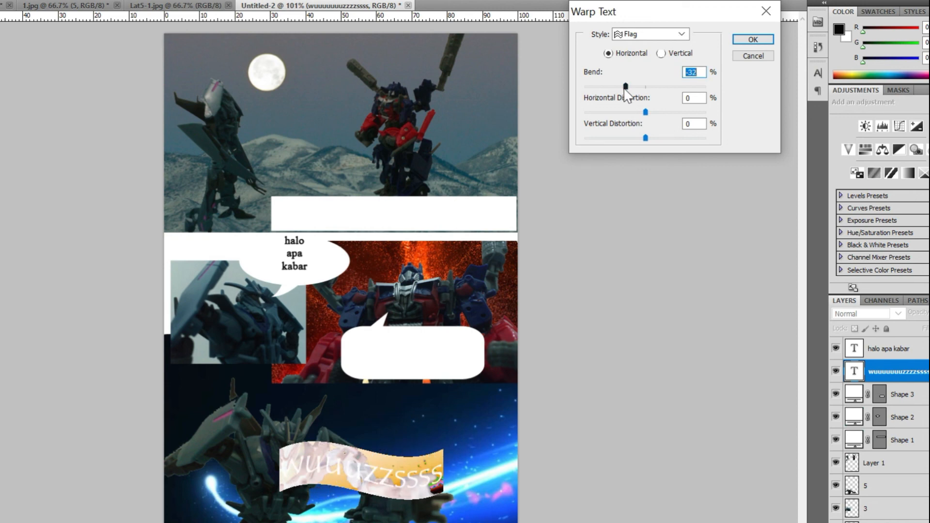
pyautogui.moveTo(645, 112); pyautogui.dragTo(681, 114)
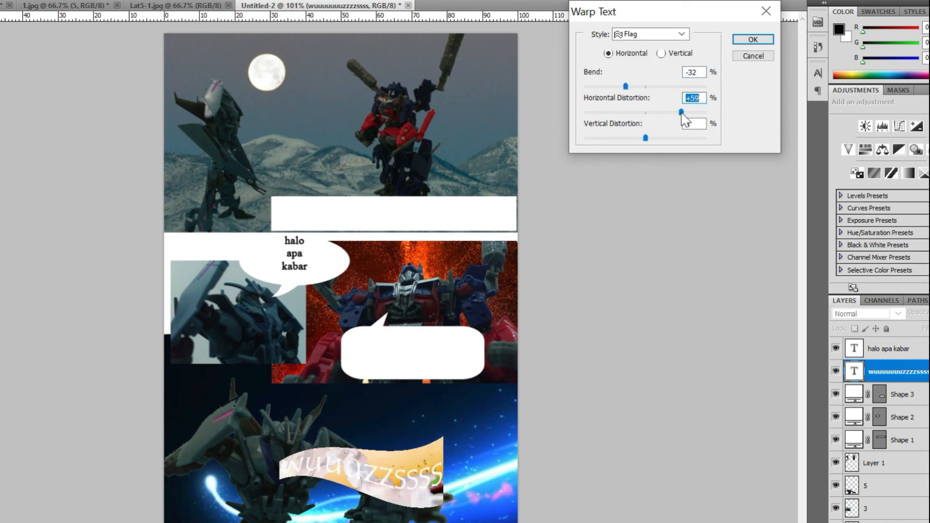
pyautogui.moveTo(645, 139); pyautogui.dragTo(628, 146)
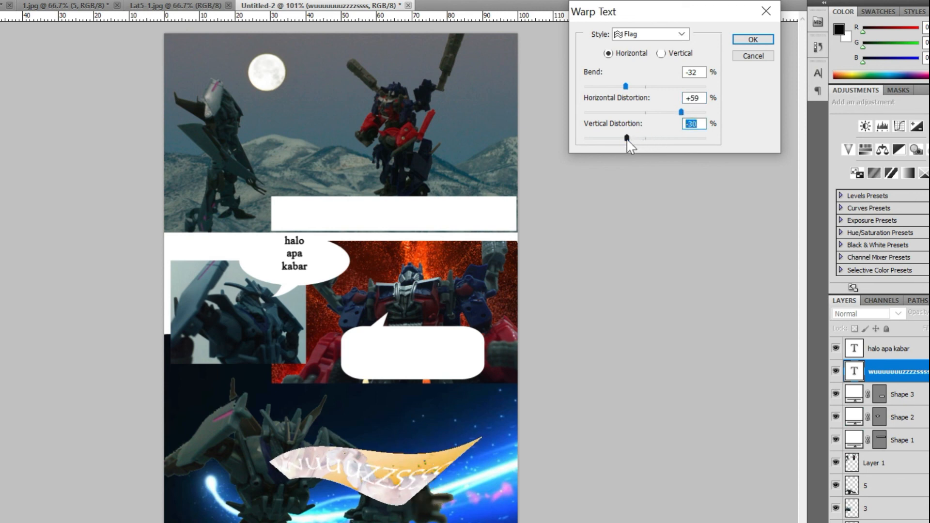
pyautogui.click(762, 38)
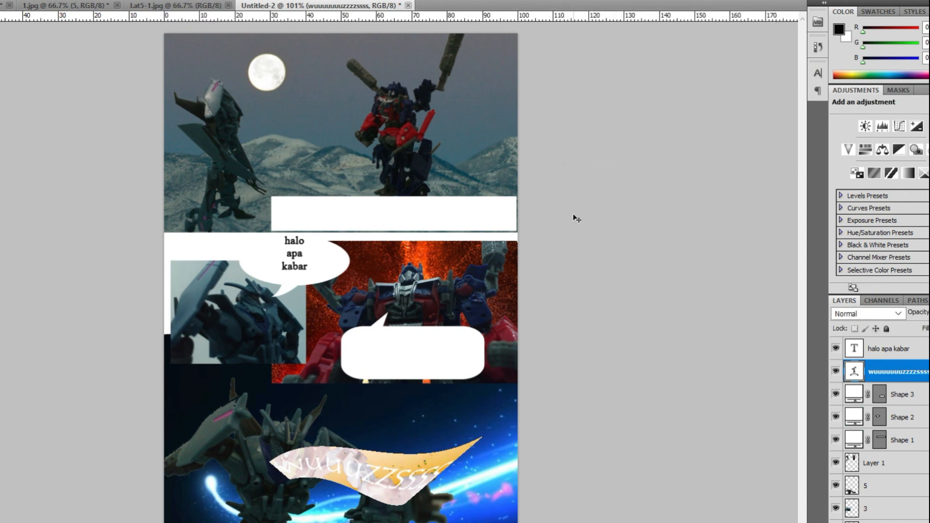
pyautogui.click(1, 22)
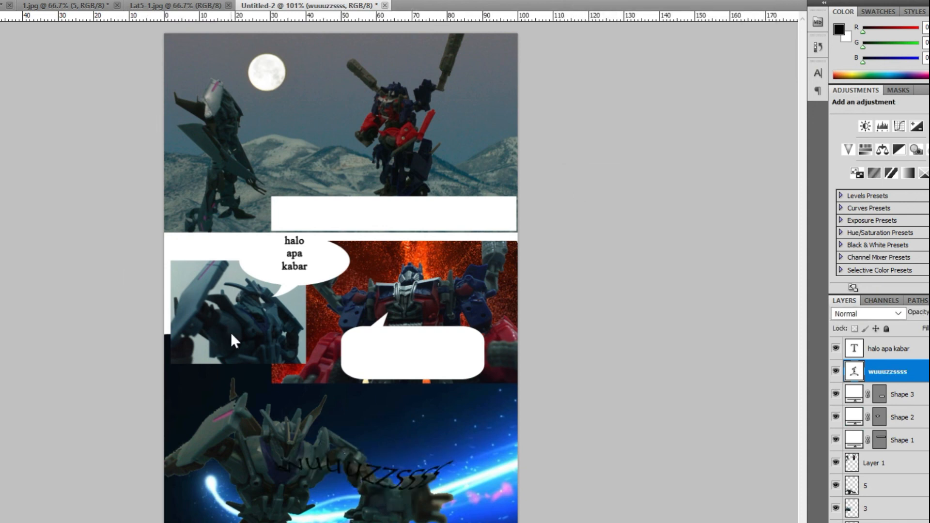
pyautogui.moveTo(357, 475); pyautogui.dragTo(341, 505)
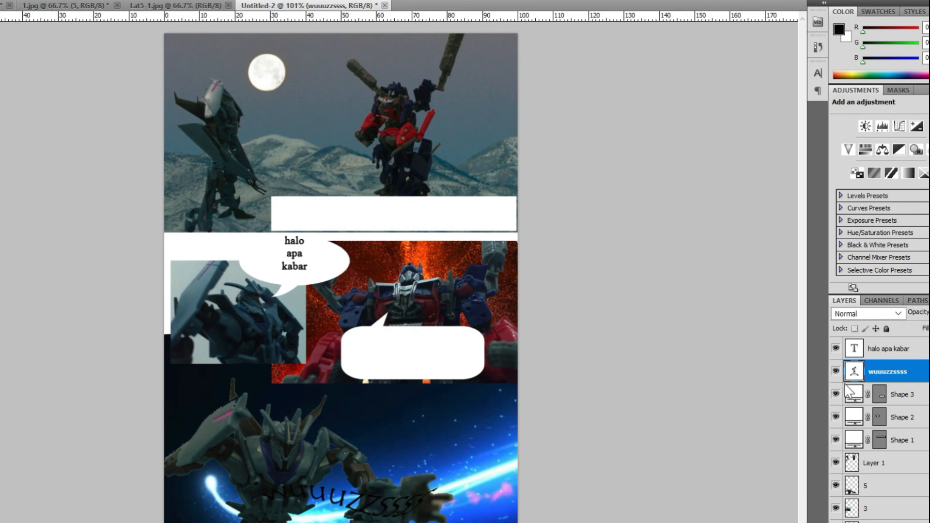
# - Add a 4 px stroke in yellow #eaff00 to the sound-effect text layer
pyautogui.rightClick(898, 374)
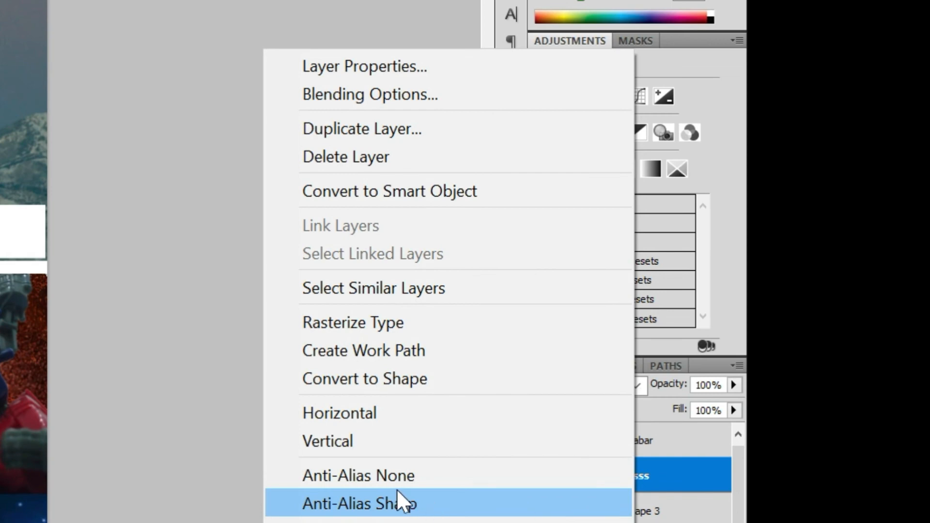
pyautogui.click(347, 101)
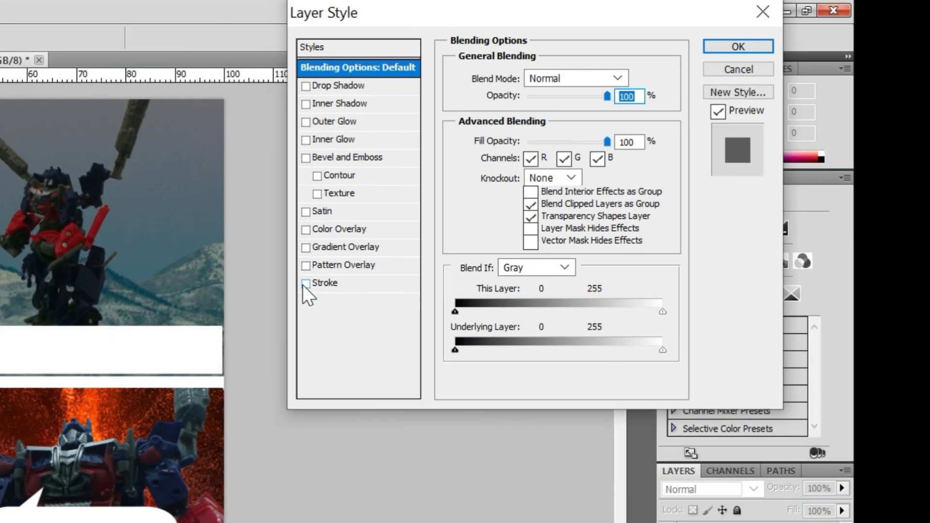
pyautogui.click(210, 320)
pyautogui.click(635, 181)
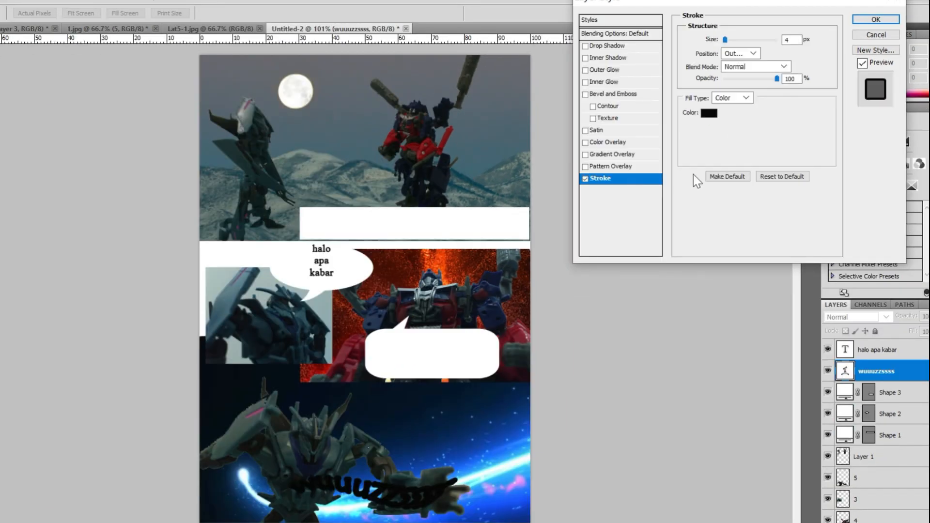
pyautogui.click(709, 113)
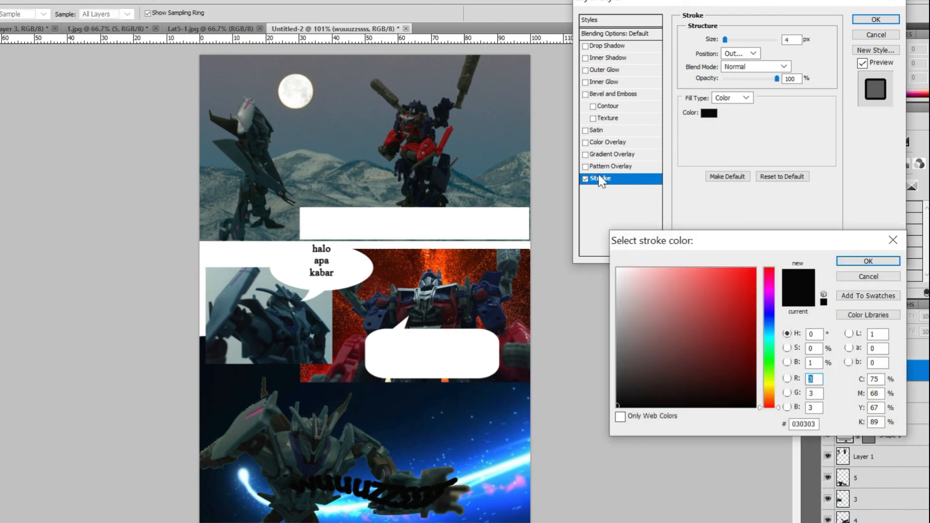
pyautogui.moveTo(731, 281); pyautogui.dragTo(756, 268)
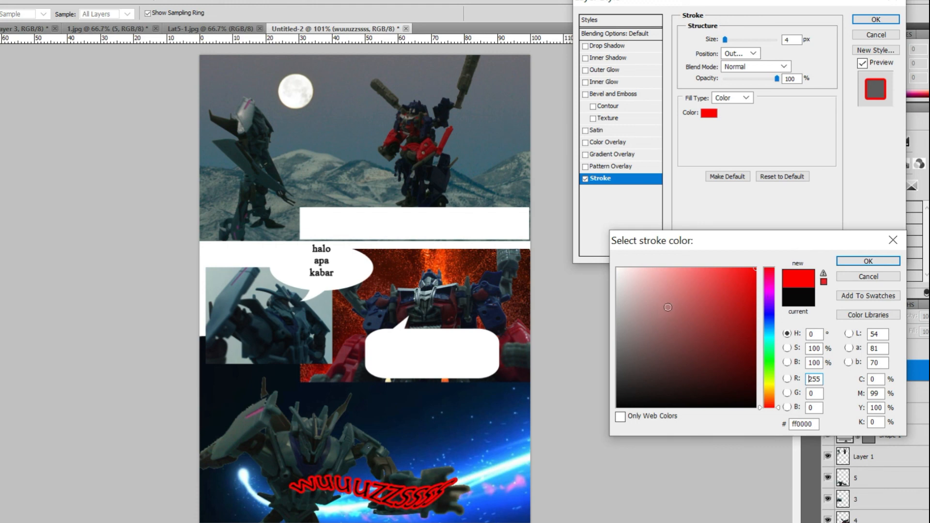
pyautogui.click(770, 383)
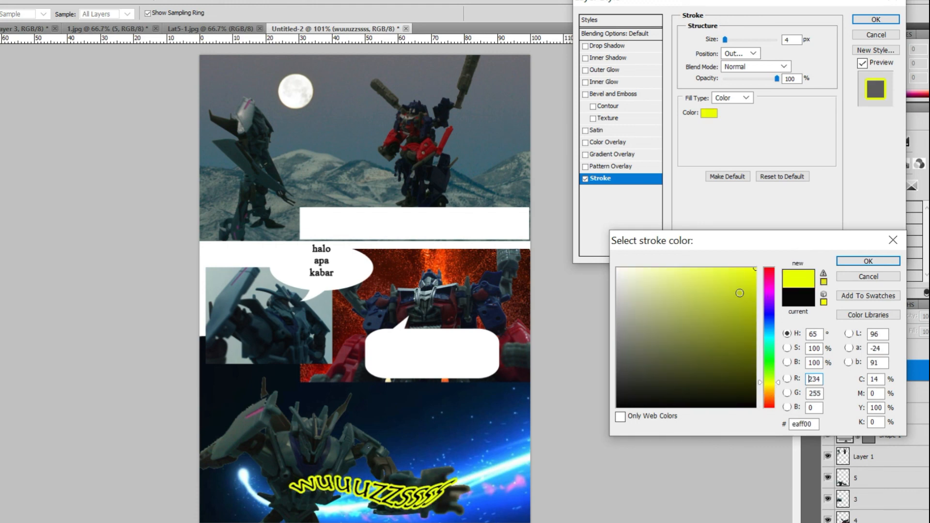
pyautogui.click(843, 262)
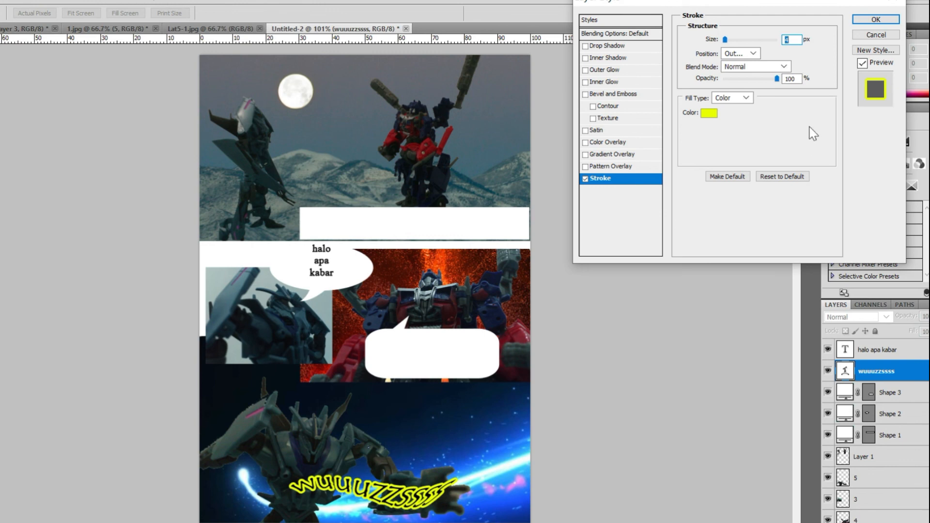
pyautogui.click(872, 21)
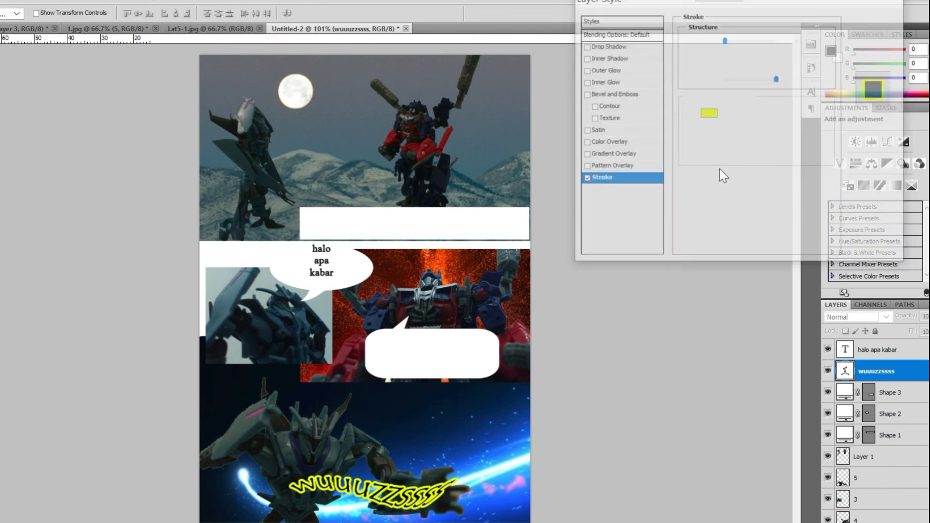
# - Try drop shadow, inner shadow and inner glow effects on the sound-effect layer, then cancel the layer style dialog
pyautogui.doubleClick(912, 373)
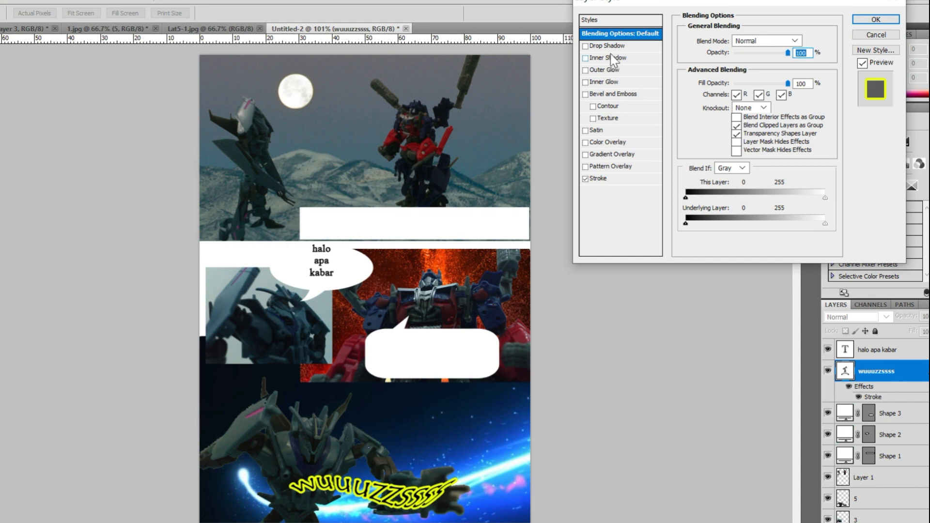
pyautogui.click(585, 46)
pyautogui.click(587, 47)
pyautogui.click(586, 58)
pyautogui.click(586, 58)
pyautogui.click(585, 83)
pyautogui.click(585, 83)
pyautogui.click(870, 36)
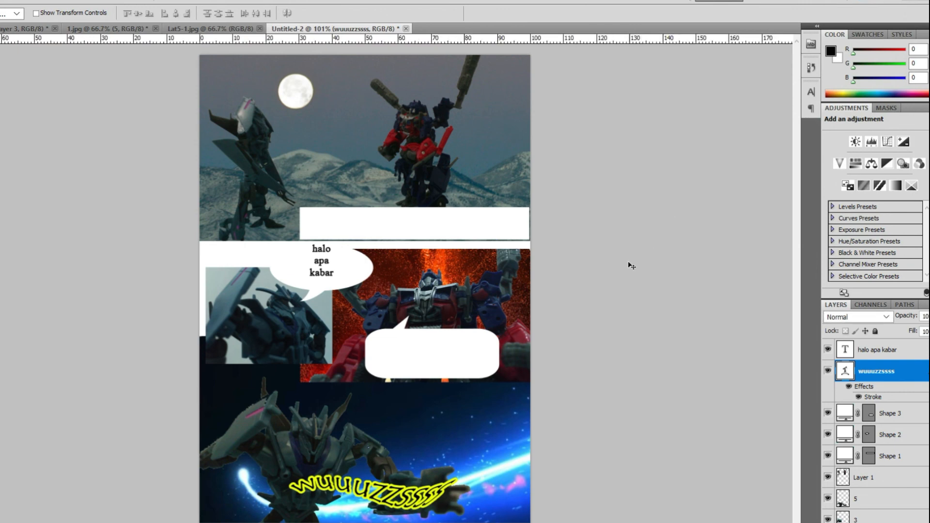